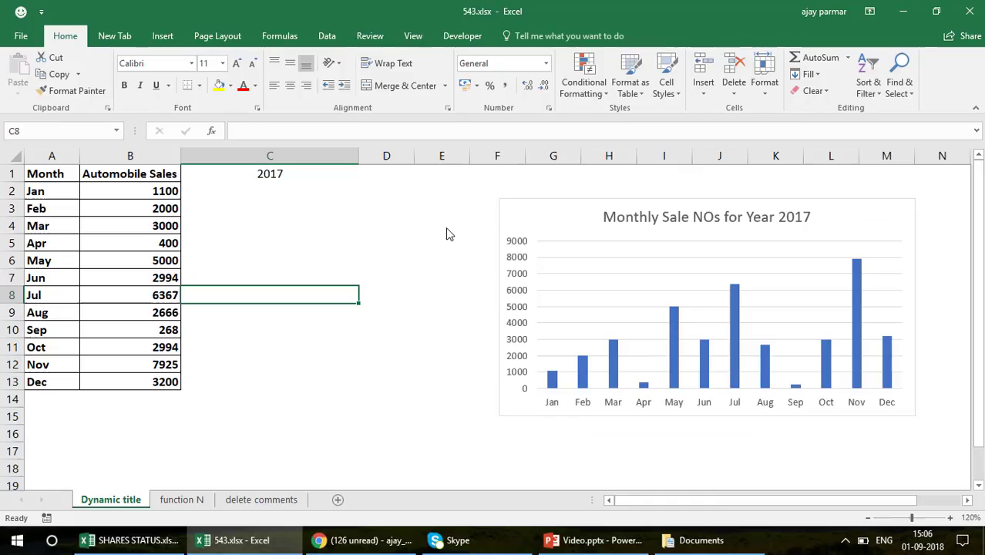
- Check which cell the chart title is linked to
{"action": "left_click", "coordinate": [145, 211]}
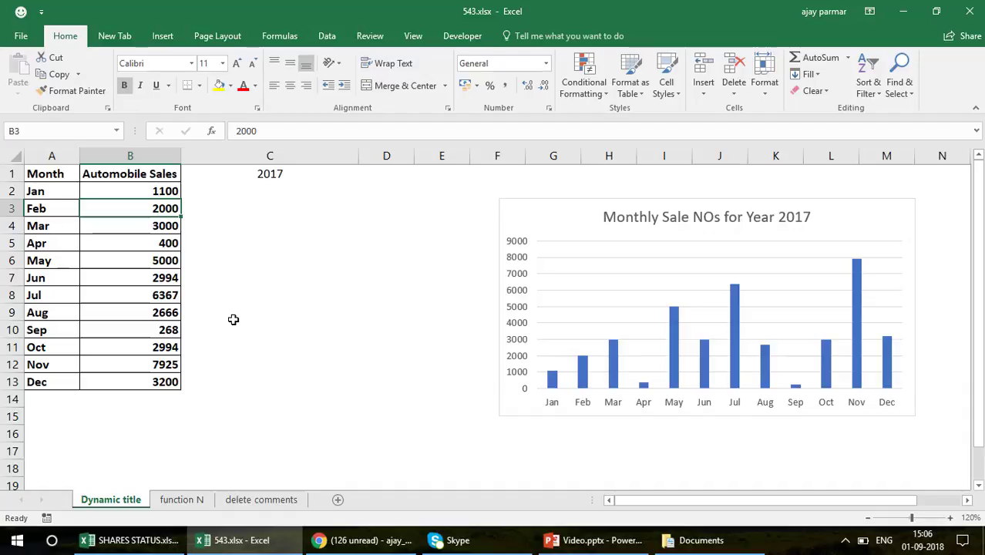
{"action": "left_click", "coordinate": [629, 219]}
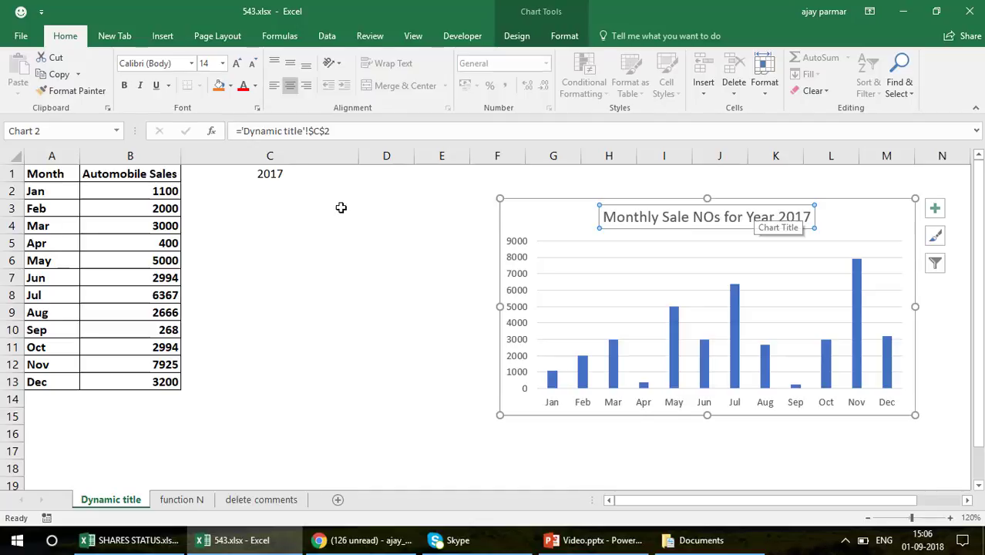
{"action": "left_click", "coordinate": [287, 204]}
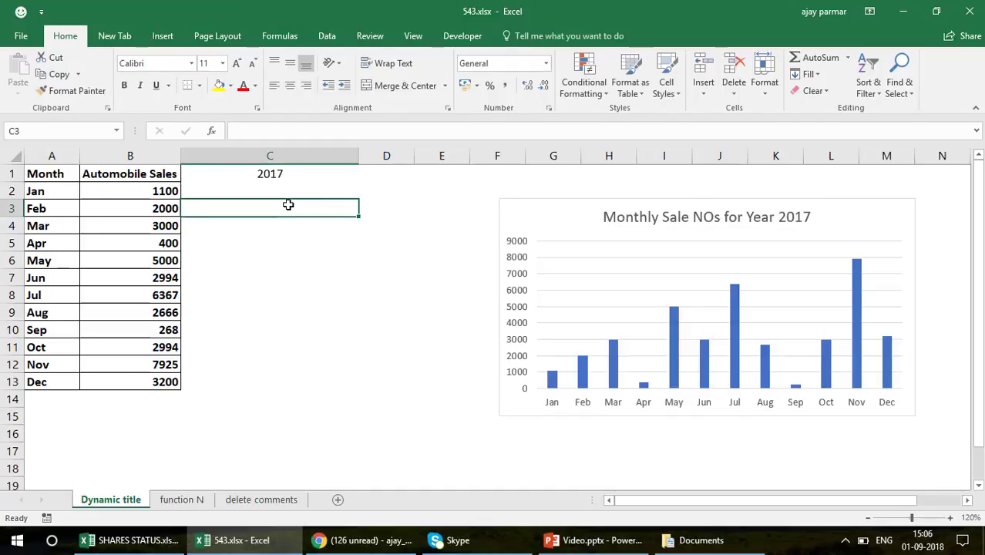
- Switch the year in cell C1 to 2002 and then to 2003 to test the chart's dynamic title
{"action": "left_click", "coordinate": [327, 173]}
{"action": "left_click", "coordinate": [368, 176]}
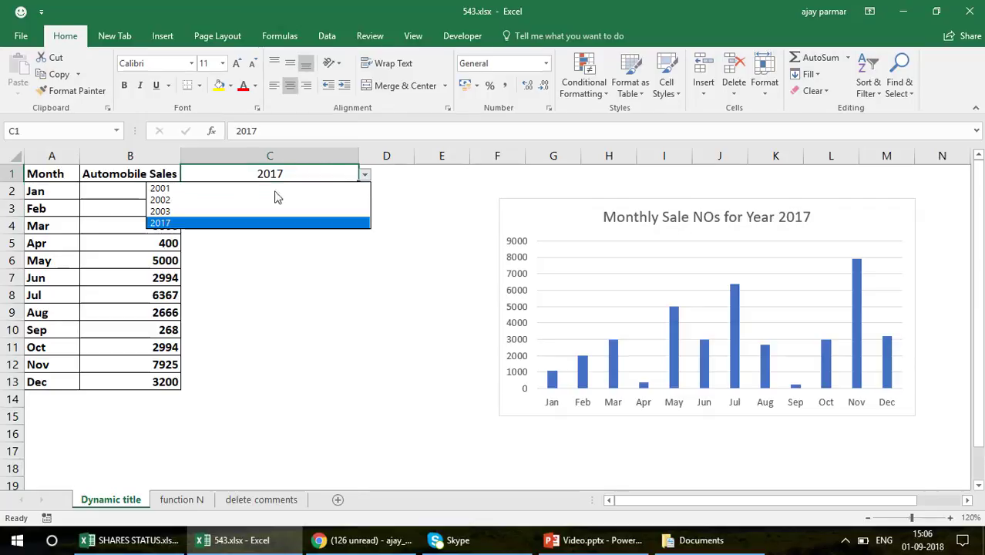
{"action": "left_click", "coordinate": [268, 200]}
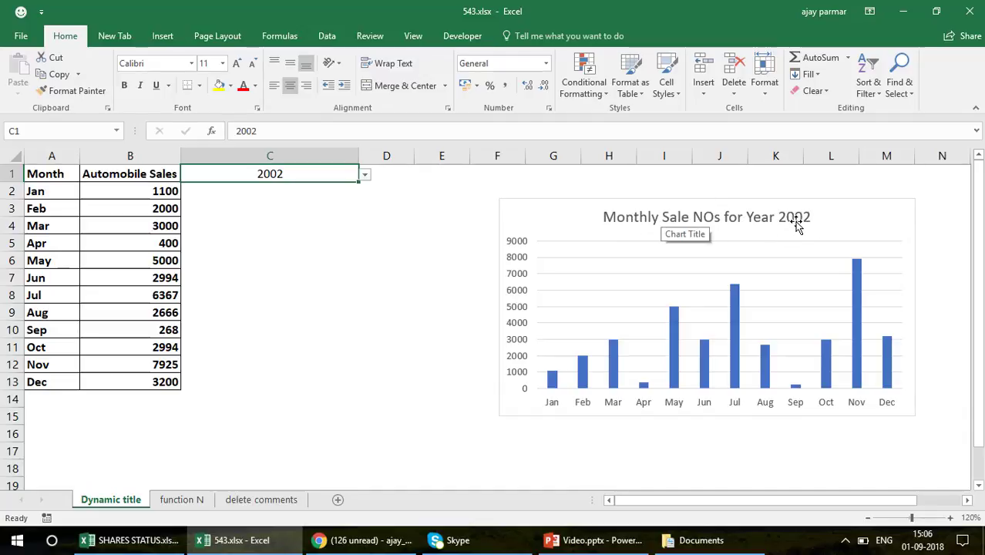
{"action": "left_click", "coordinate": [365, 176]}
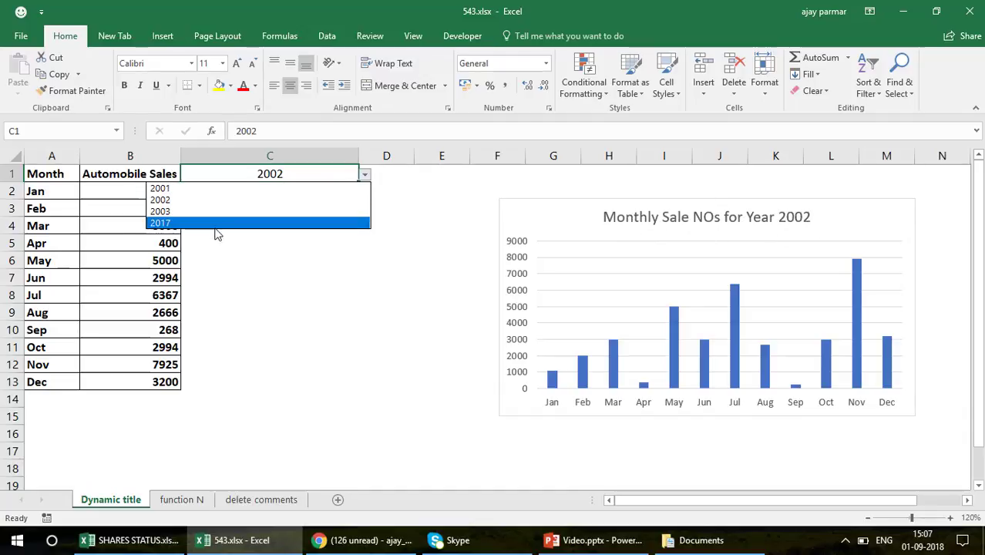
{"action": "left_click", "coordinate": [216, 212]}
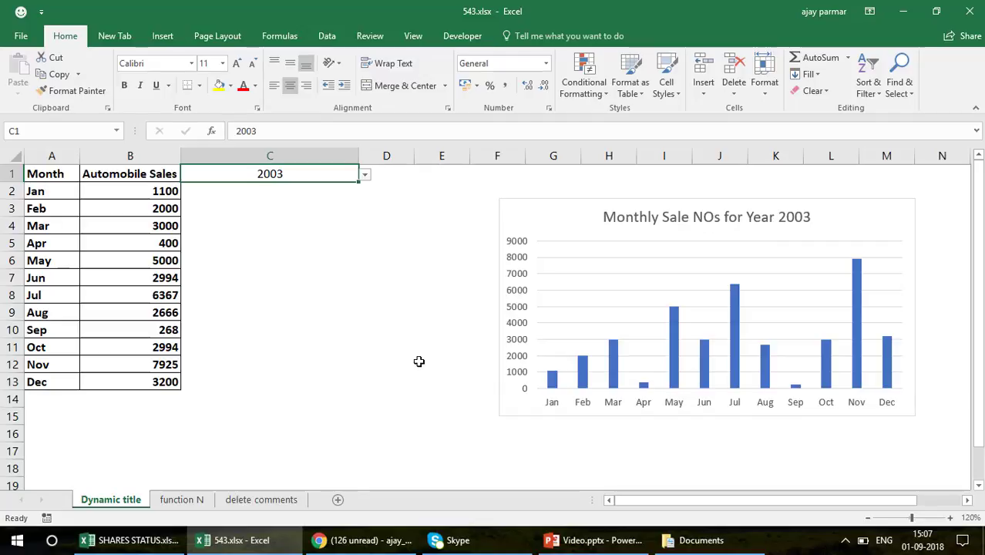
- Look through the function N and delete comments sheets
{"action": "left_click", "coordinate": [182, 500]}
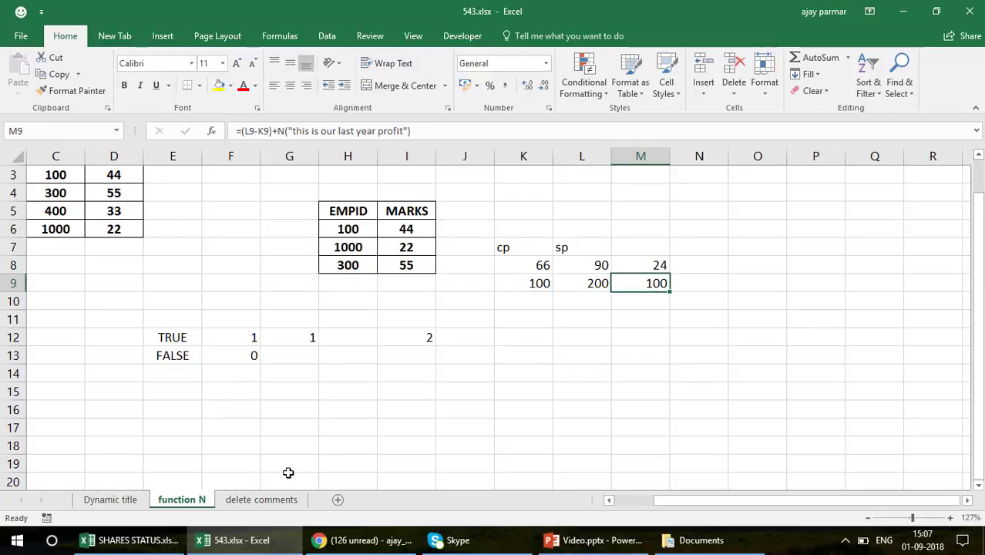
{"action": "left_click", "coordinate": [264, 503]}
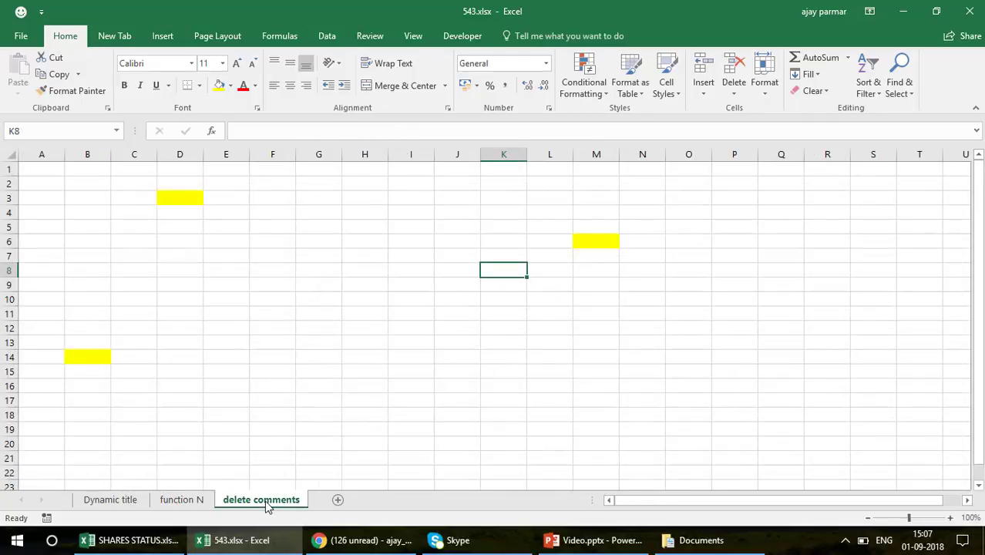
{"action": "left_click", "coordinate": [279, 324]}
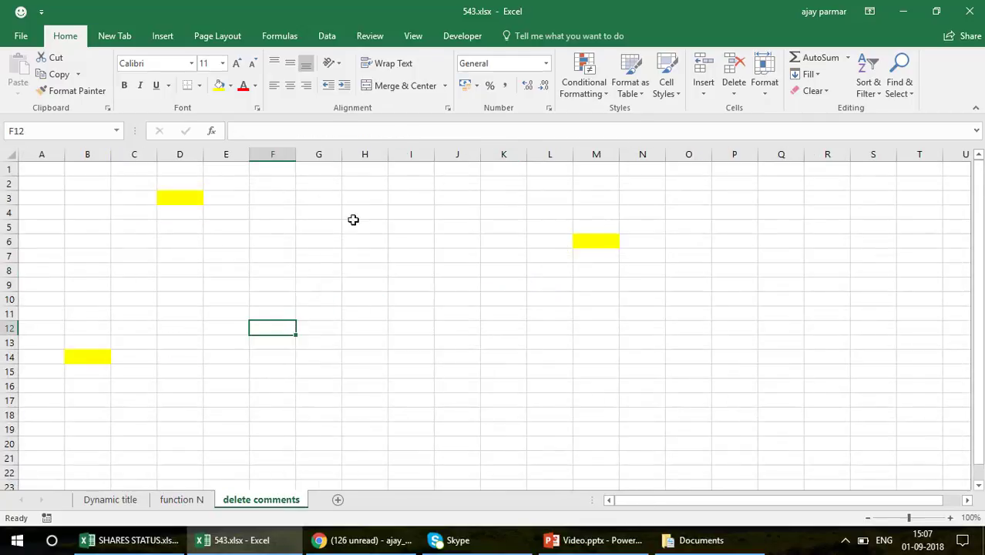
- Return to the Dynamic title sheet and delete the existing column chart
{"action": "left_click", "coordinate": [112, 505]}
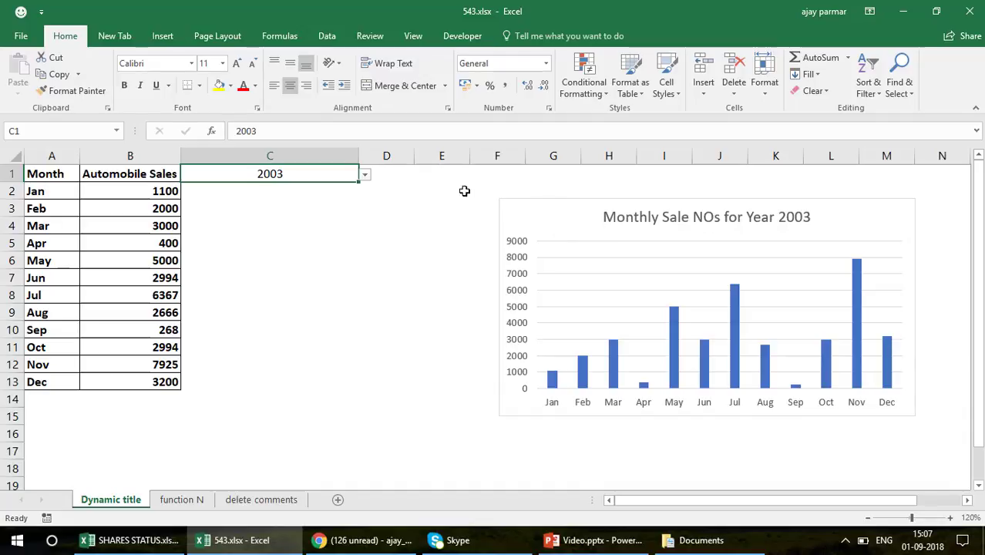
{"action": "left_click", "coordinate": [591, 201]}
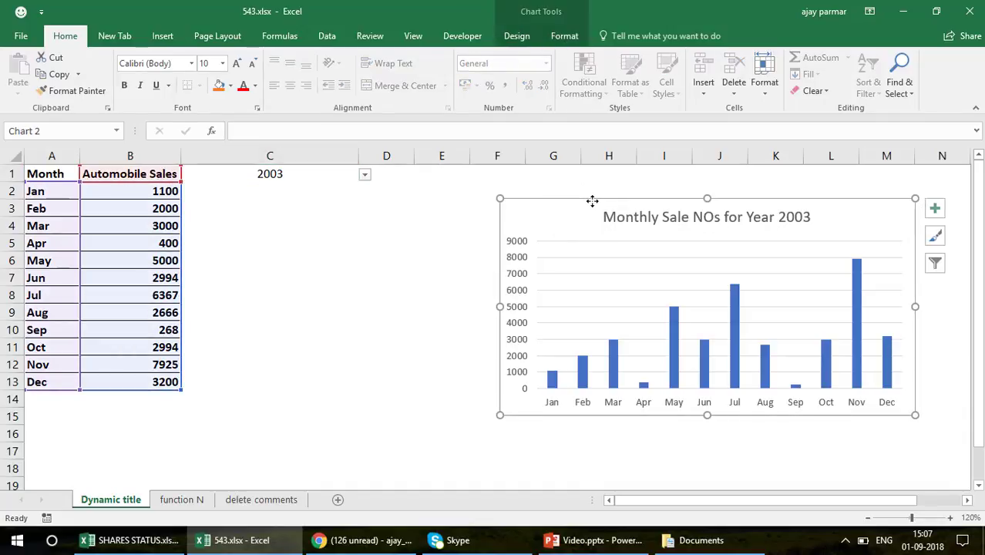
{"action": "key", "text": "Delete"}
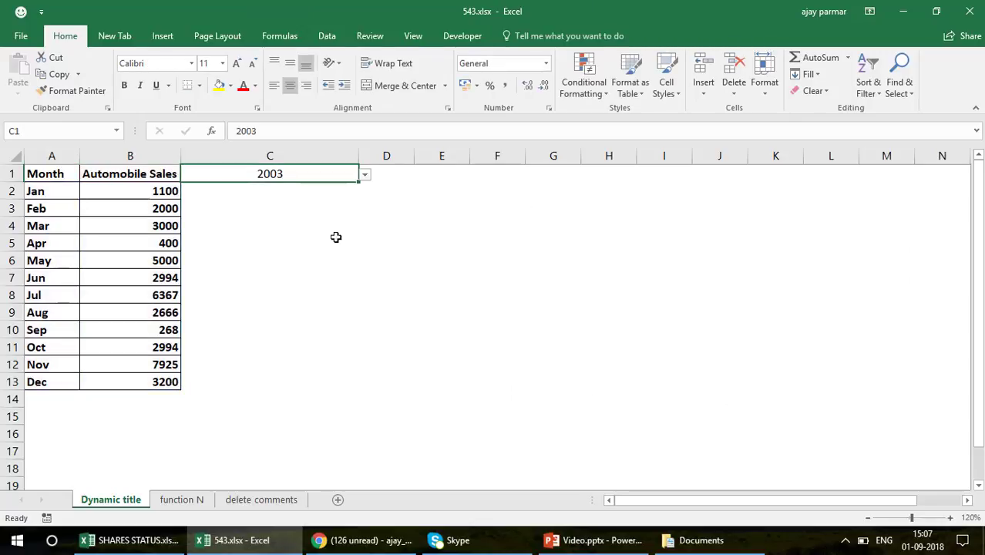
- Set the font color of the title formula in cell C2 to Automatic
{"action": "left_click", "coordinate": [253, 194]}
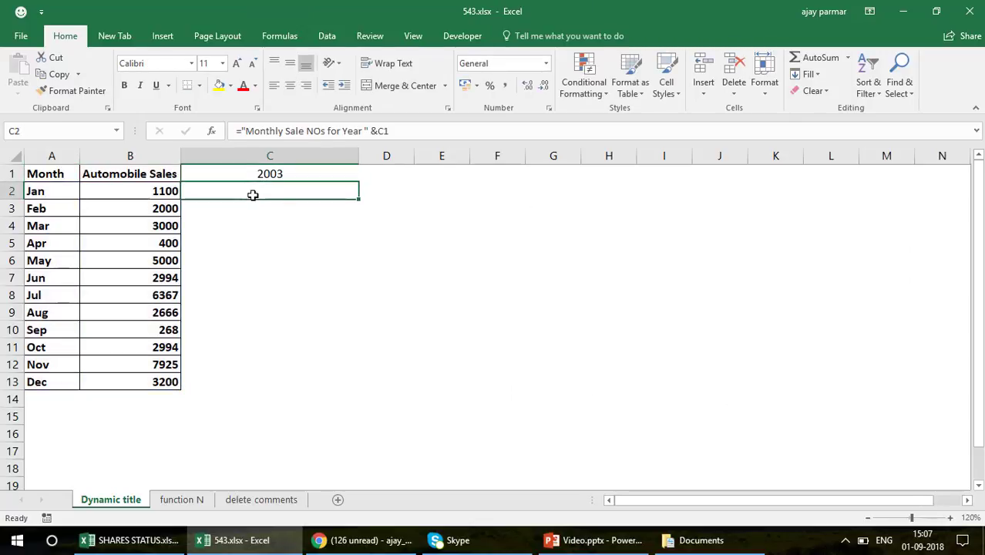
{"action": "left_click", "coordinate": [255, 86]}
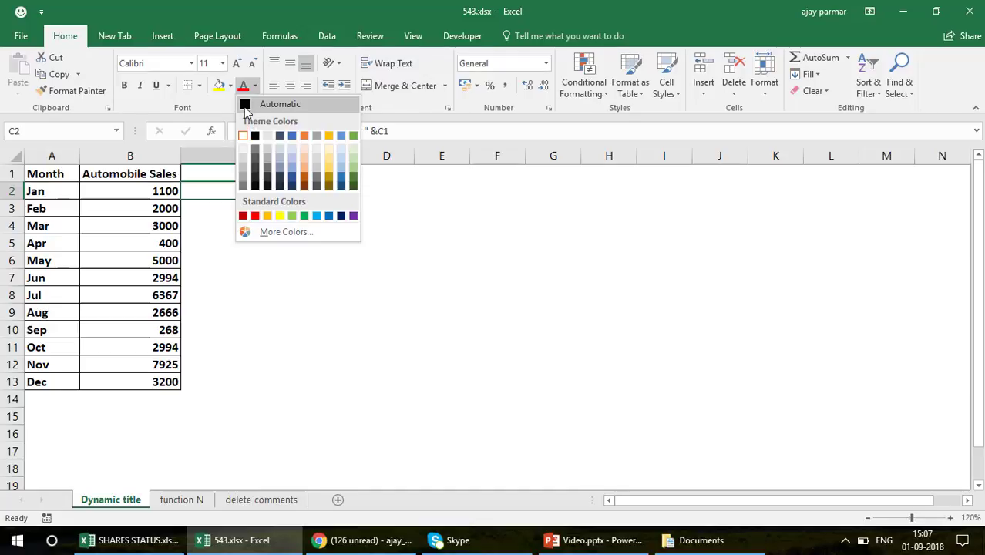
{"action": "left_click", "coordinate": [245, 105]}
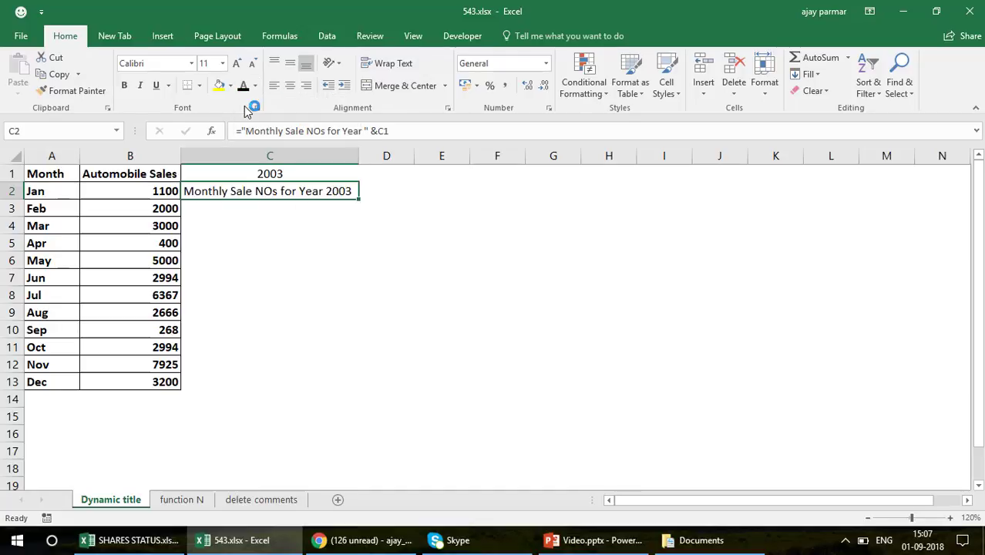
{"action": "left_click", "coordinate": [299, 238]}
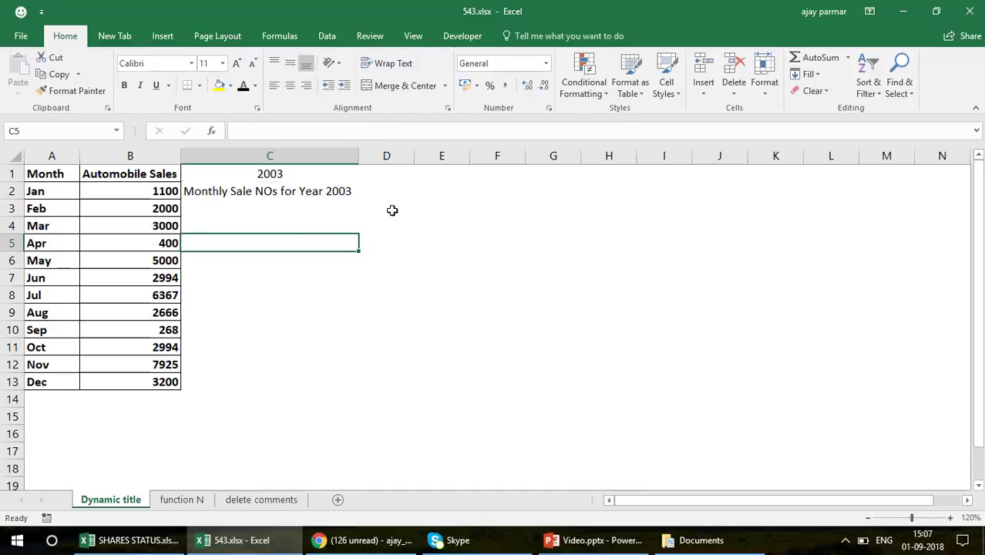
{"action": "left_click", "coordinate": [306, 192]}
- Insert a 2-D clustered column chart of A1:B13, move it beside the data and reduce its height from the upper edge
{"action": "left_click", "coordinate": [50, 176]}
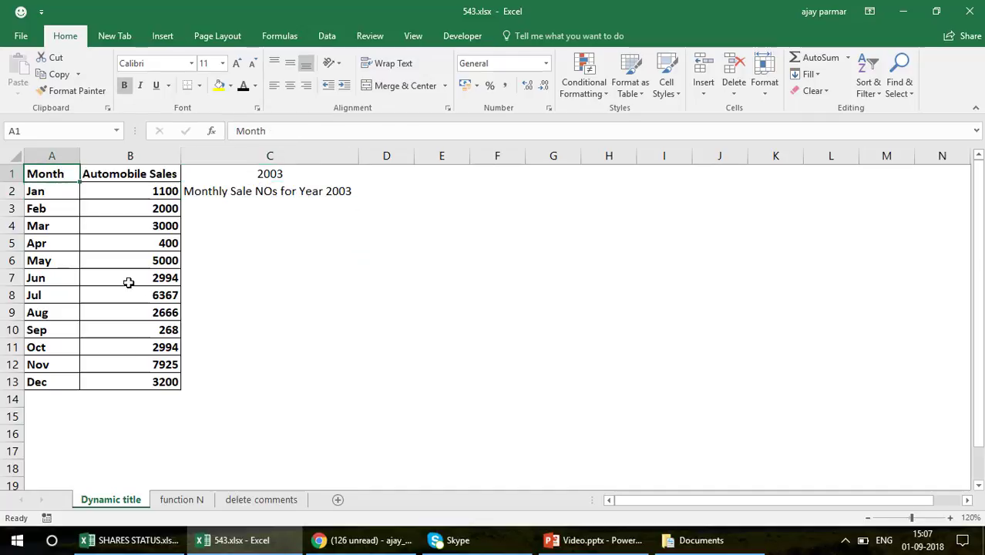
{"action": "left_click", "coordinate": [158, 378], "text": "shift"}
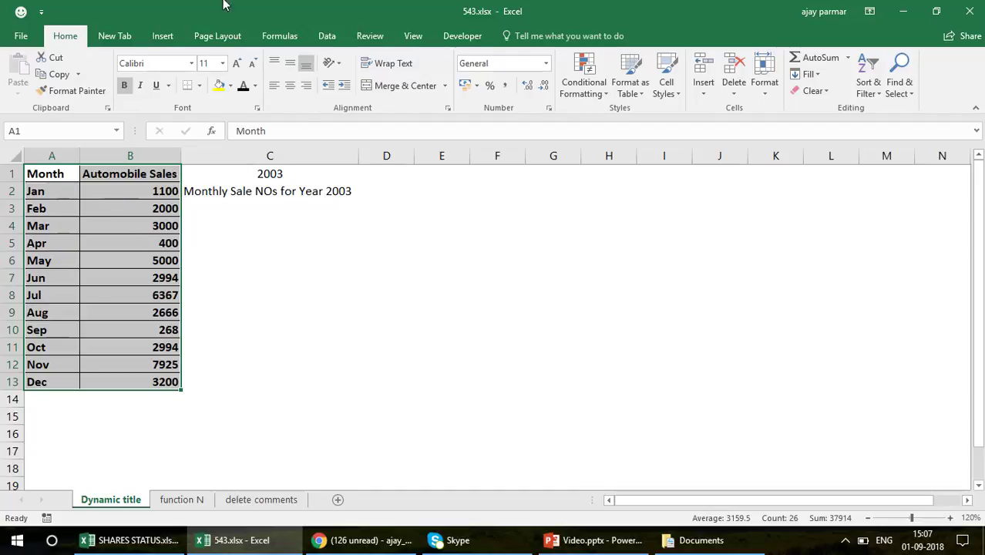
{"action": "left_click", "coordinate": [162, 36]}
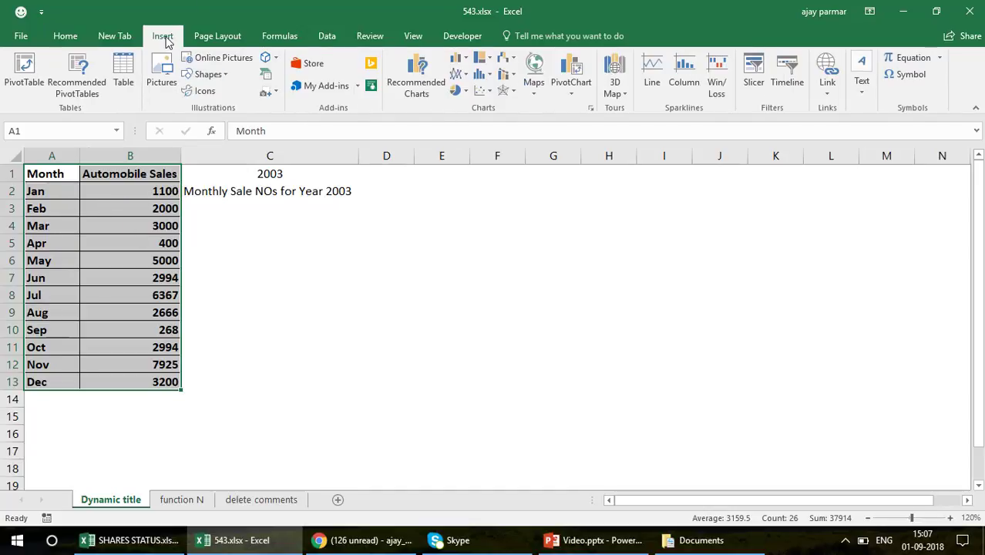
{"action": "left_click", "coordinate": [465, 58]}
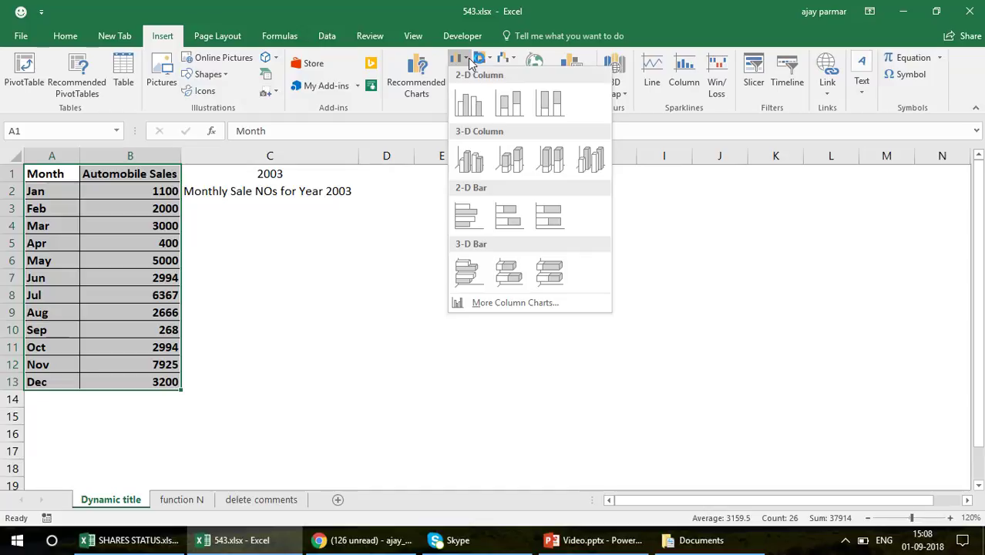
{"action": "left_click", "coordinate": [469, 100]}
{"action": "left_click_drag", "start_coordinate": [587, 202], "coordinate": [697, 196]}
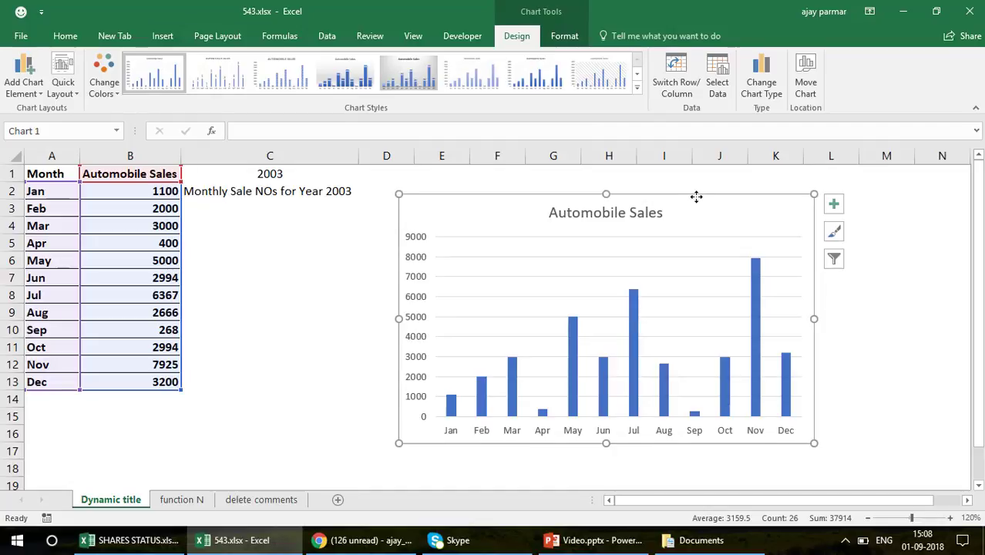
{"action": "left_click_drag", "start_coordinate": [606, 195], "coordinate": [607, 225]}
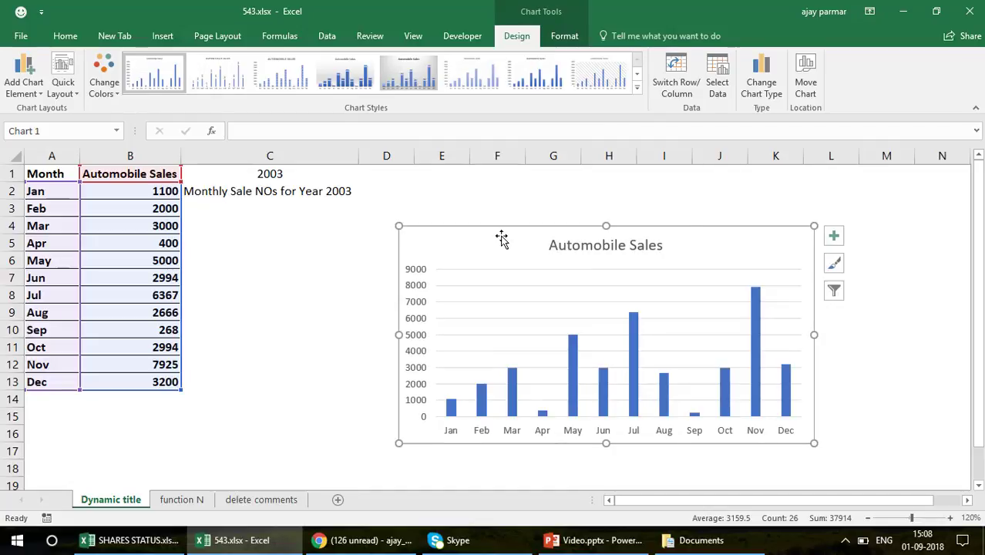
- Replace the chart title with the static text "2003 SALE"
{"action": "left_click", "coordinate": [599, 248]}
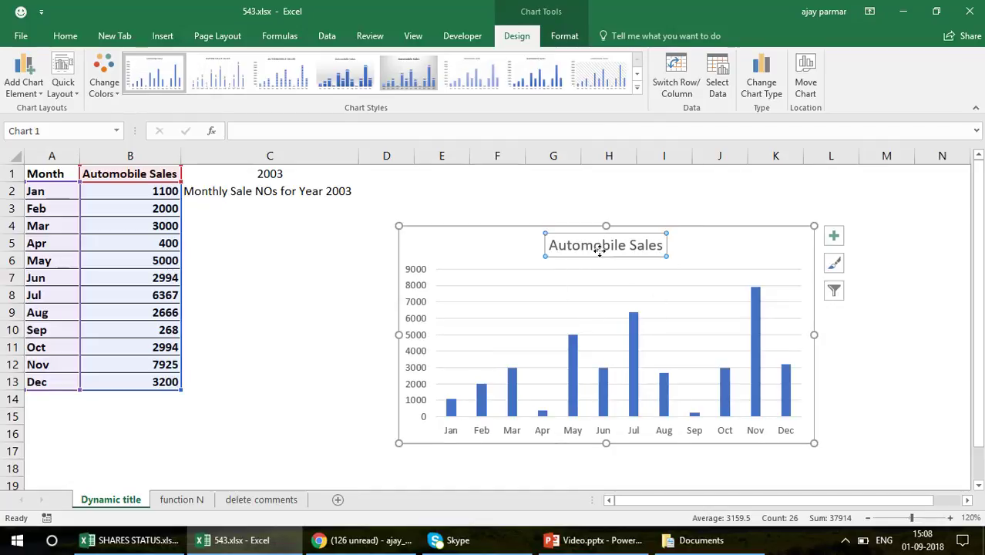
{"action": "double_click", "coordinate": [609, 244]}
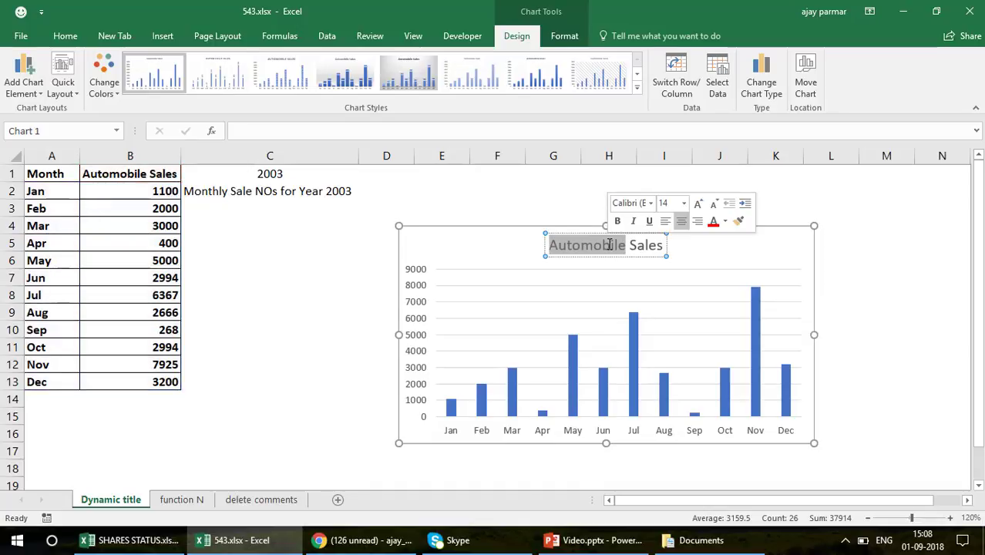
{"action": "double_click", "coordinate": [653, 244]}
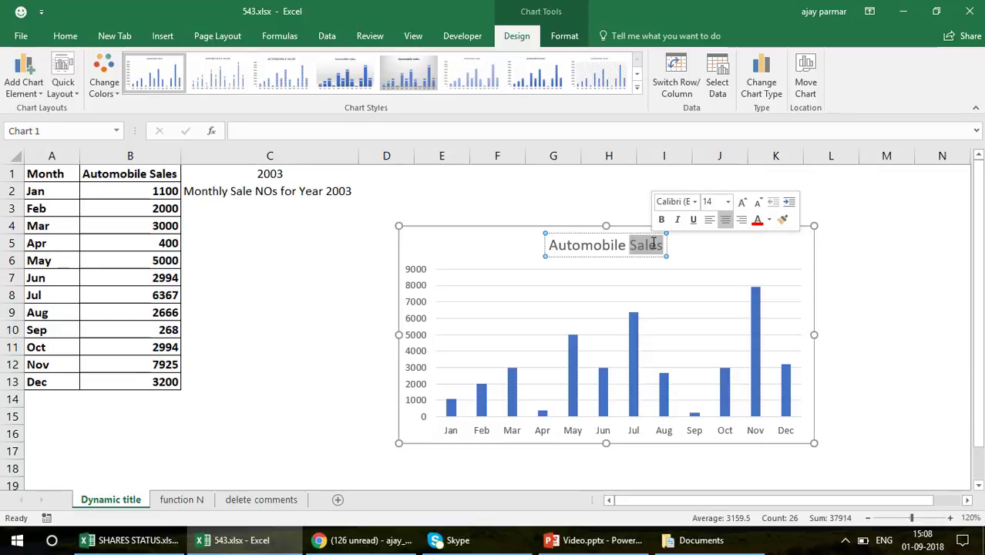
{"action": "key", "text": "BackSpace"}
{"action": "key", "text": "BackSpace"}
{"action": "key", "text": "BackSpace"}
{"action": "key", "text": "BackSpace"}
{"action": "key", "text": "BackSpace"}
{"action": "key", "text": "BackSpace"}
{"action": "key", "text": "BackSpace"}
{"action": "key", "text": "BackSpace"}
{"action": "key", "text": "BackSpace"}
{"action": "key", "text": "BackSpace"}
{"action": "key", "text": "BackSpace"}
{"action": "key", "text": "BackSpace"}
{"action": "type", "text": "200"}
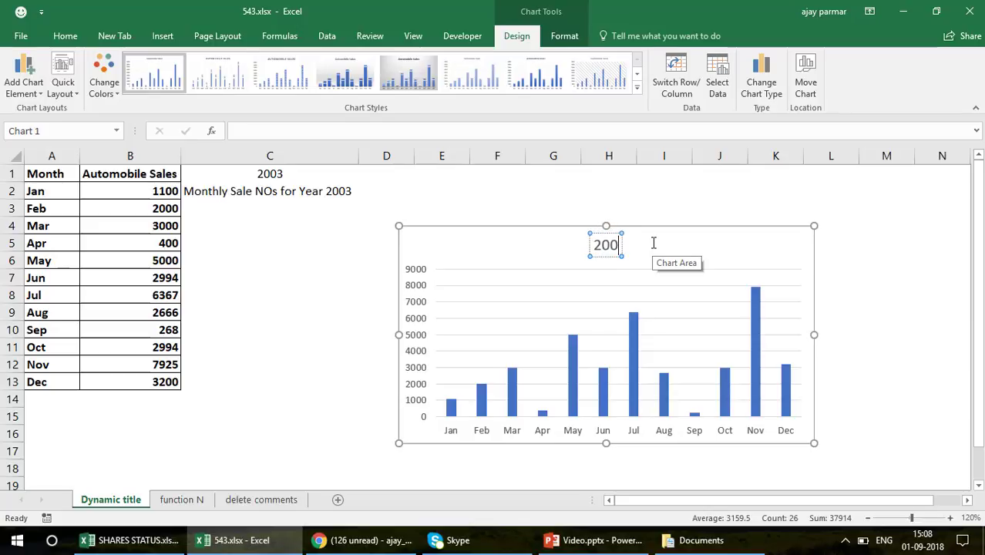
{"action": "type", "text": "3 SALE"}
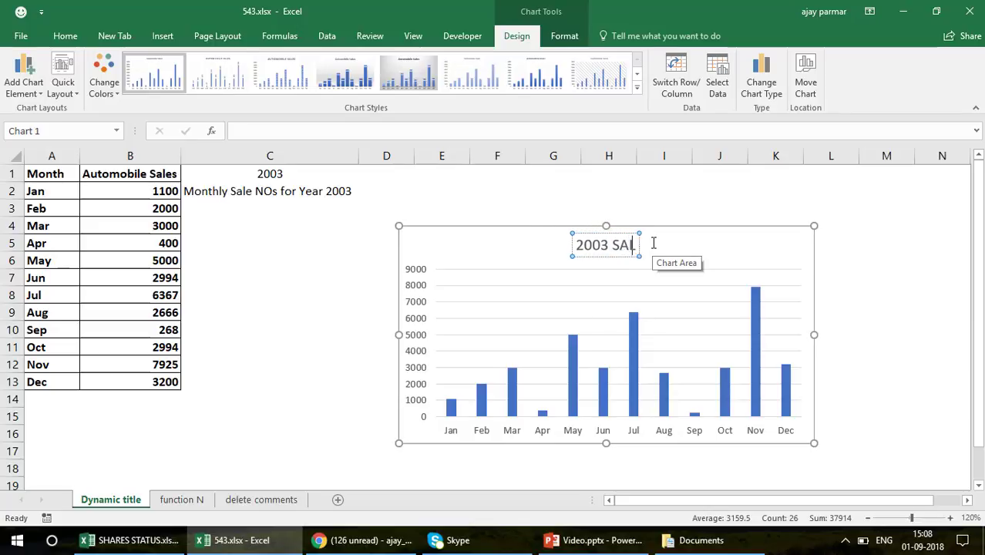
{"action": "left_click", "coordinate": [283, 332]}
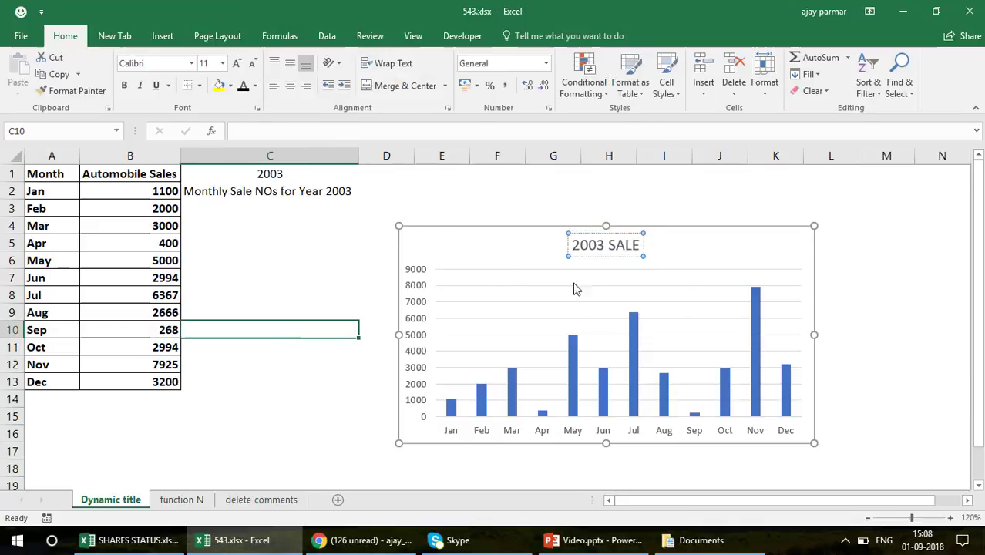
{"action": "left_click", "coordinate": [621, 259]}
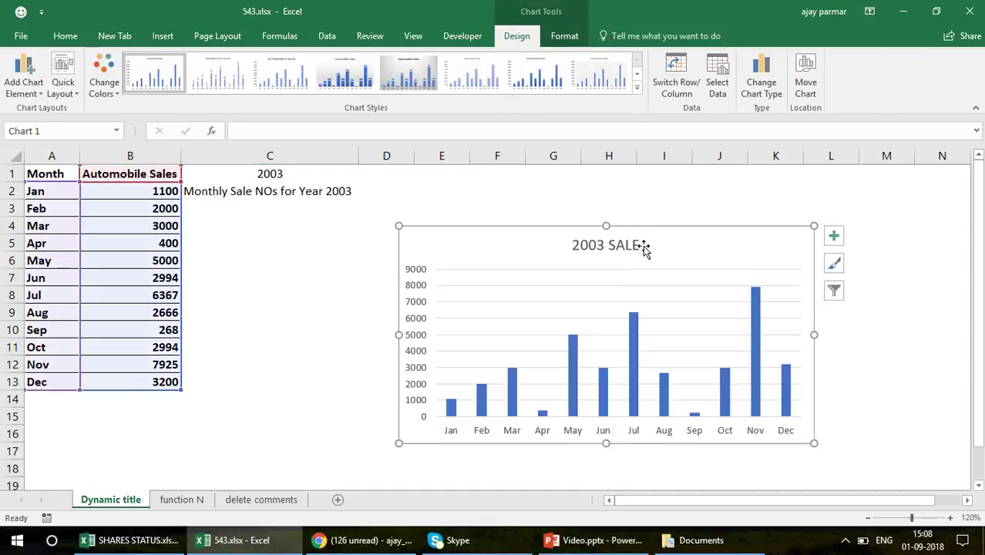
{"action": "left_click", "coordinate": [619, 247]}
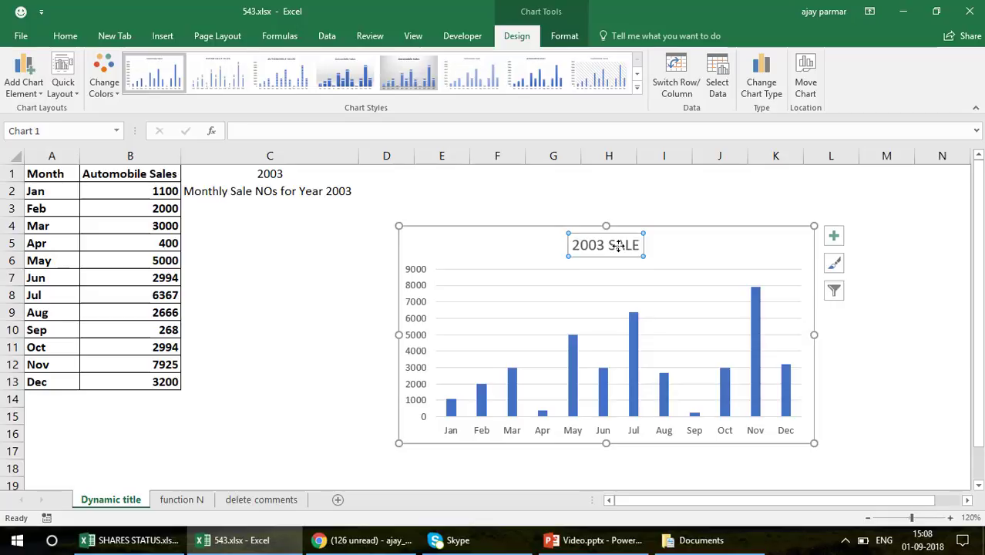
{"action": "left_click", "coordinate": [343, 300]}
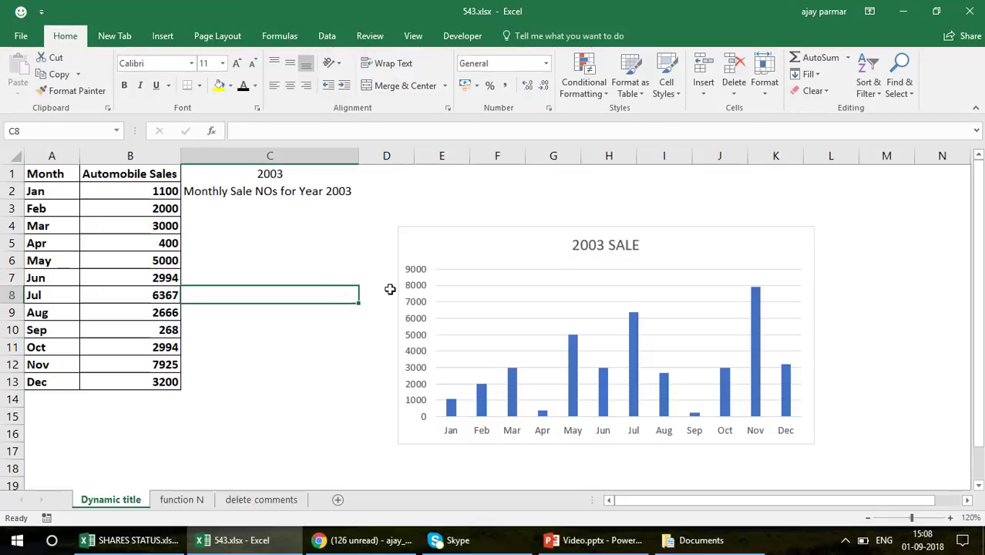
- Examine the year choices offered in cell C1 and the data validation settings behind its list
{"action": "left_click", "coordinate": [251, 173]}
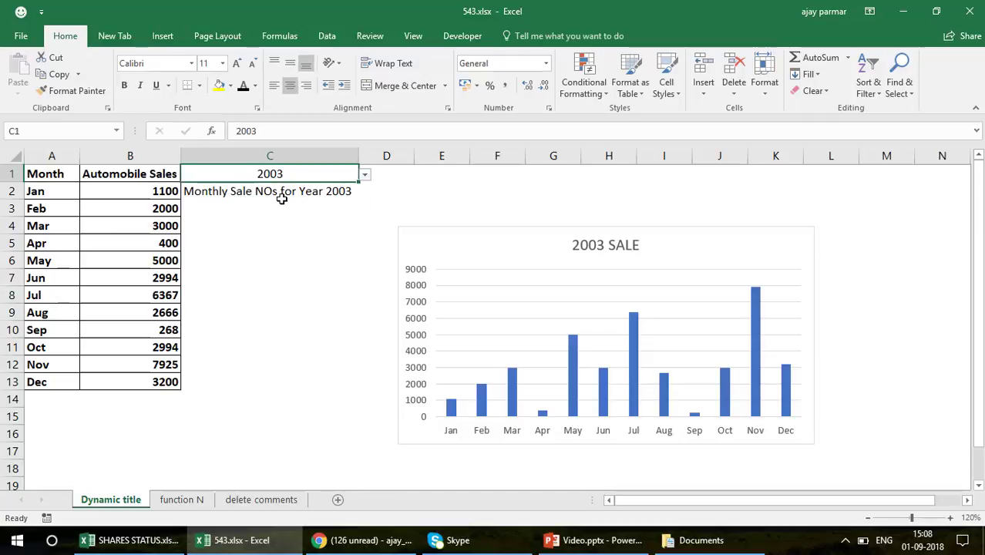
{"action": "left_click", "coordinate": [282, 198], "text": "shift"}
{"action": "left_click", "coordinate": [310, 175]}
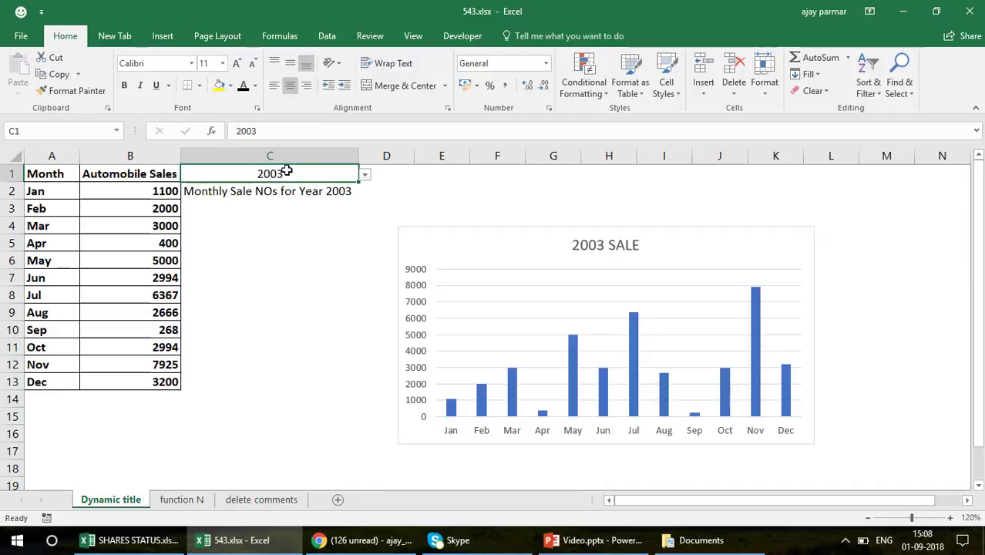
{"action": "left_click", "coordinate": [363, 177]}
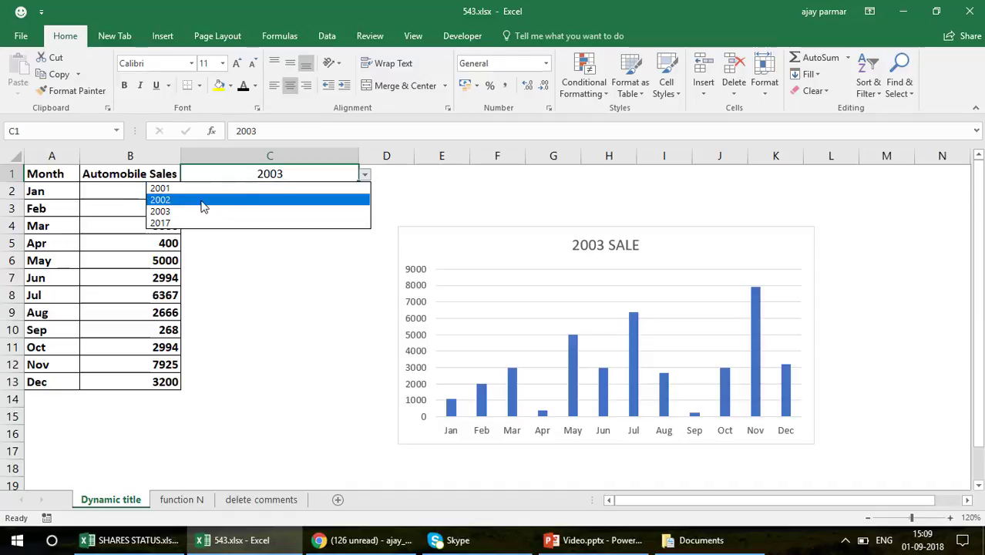
{"action": "left_click", "coordinate": [283, 174]}
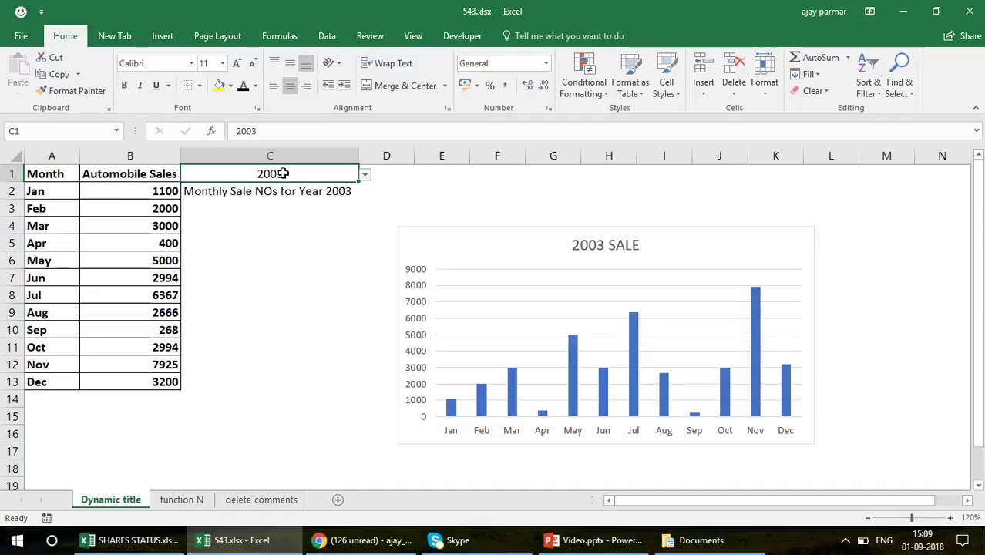
{"action": "left_click", "coordinate": [327, 36]}
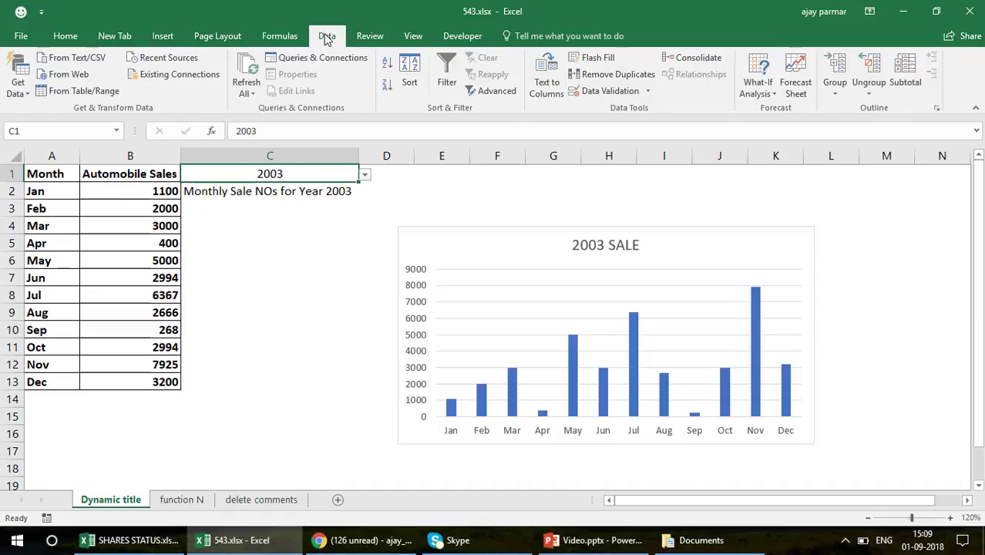
{"action": "left_click", "coordinate": [648, 91]}
{"action": "left_click", "coordinate": [637, 115]}
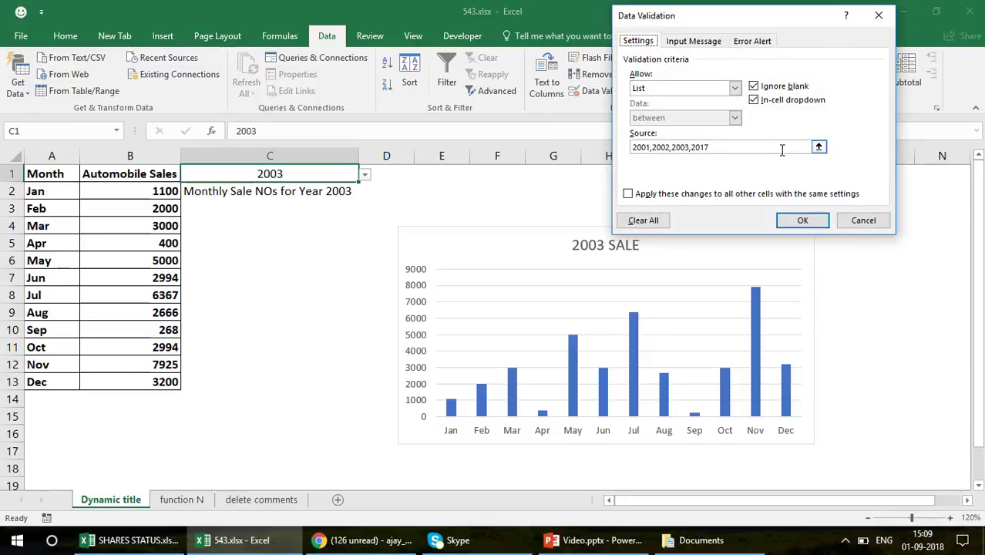
{"action": "left_click", "coordinate": [876, 225]}
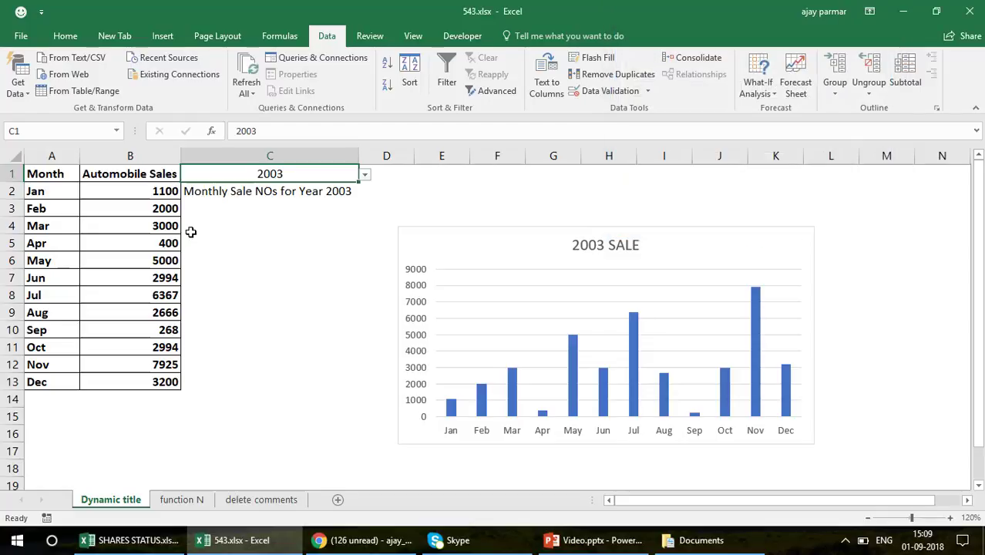
- Choose 2002 as the year in cell C1 and select the monthly sales data in A2:B13
{"action": "left_click", "coordinate": [195, 226]}
{"action": "left_click", "coordinate": [303, 175]}
{"action": "left_click", "coordinate": [366, 176]}
{"action": "left_click", "coordinate": [231, 200]}
{"action": "left_click", "coordinate": [49, 198]}
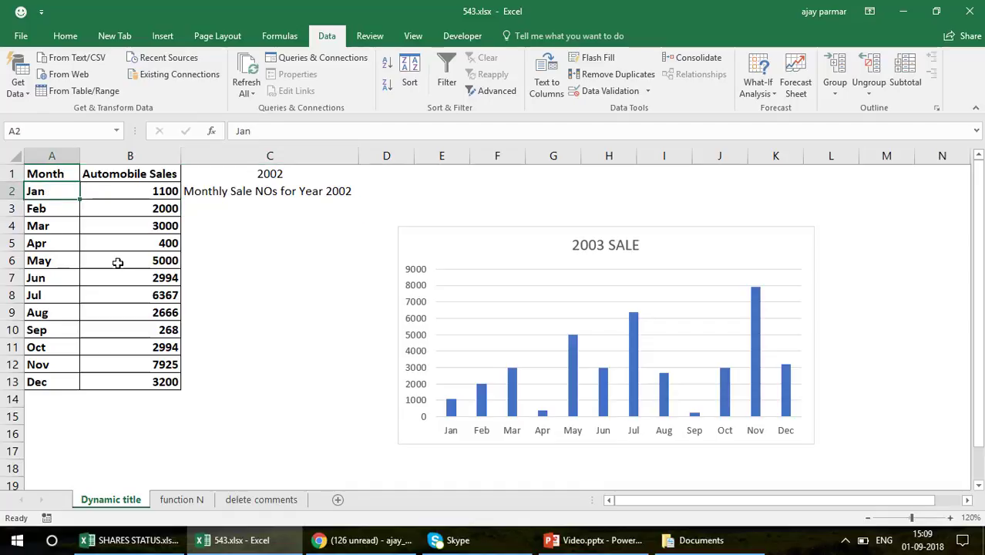
{"action": "left_click", "coordinate": [157, 385], "text": "shift"}
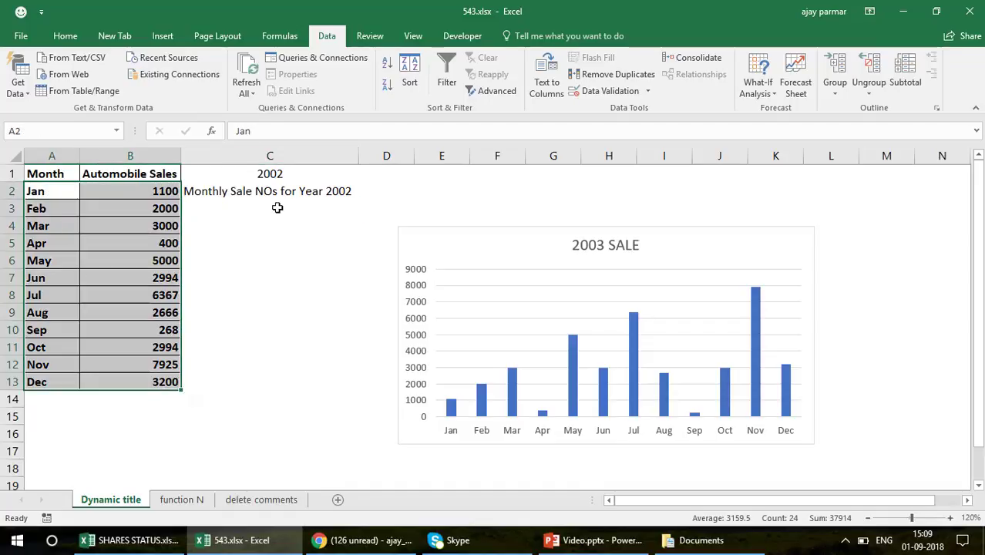
- Choose 2017 as the year in cell C1 and select the sales table A1:B13 including its headers
{"action": "left_click", "coordinate": [283, 175]}
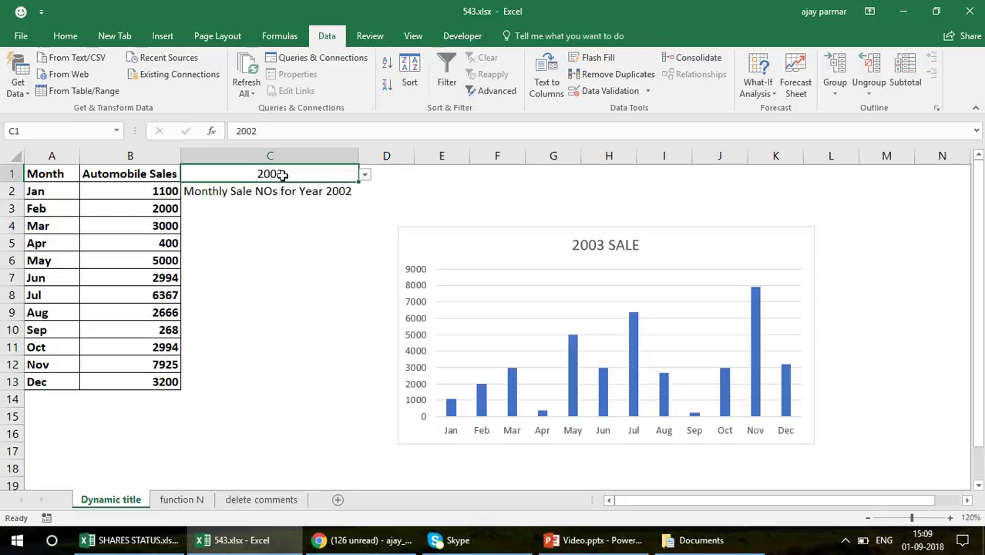
{"action": "left_click", "coordinate": [366, 175]}
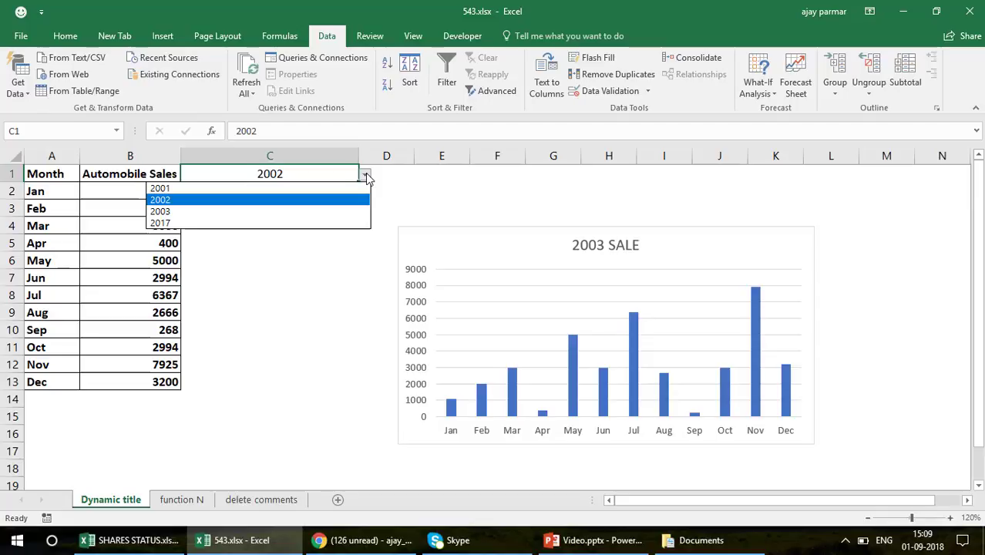
{"action": "left_click", "coordinate": [170, 224]}
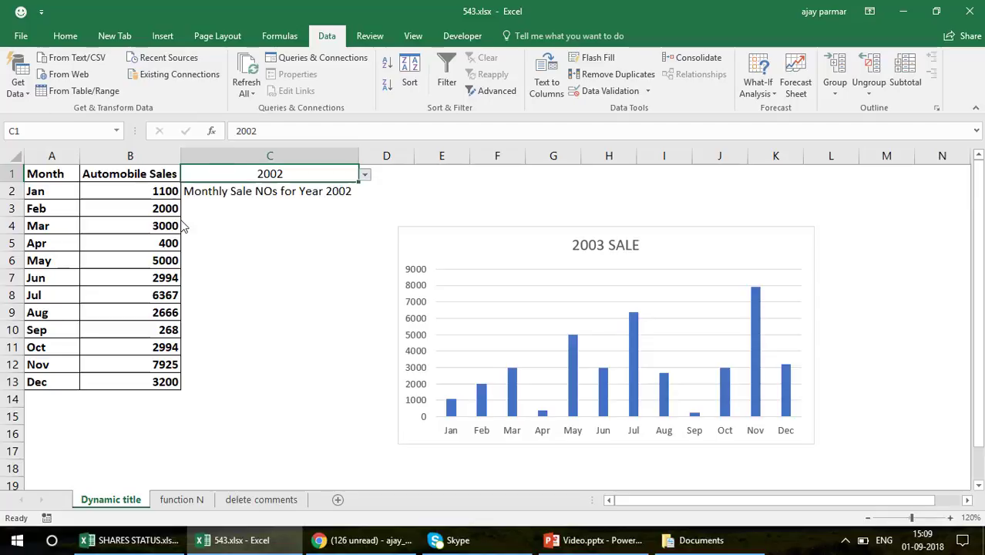
{"action": "left_click", "coordinate": [47, 175]}
{"action": "left_click", "coordinate": [140, 375], "text": "shift"}
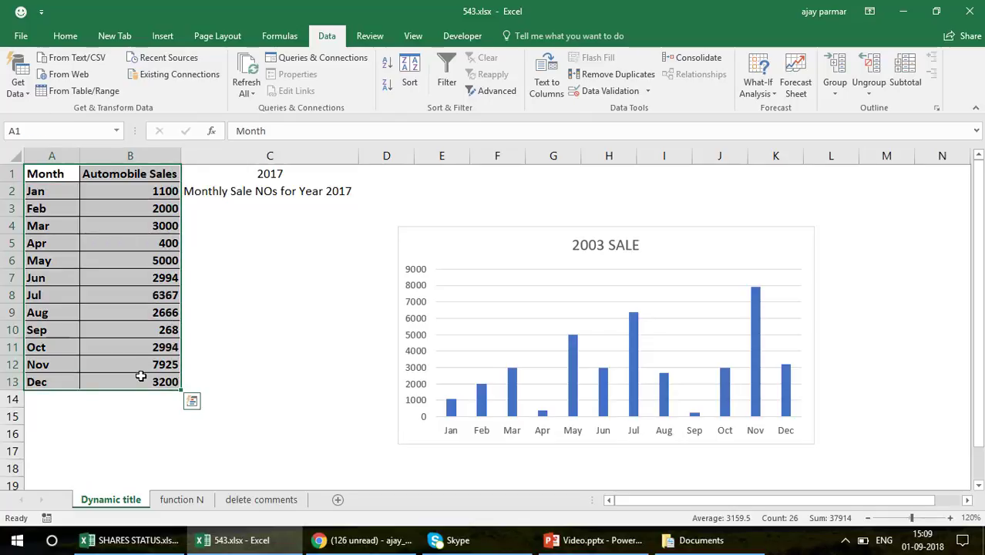
{"action": "left_click", "coordinate": [104, 244]}
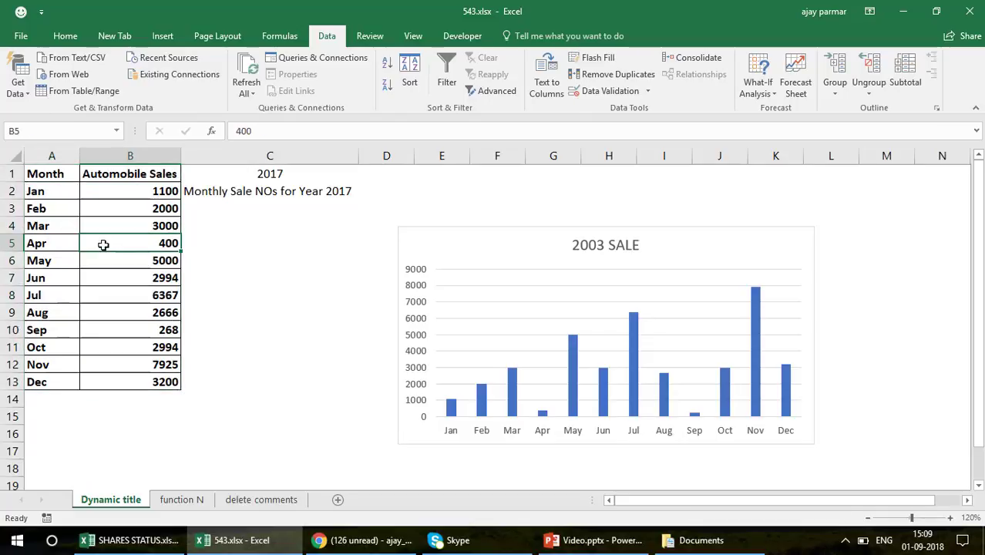
- Remove the word "Monthly" from the title formula in cell C2 so it reads =" Sale NOs for Year " &C1
{"action": "left_click", "coordinate": [282, 174]}
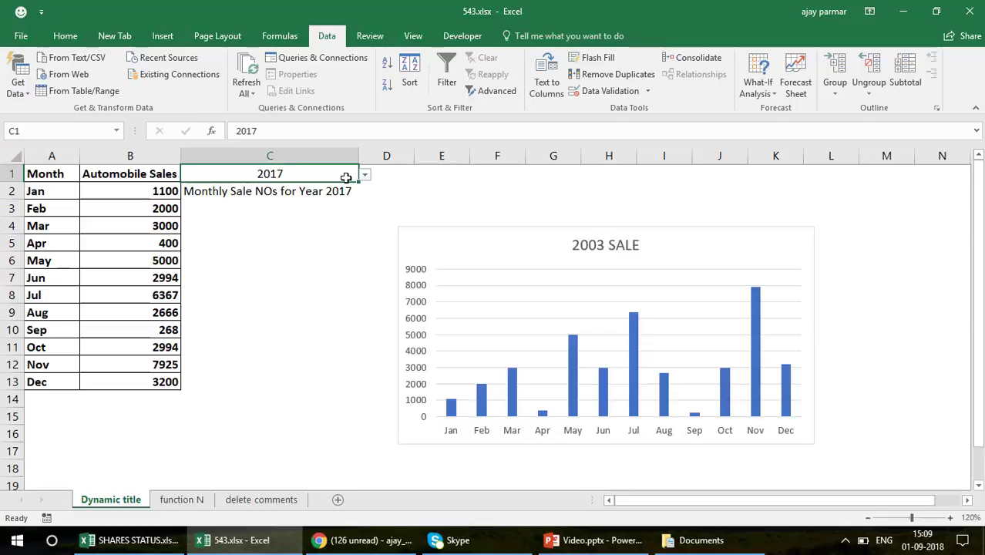
{"action": "left_click", "coordinate": [300, 190]}
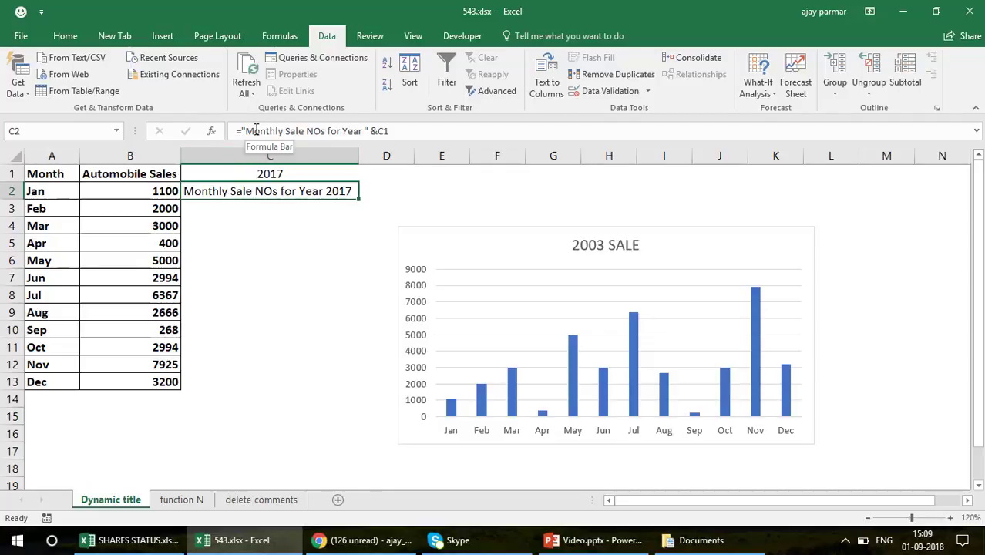
{"action": "left_click", "coordinate": [383, 131]}
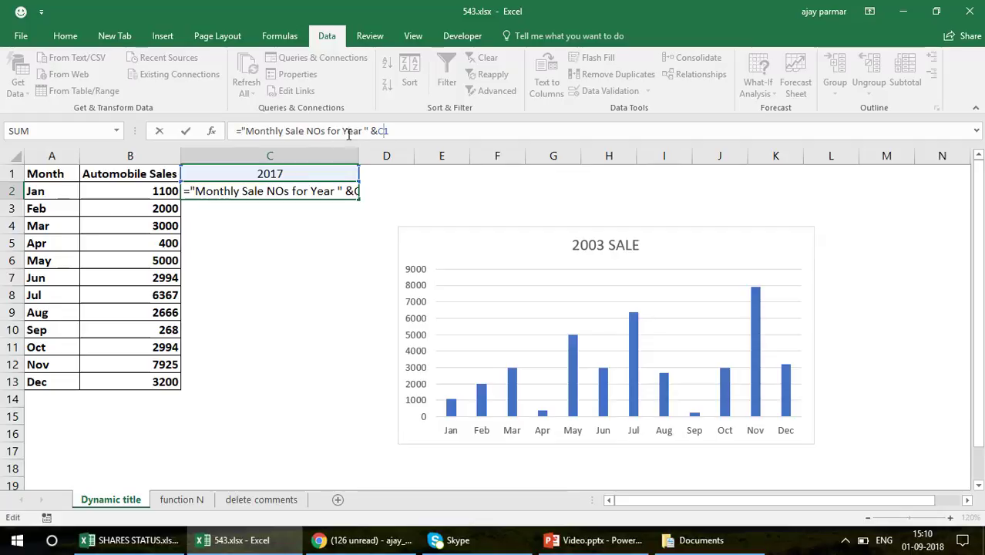
{"action": "double_click", "coordinate": [294, 131]}
{"action": "left_click", "coordinate": [285, 131]}
{"action": "key", "text": "BackSpace"}
{"action": "key", "text": "BackSpace"}
{"action": "key", "text": "BackSpace"}
{"action": "key", "text": "BackSpace"}
{"action": "key", "text": "BackSpace"}
{"action": "key", "text": "BackSpace"}
{"action": "key", "text": "BackSpace"}
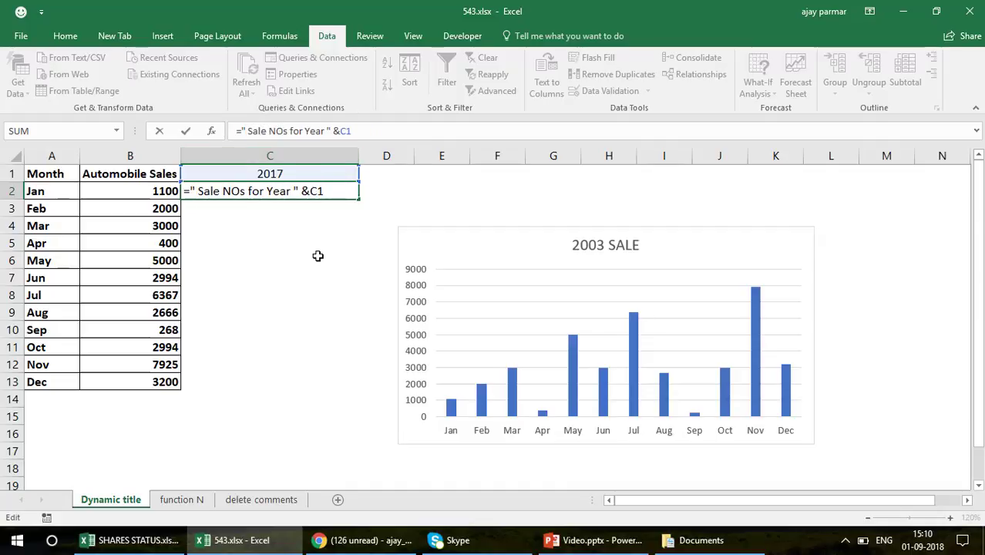
{"action": "key", "text": "Return"}
{"action": "left_click", "coordinate": [306, 192]}
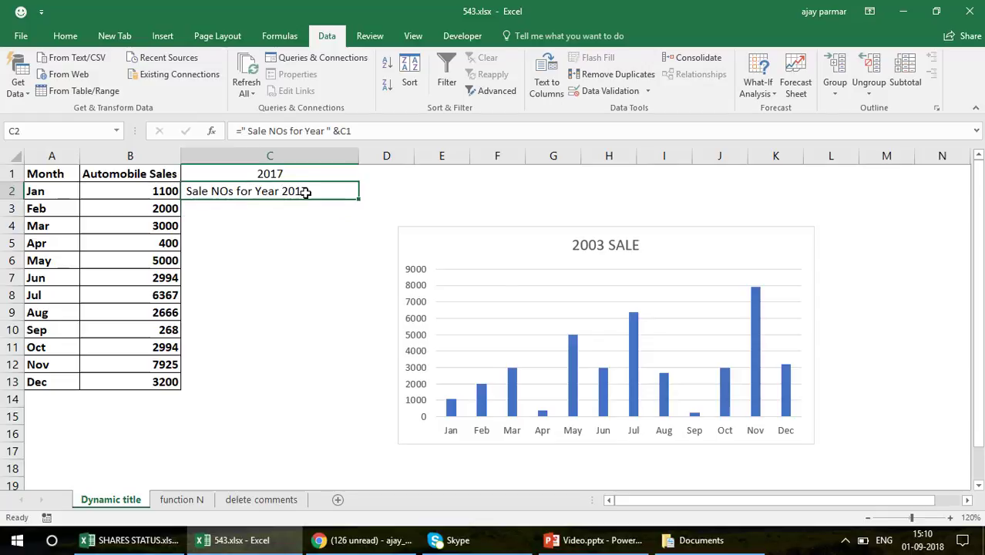
- Link the chart title to cell C2 with the formula ='Dynamic title'!$C$2 and check its reference
{"action": "left_click", "coordinate": [606, 247]}
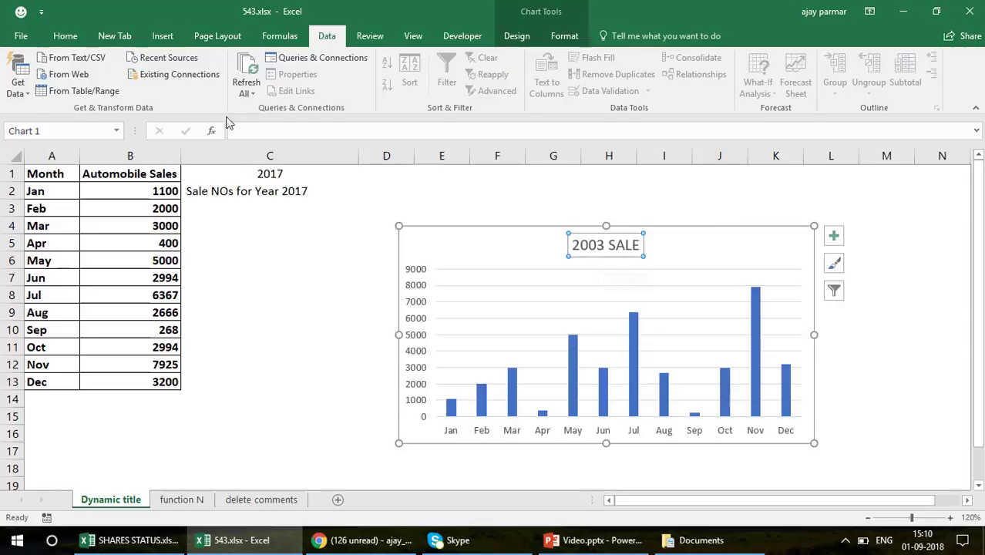
{"action": "left_click", "coordinate": [254, 131]}
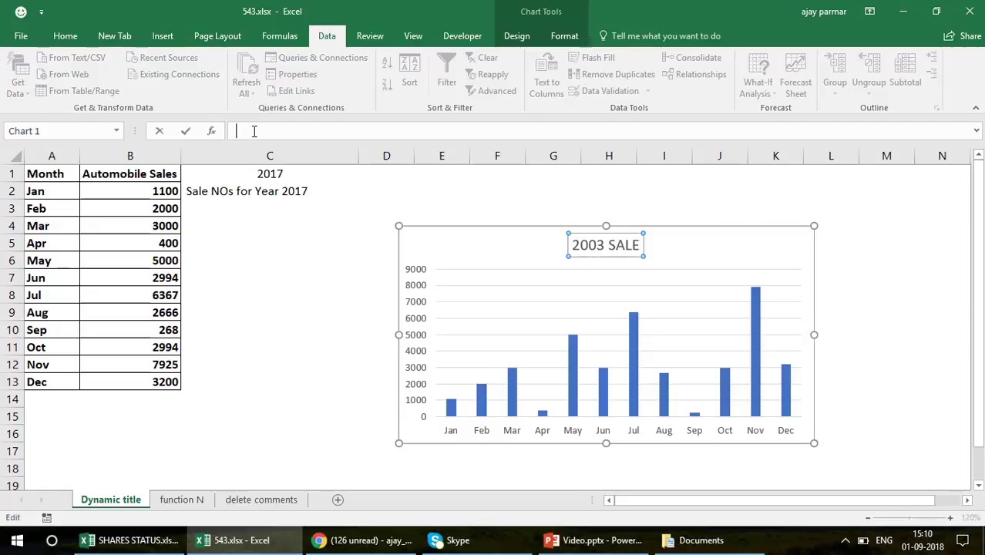
{"action": "left_click", "coordinate": [238, 193]}
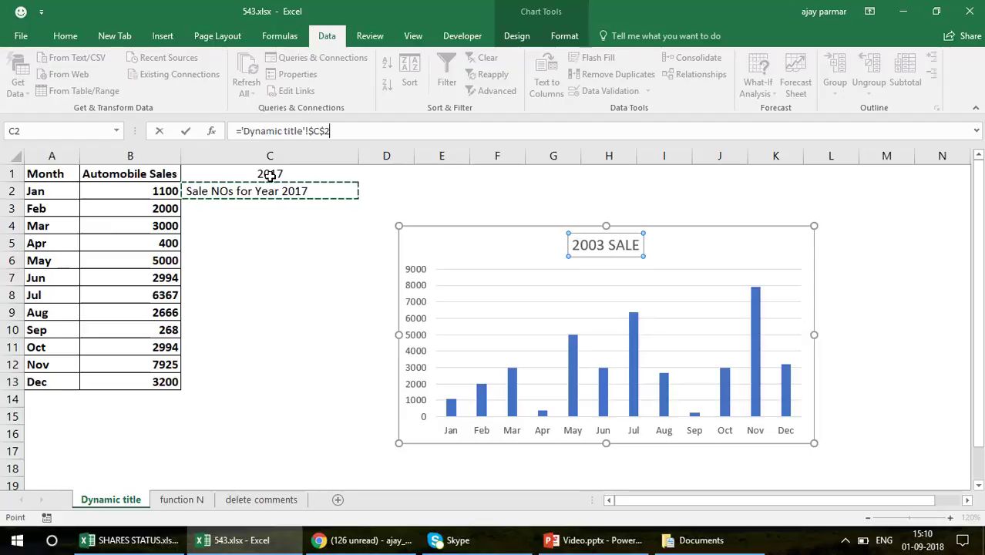
{"action": "key", "text": "Return"}
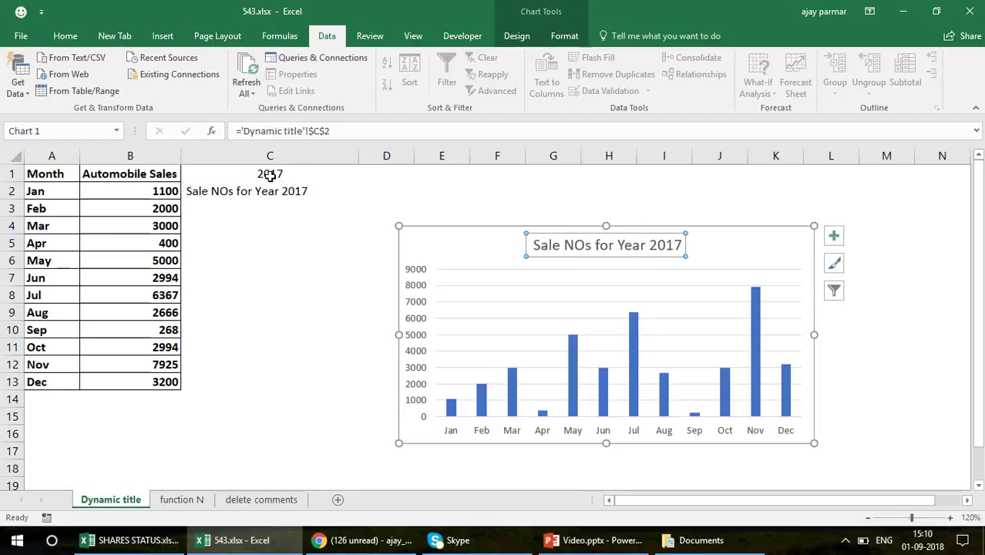
{"action": "left_click", "coordinate": [282, 264]}
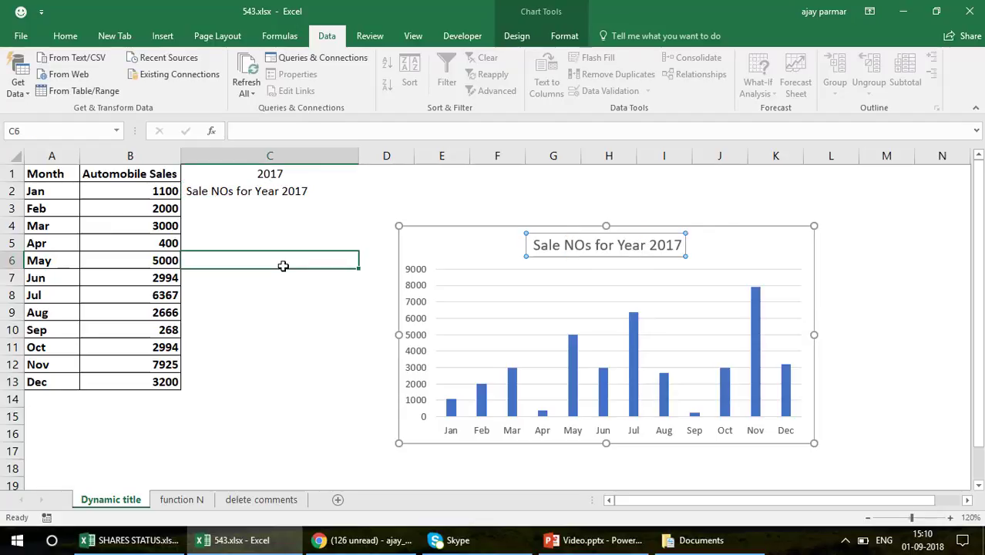
{"action": "left_click", "coordinate": [649, 254]}
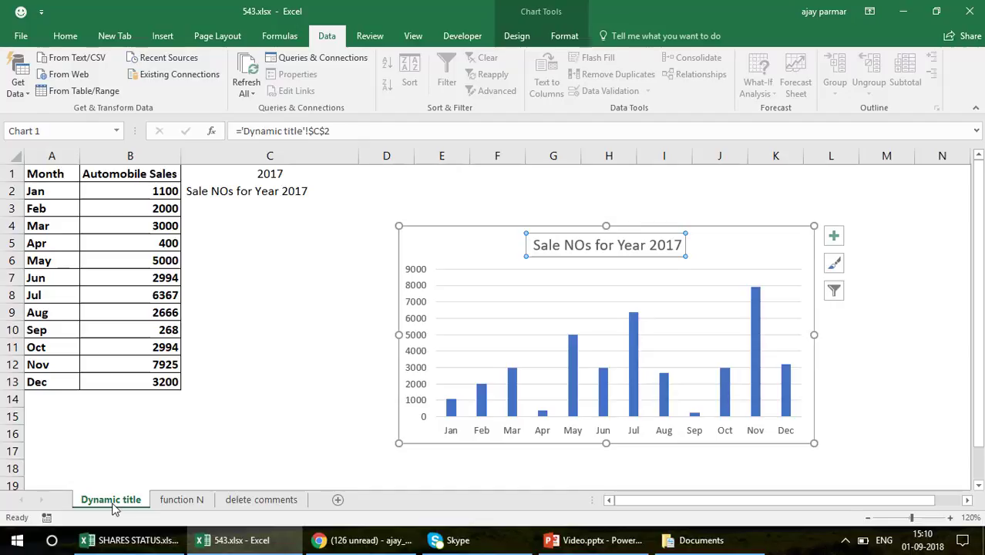
{"action": "left_click", "coordinate": [250, 294]}
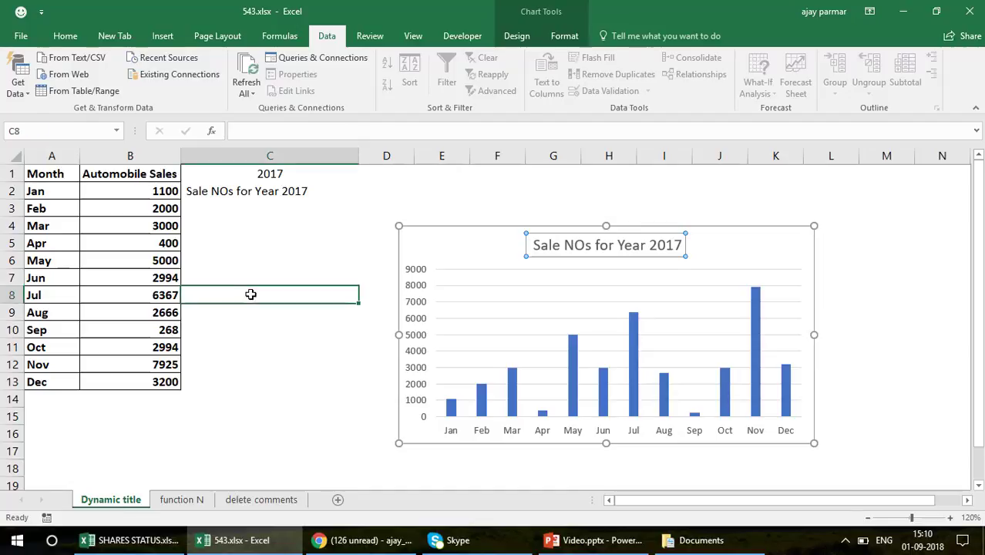
- Test the linked chart title by choosing 2002 as the year in cell C1
{"action": "left_click", "coordinate": [285, 179]}
{"action": "left_click", "coordinate": [365, 175]}
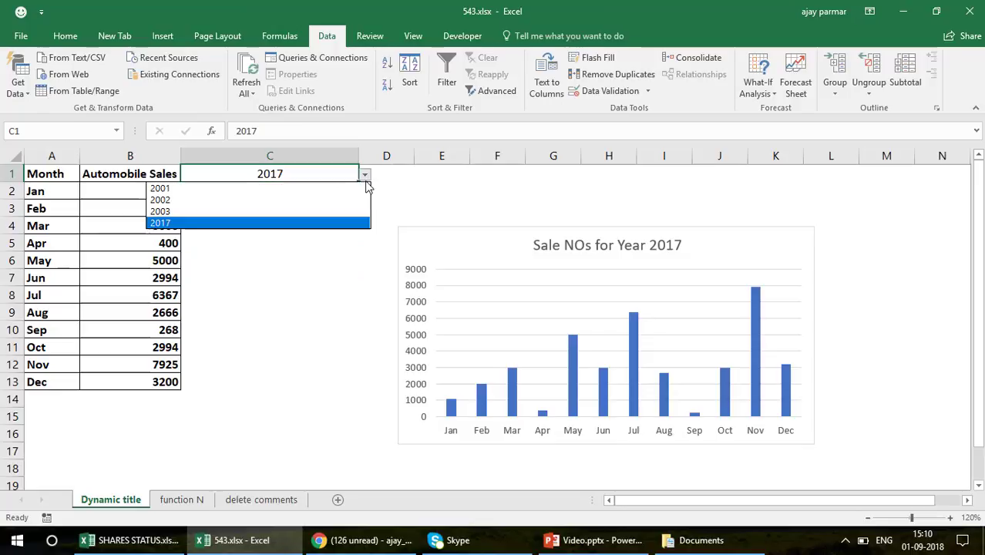
{"action": "left_click", "coordinate": [279, 201]}
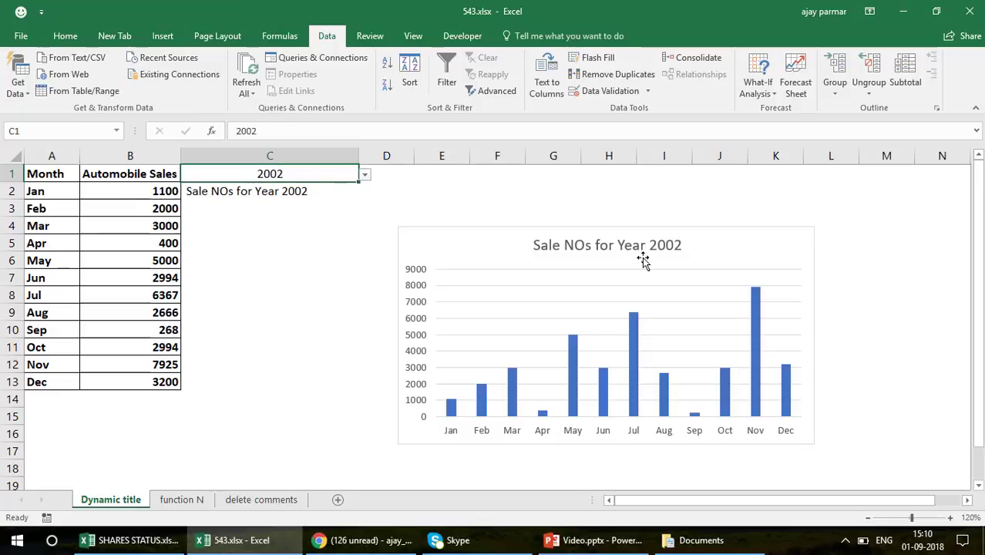
- Hide the helper text in cell C2 by setting its font color to white
{"action": "left_click", "coordinate": [248, 194]}
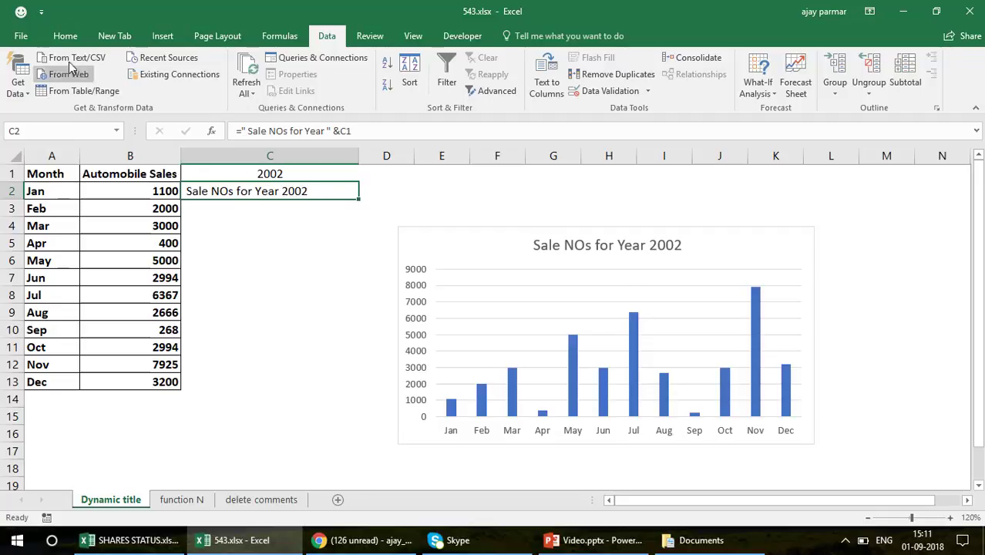
{"action": "left_click", "coordinate": [65, 36]}
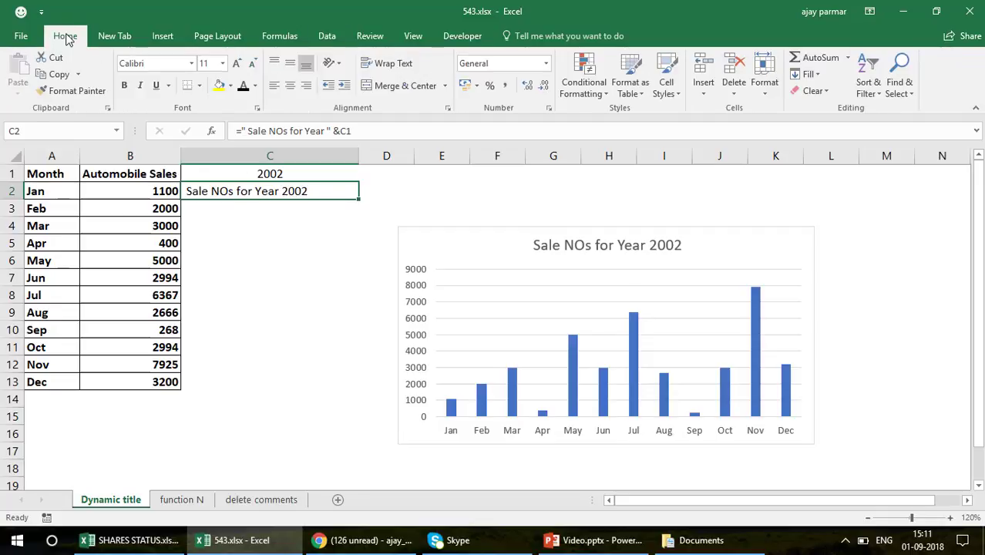
{"action": "left_click", "coordinate": [255, 88]}
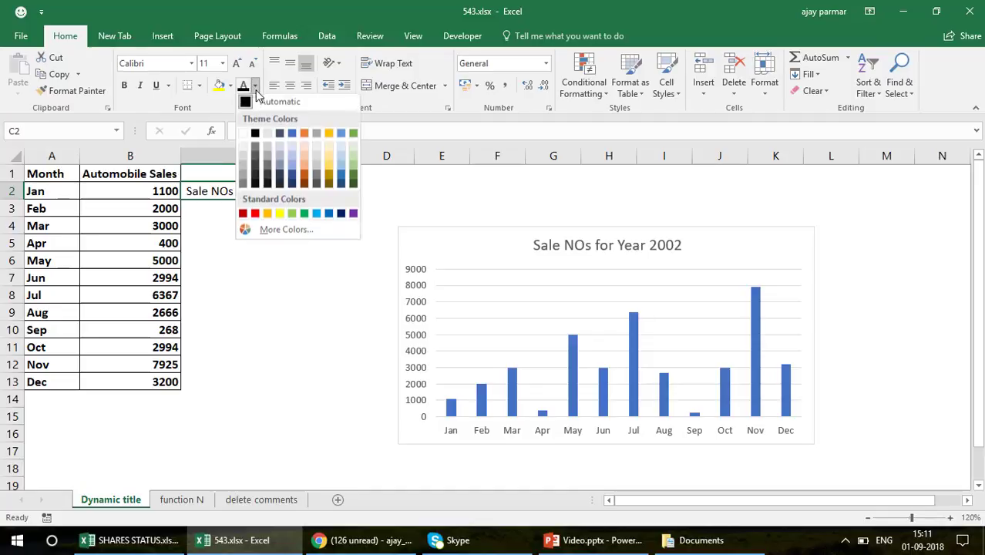
{"action": "left_click", "coordinate": [249, 136]}
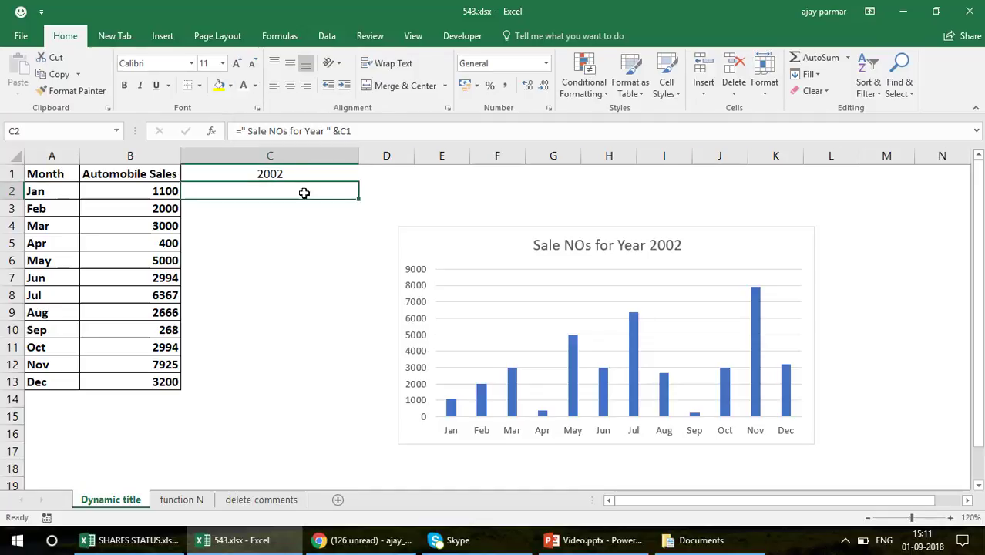
- Choose the year 2002 again in cell C1 and select the Jan cell A2
{"action": "left_click", "coordinate": [292, 172]}
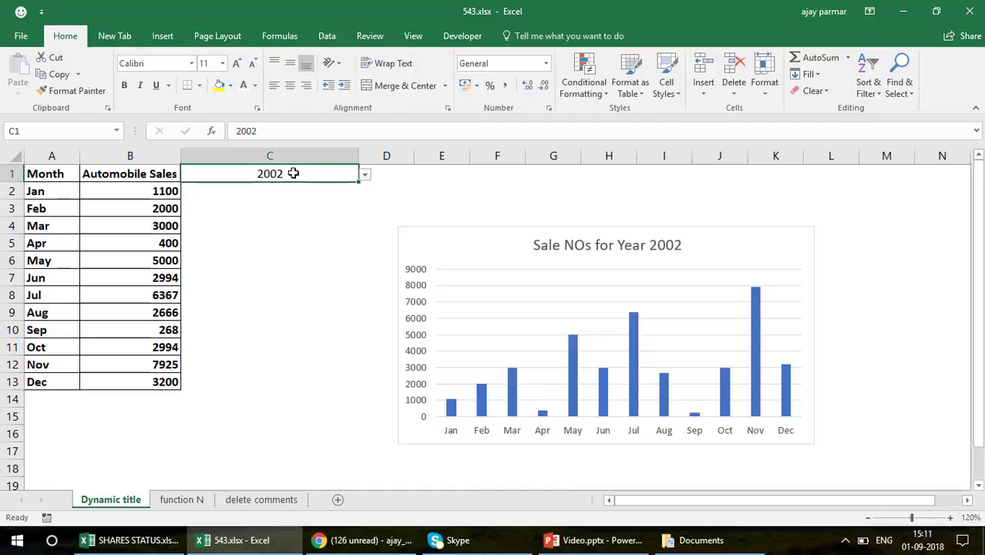
{"action": "left_click", "coordinate": [365, 175]}
{"action": "left_click", "coordinate": [267, 207]}
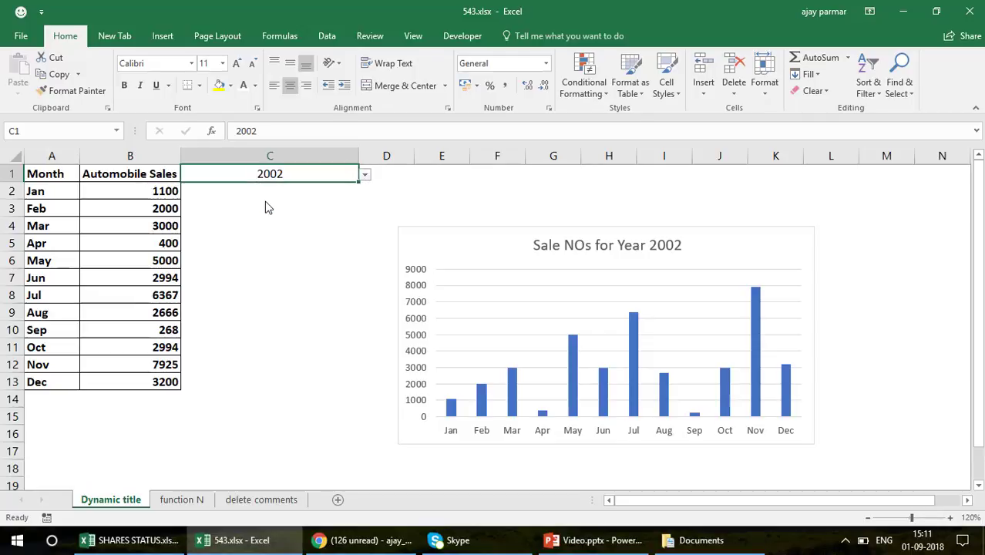
{"action": "left_click", "coordinate": [44, 191]}
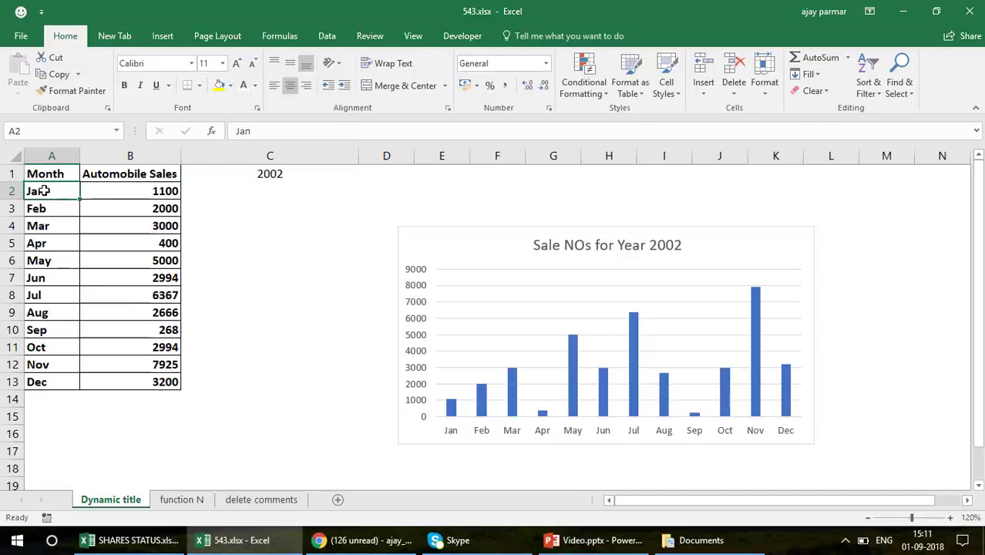
- Choose the year 2017 in cell C1 to update the linked chart title
{"action": "left_click", "coordinate": [156, 388], "text": "shift"}
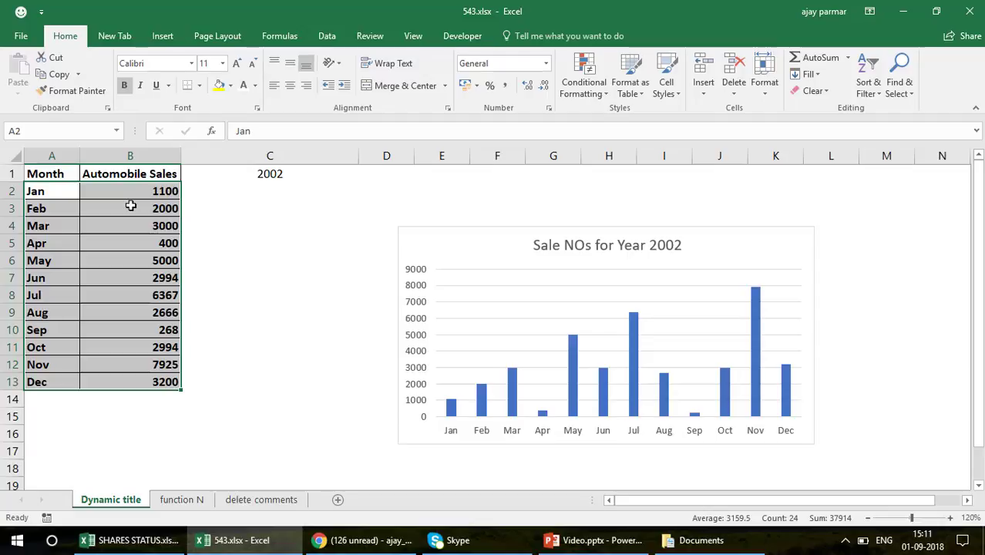
{"action": "left_click", "coordinate": [274, 175]}
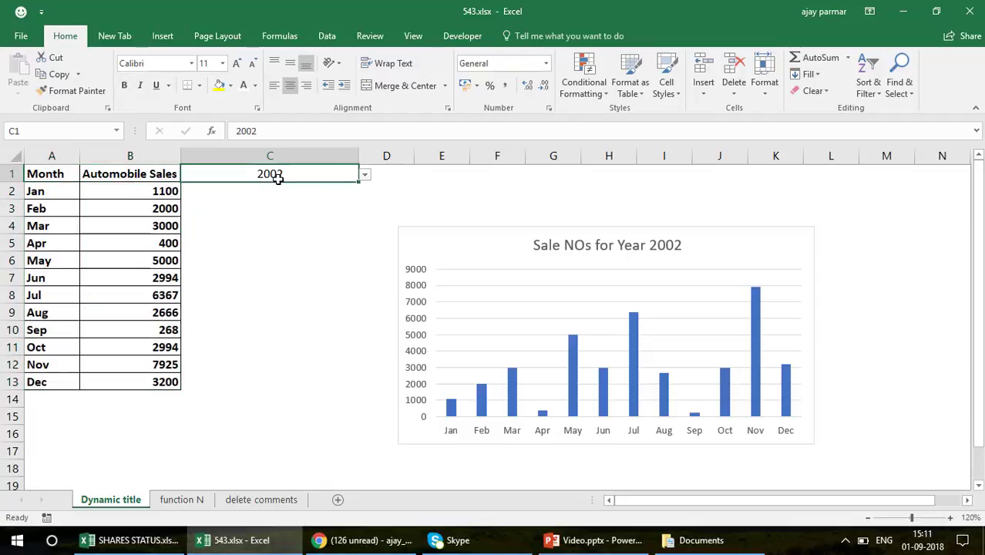
{"action": "left_click", "coordinate": [364, 176]}
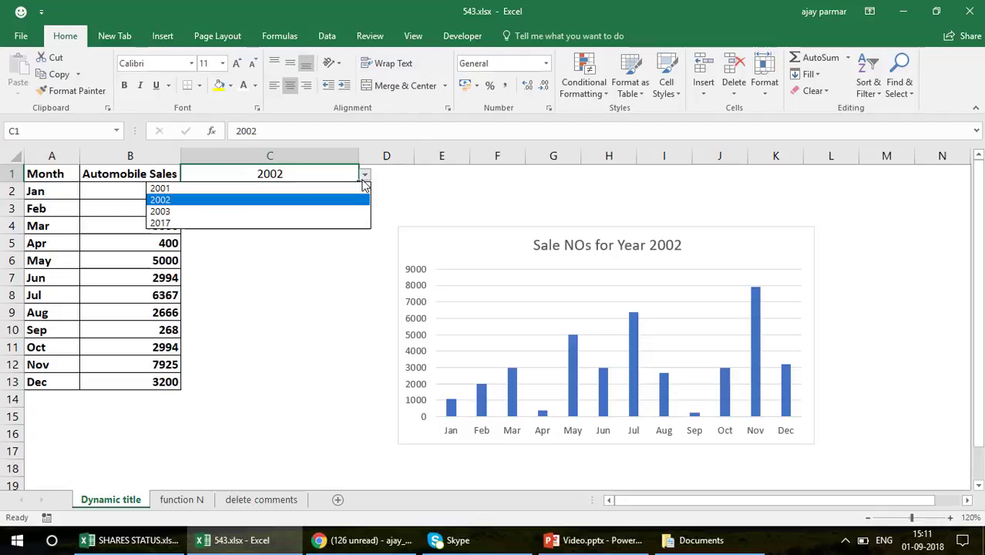
{"action": "left_click", "coordinate": [183, 224]}
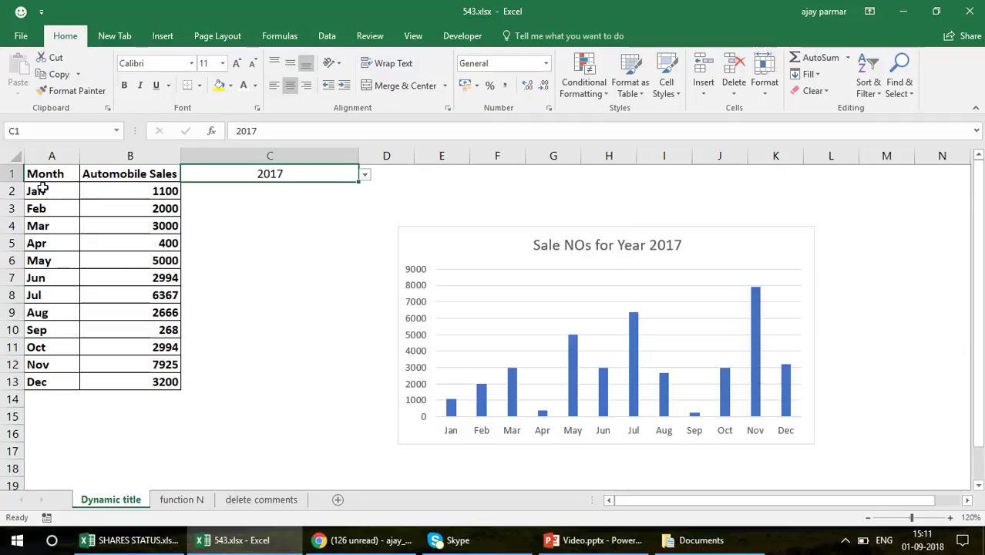
- Change the automobile sales for May to 99 and for Mar to 88
{"action": "left_click", "coordinate": [146, 266]}
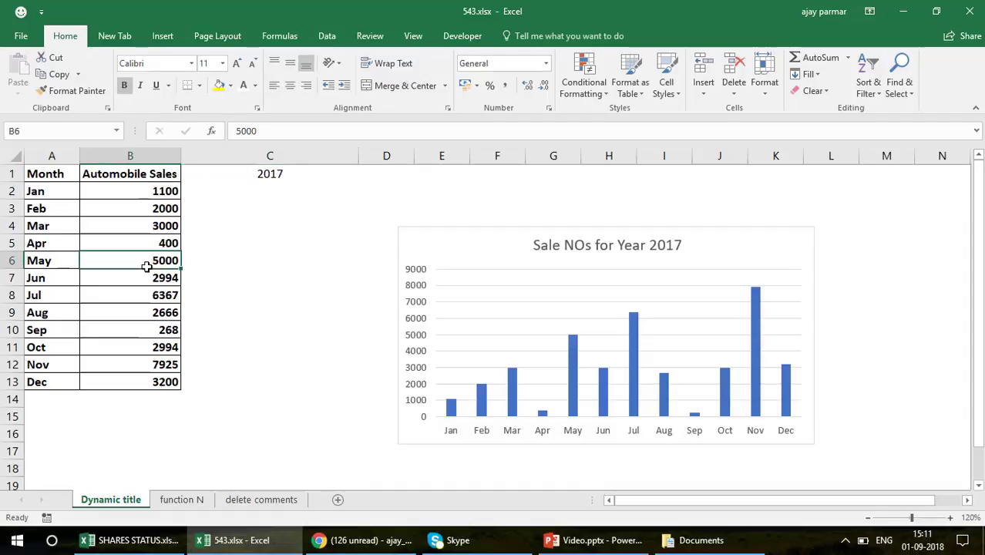
{"action": "type", "text": "99"}
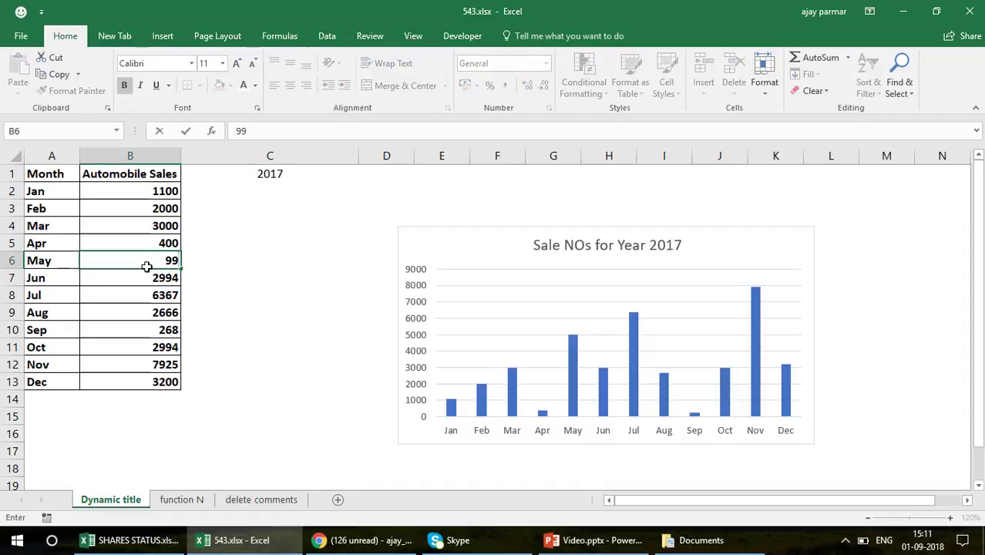
{"action": "key", "text": "Return"}
{"action": "left_click", "coordinate": [140, 222]}
{"action": "type", "text": "88"}
{"action": "key", "text": "Return"}
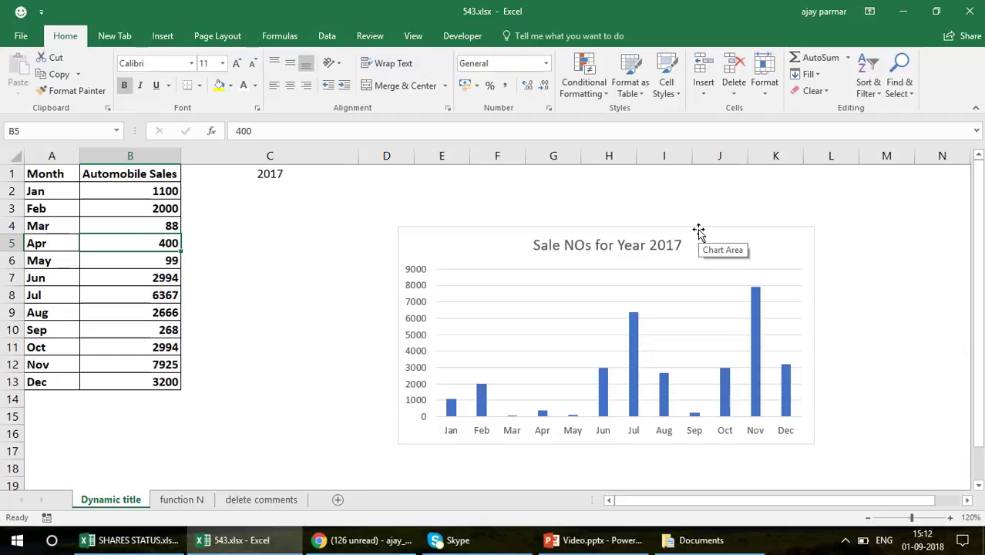
- Open the function N sheet and check the existing N formula beside the TRUE cell
{"action": "left_click", "coordinate": [181, 503]}
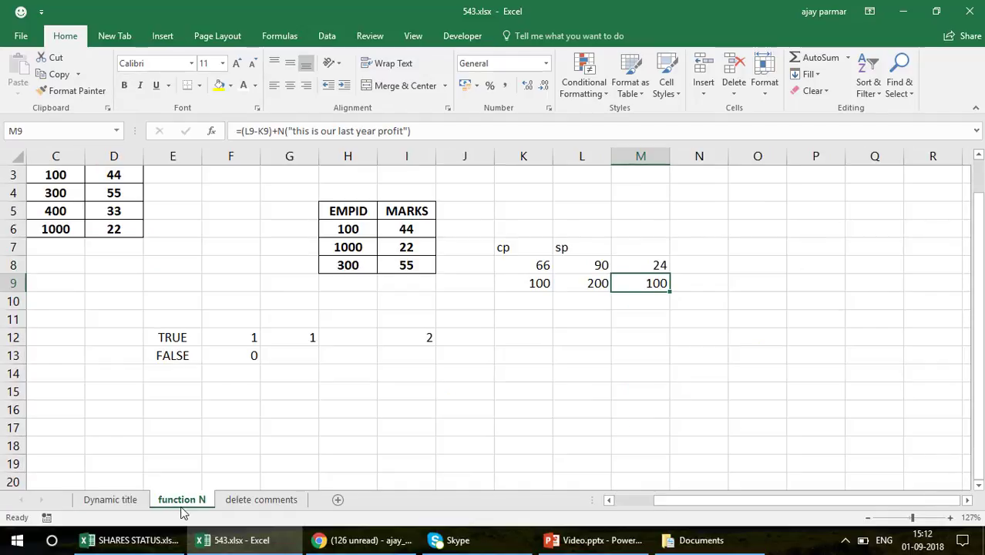
{"action": "left_click", "coordinate": [290, 281]}
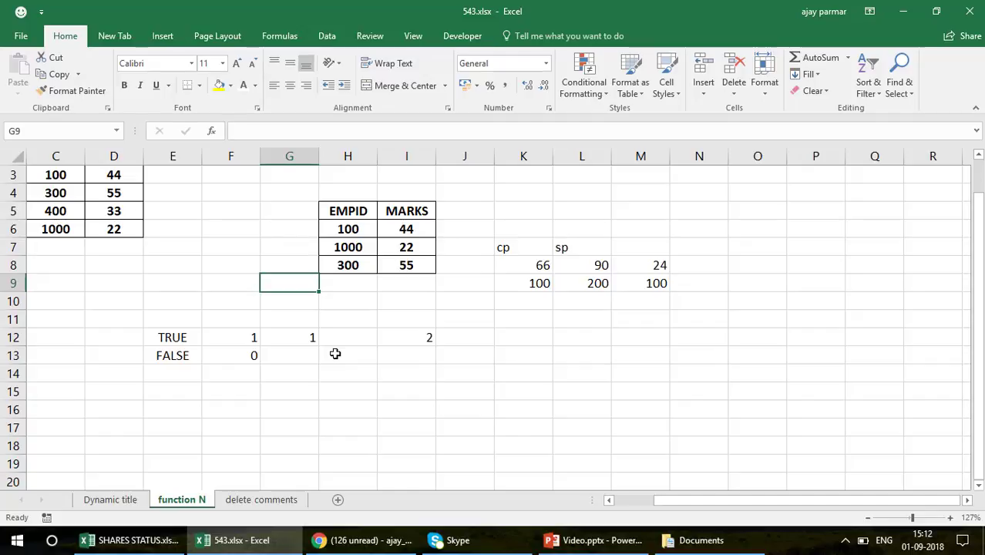
{"action": "left_click", "coordinate": [131, 289]}
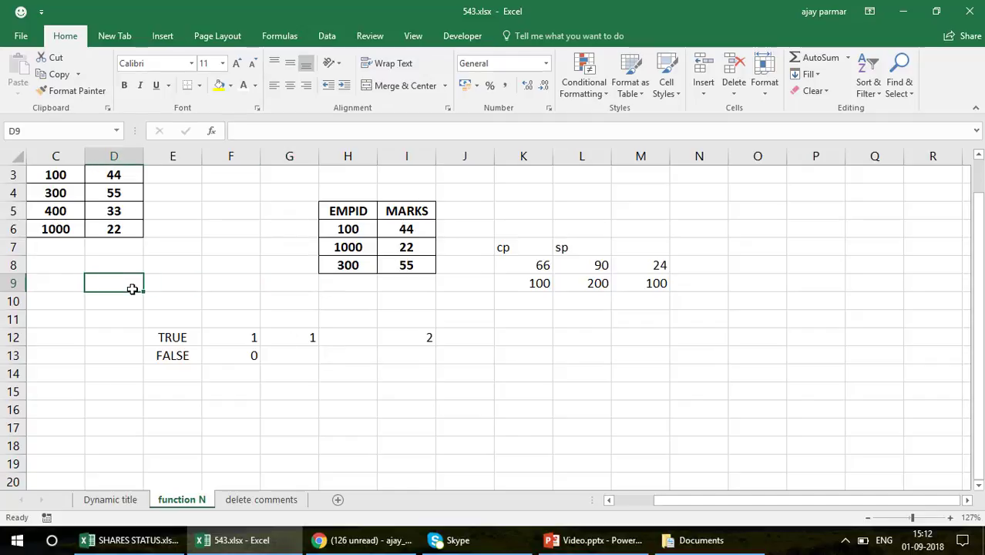
{"action": "left_click", "coordinate": [70, 176]}
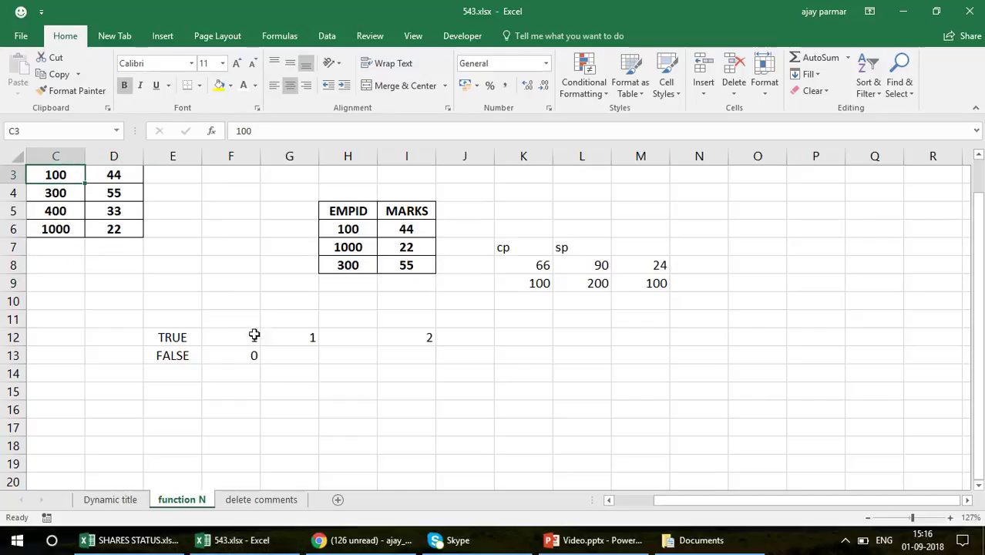
{"action": "left_click", "coordinate": [244, 339]}
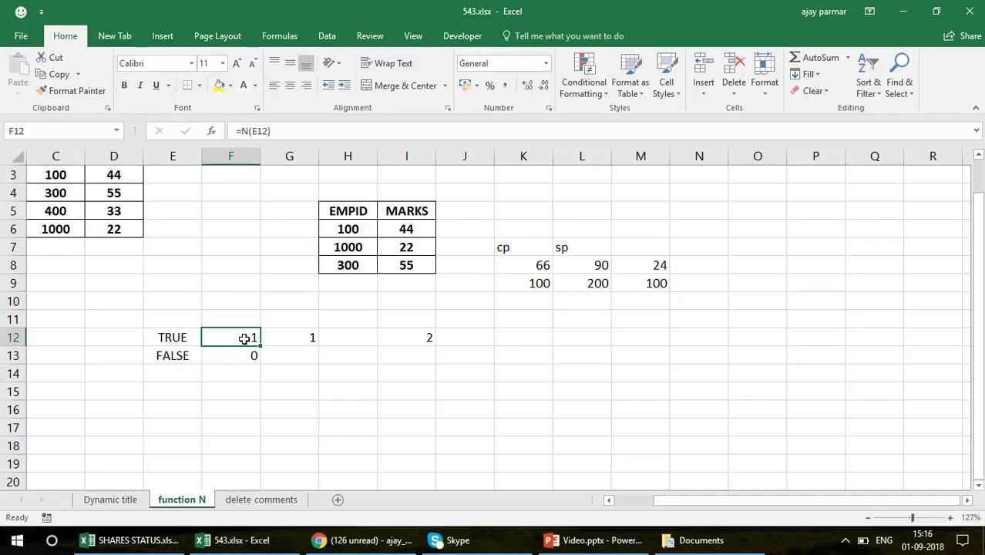
{"action": "left_click", "coordinate": [277, 399]}
{"action": "type", "text": "=N"}
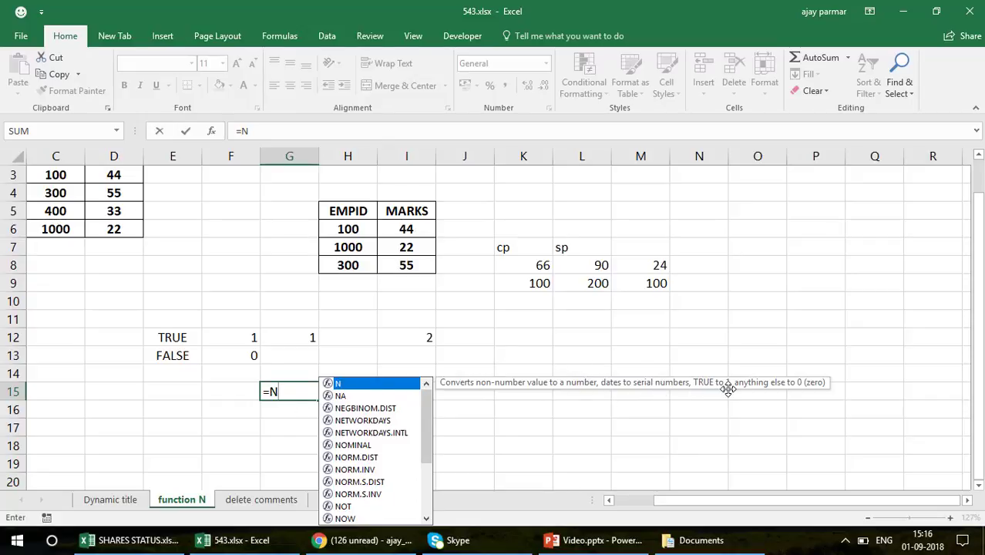
{"action": "key", "text": "BackSpace"}
{"action": "key", "text": "BackSpace"}
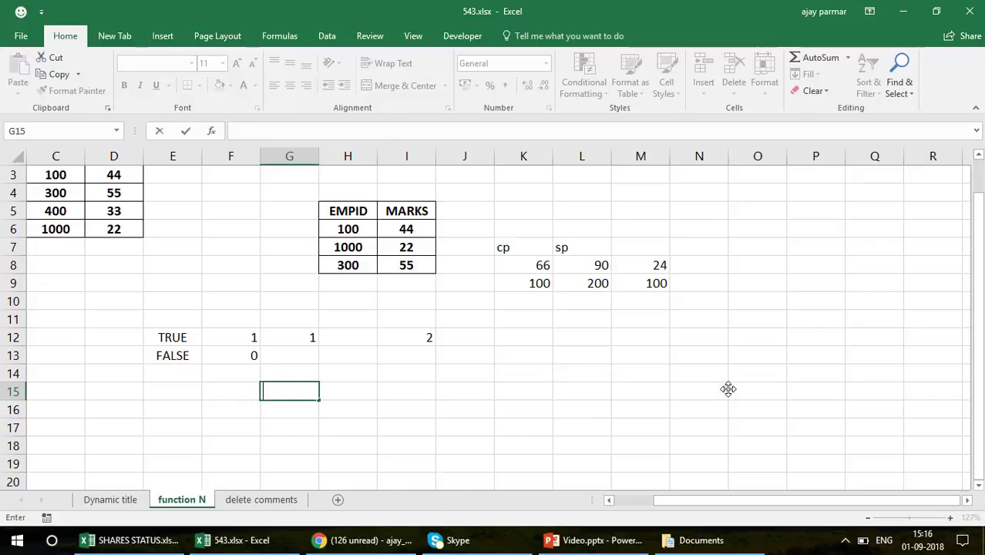
{"action": "left_click", "coordinate": [206, 406]}
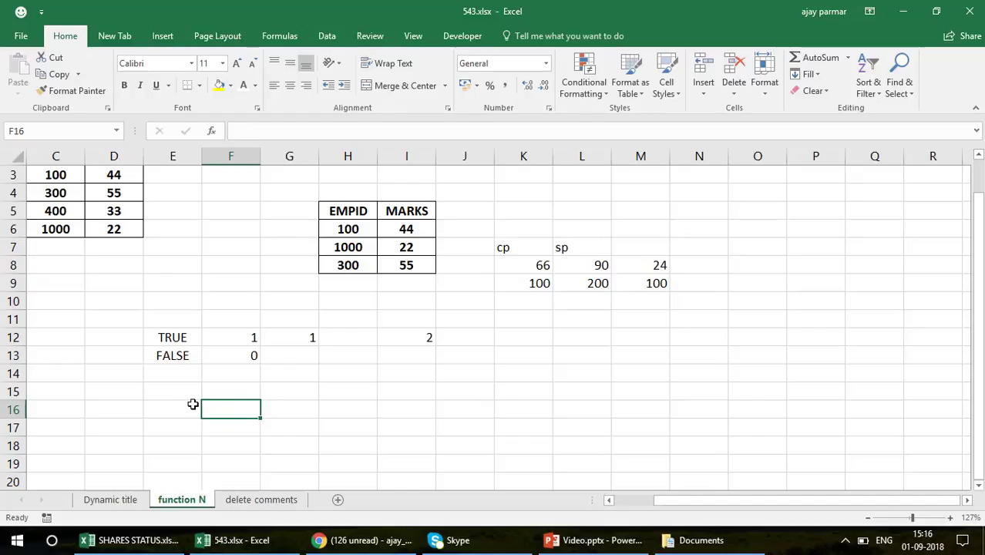
{"action": "left_click", "coordinate": [192, 404]}
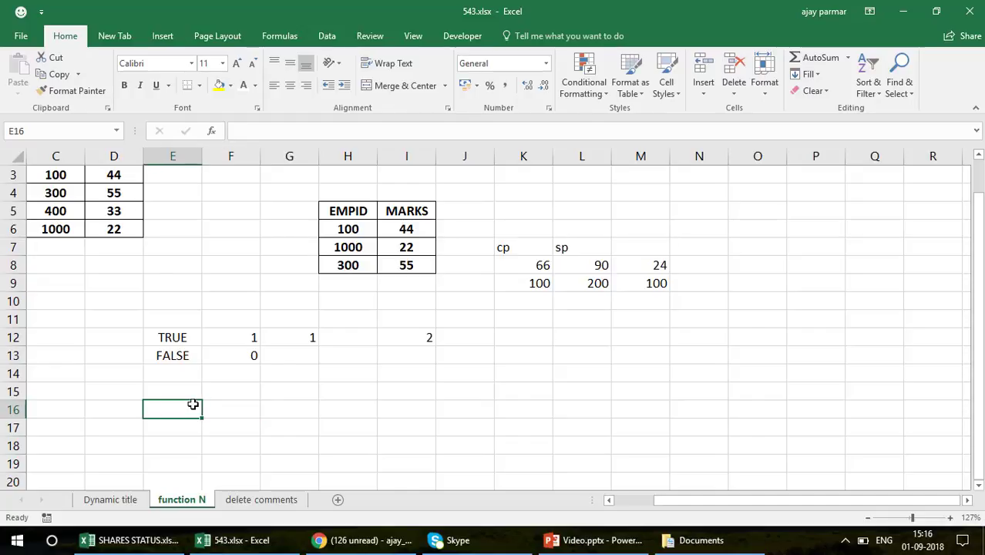
- Clear the old TRUE/FALSE example in E11:I13 and enter TRUE in cell E12
{"action": "left_click", "coordinate": [159, 316]}
{"action": "left_click", "coordinate": [409, 367], "text": "shift"}
{"action": "key", "text": "Delete"}
{"action": "left_click", "coordinate": [164, 338]}
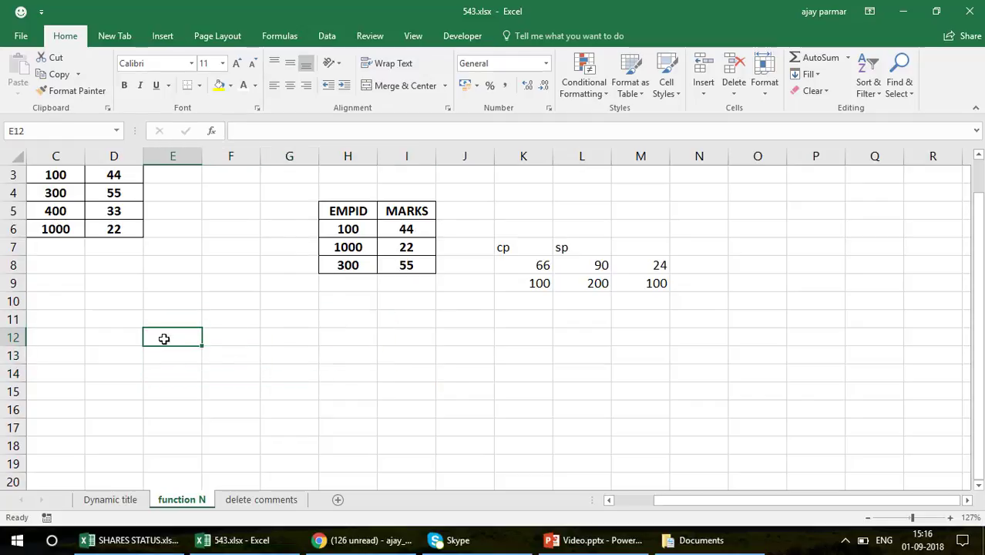
{"action": "type", "text": "TRUE"}
{"action": "key", "text": "Return"}
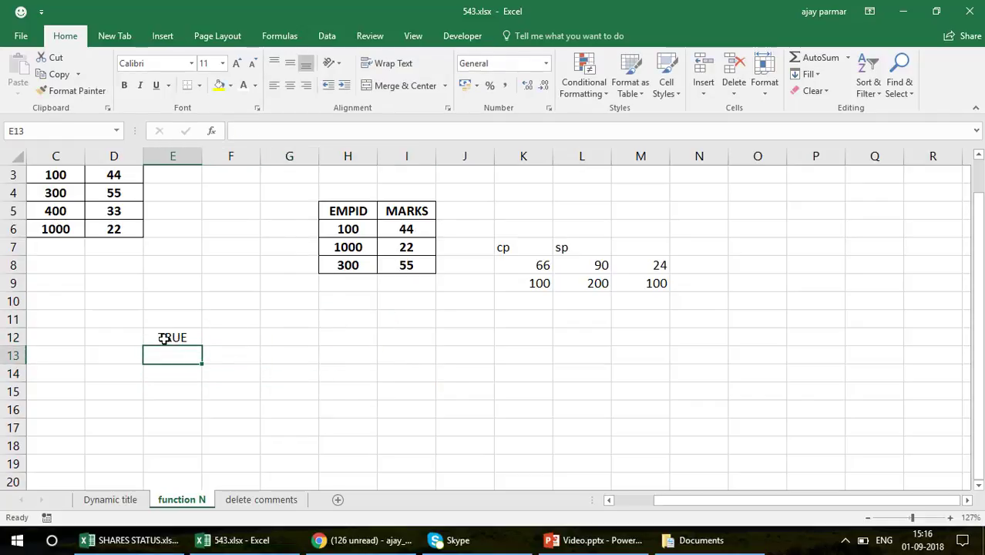
{"action": "left_click", "coordinate": [179, 339]}
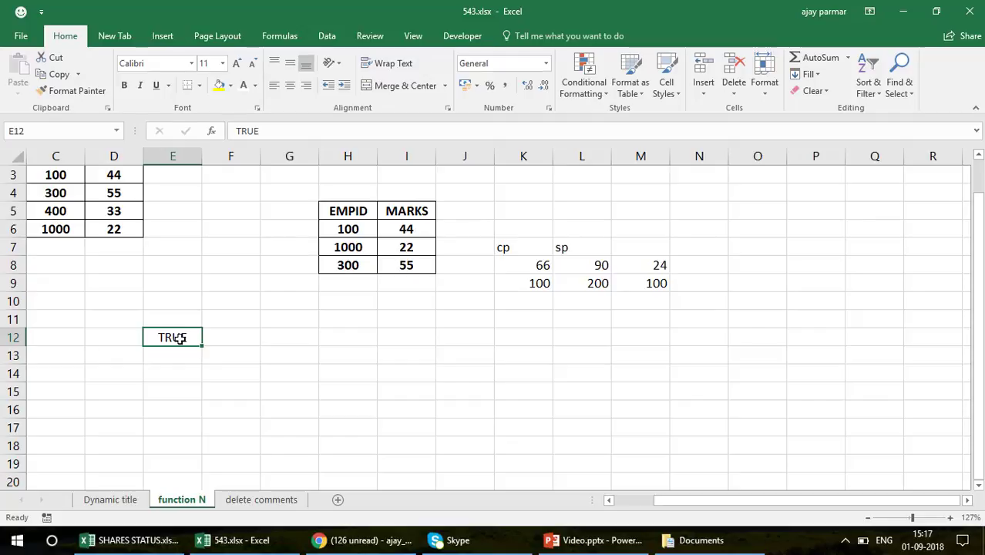
- Add the TRUE cell to itself in cell G12 with the formula =E12+E12
{"action": "left_click", "coordinate": [262, 335]}
{"action": "left_click", "coordinate": [181, 335]}
{"action": "left_click", "coordinate": [300, 333]}
{"action": "type", "text": "="}
{"action": "key", "text": "Left"}
{"action": "key", "text": "Left"}
{"action": "type", "text": "+"}
{"action": "key", "text": "Left"}
{"action": "key", "text": "Left"}
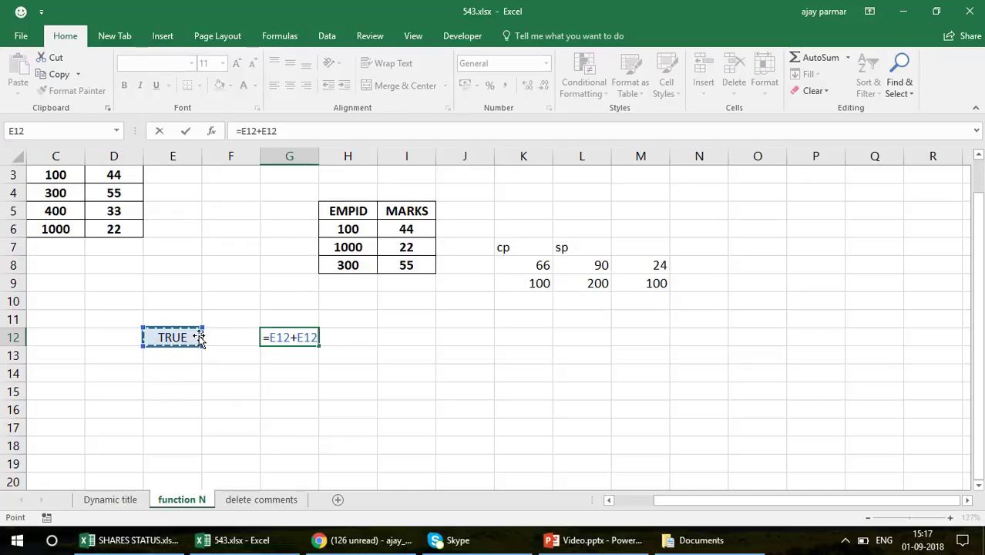
{"action": "key", "text": "Return"}
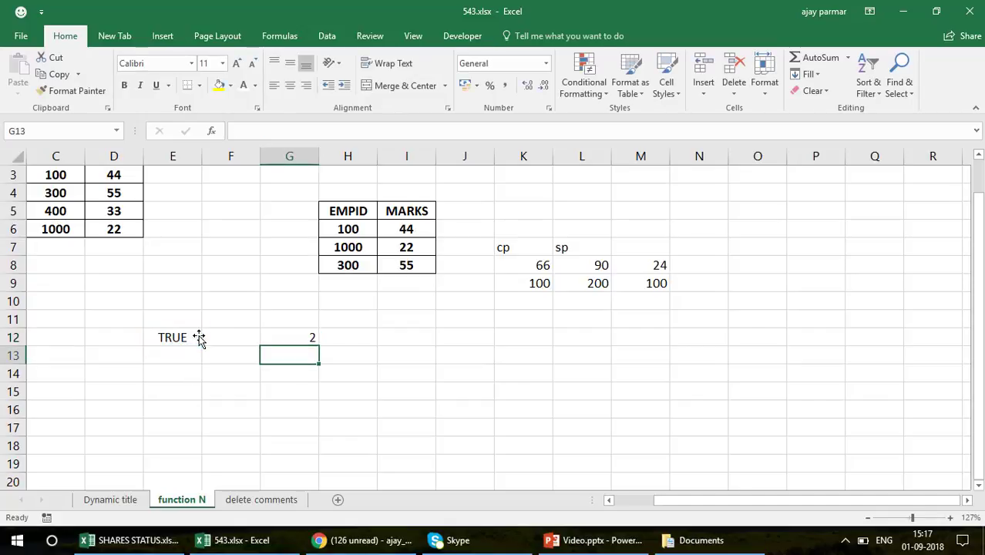
{"action": "left_click", "coordinate": [308, 339]}
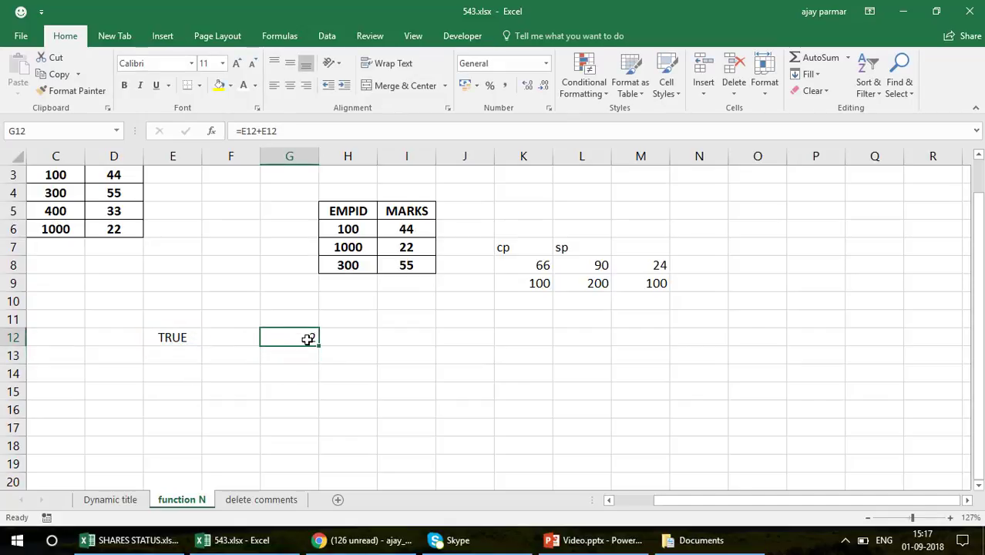
- Enter FALSE in cell E14
{"action": "left_click", "coordinate": [268, 370]}
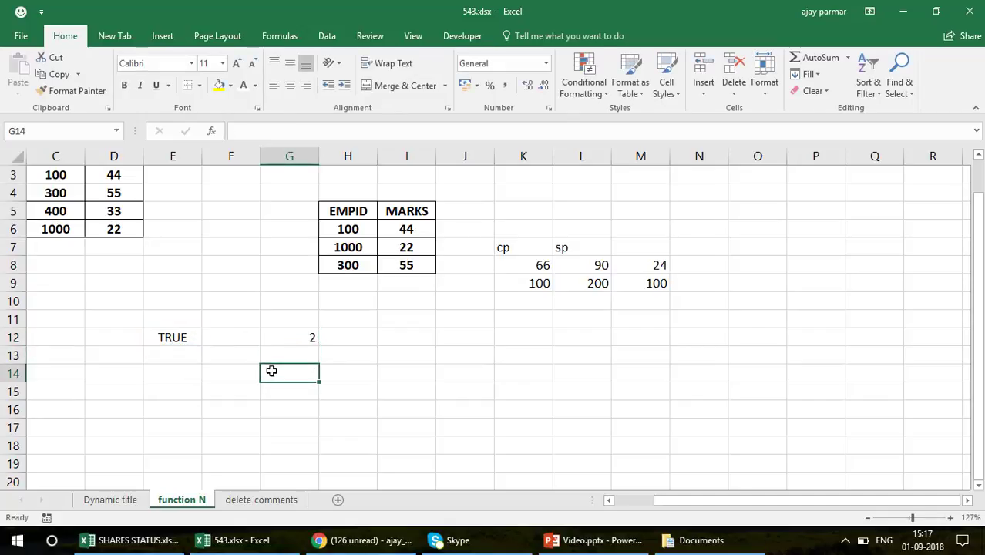
{"action": "left_click", "coordinate": [175, 375]}
{"action": "type", "text": "FLAS"}
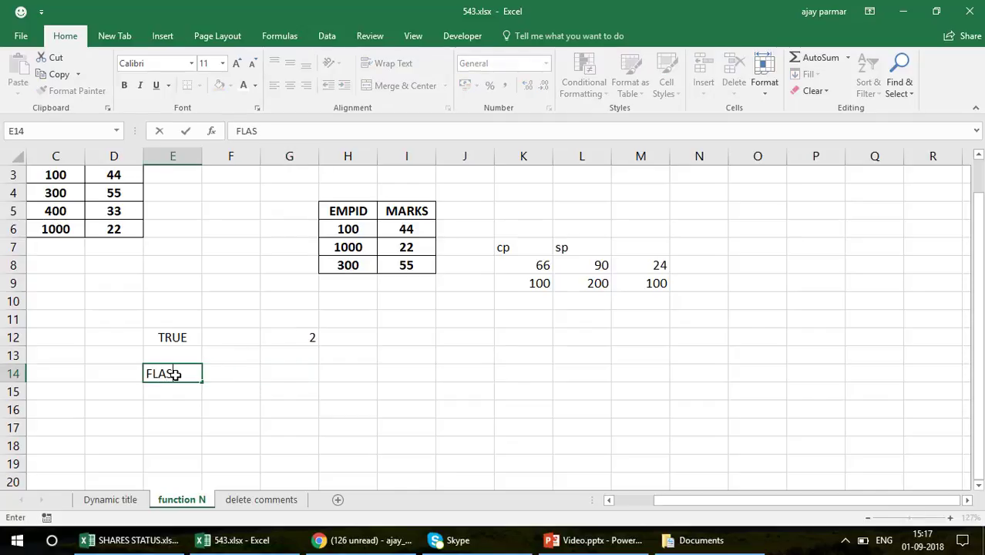
{"action": "key", "text": "BackSpace"}
{"action": "key", "text": "BackSpace"}
{"action": "type", "text": "ALSE"}
{"action": "key", "text": "Return"}
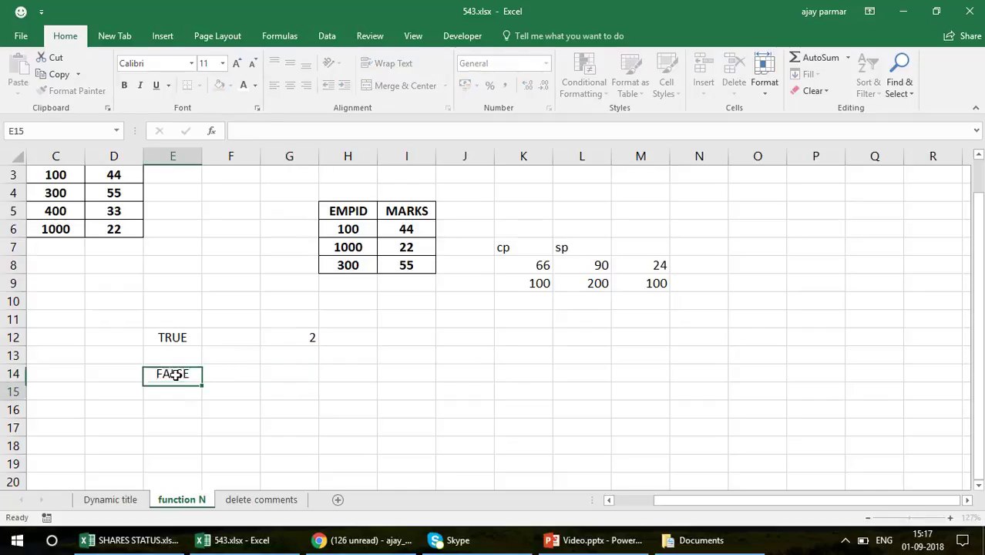
- Add the FALSE and TRUE cells in cell G14 with the formula =E14+E12
{"action": "key", "text": "Up"}
{"action": "key", "text": "Right"}
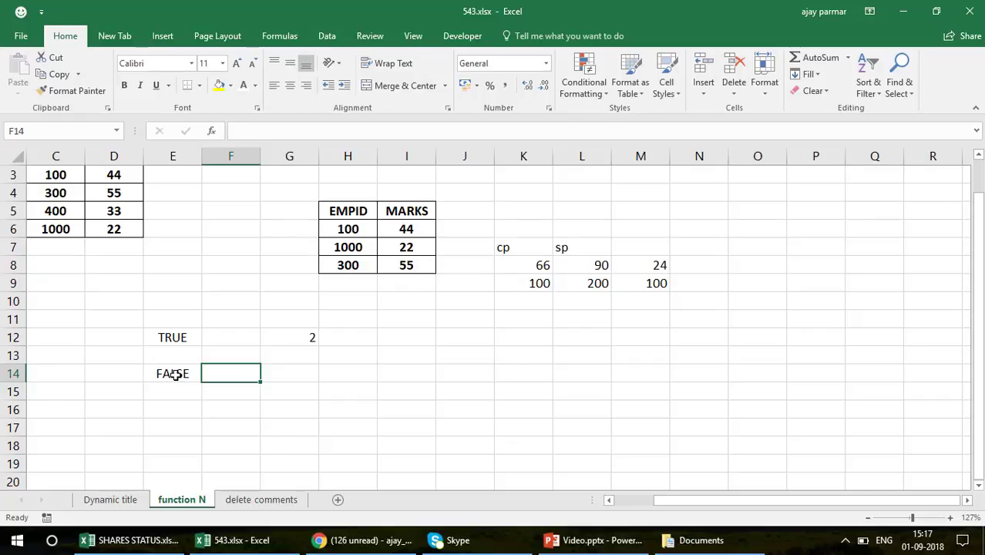
{"action": "key", "text": "Right"}
{"action": "key", "text": "Left"}
{"action": "key", "text": "Left"}
{"action": "key", "text": "Left"}
{"action": "key", "text": "Right"}
{"action": "key", "text": "Right"}
{"action": "key", "text": "Right"}
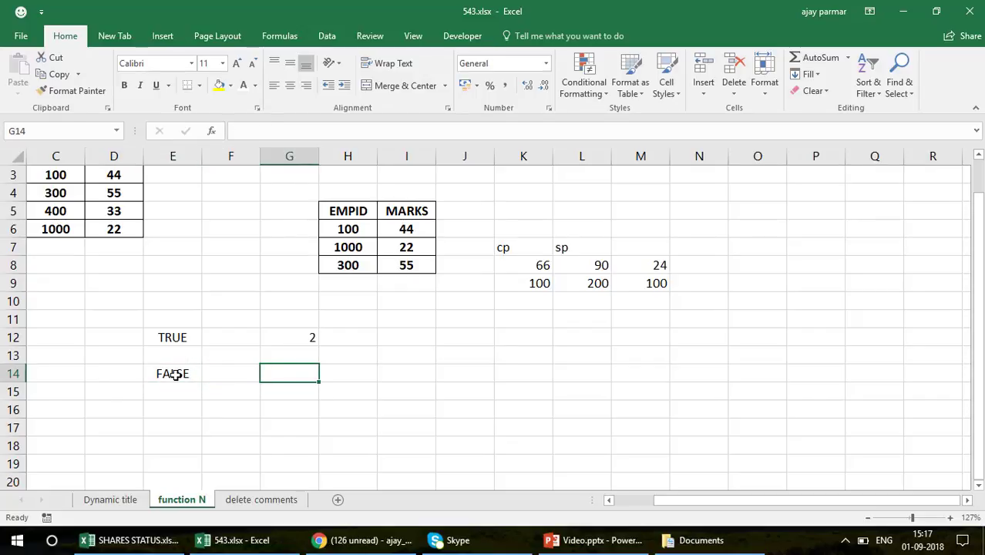
{"action": "type", "text": "="}
{"action": "key", "text": "Left"}
{"action": "key", "text": "Left"}
{"action": "type", "text": "+"}
{"action": "key", "text": "Up"}
{"action": "key", "text": "Up"}
{"action": "key", "text": "Left"}
{"action": "key", "text": "Left"}
{"action": "key", "text": "Return"}
{"action": "key", "text": "Up"}
{"action": "left_click", "coordinate": [177, 375]}
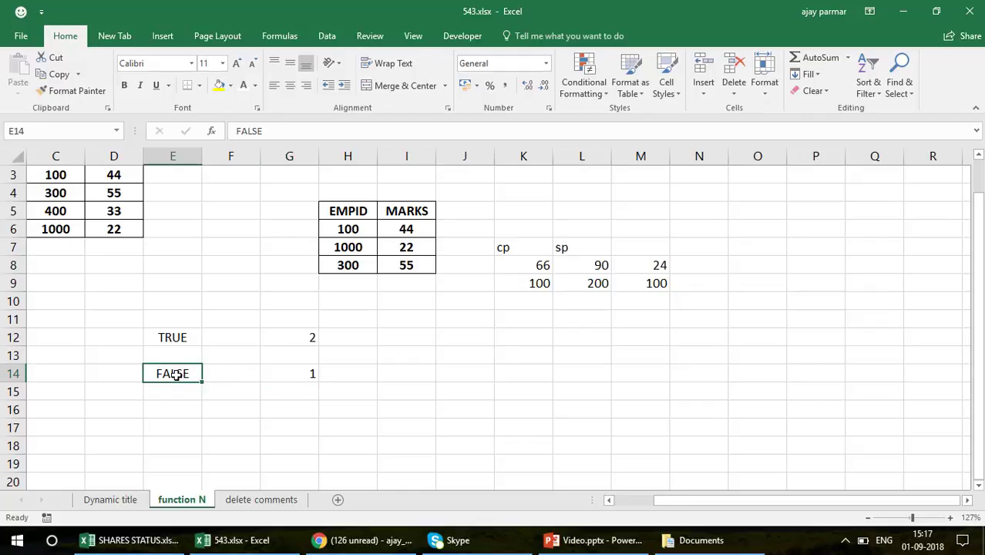
- Convert the TRUE value to a number in cell I12 with the formula =N(E12)
{"action": "left_click", "coordinate": [125, 389]}
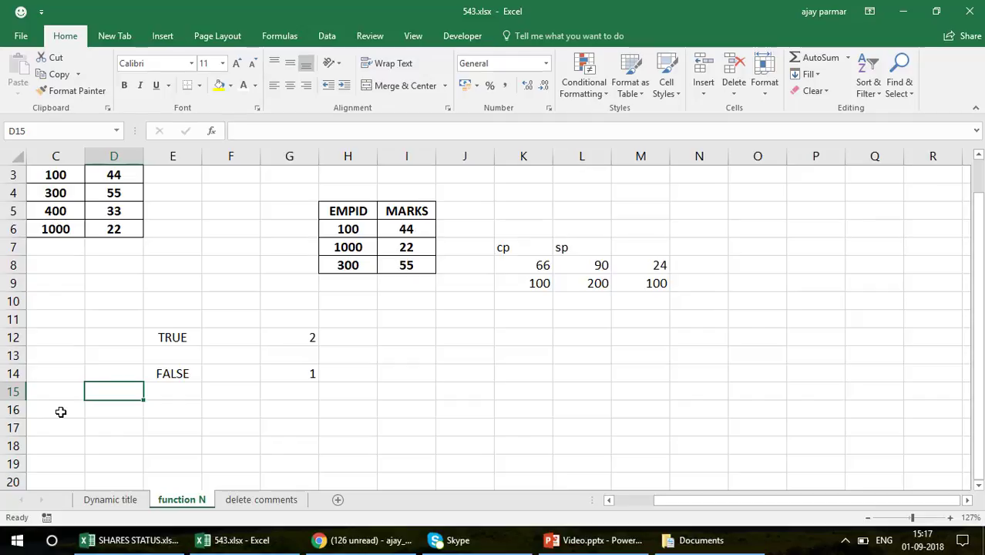
{"action": "left_click", "coordinate": [415, 343]}
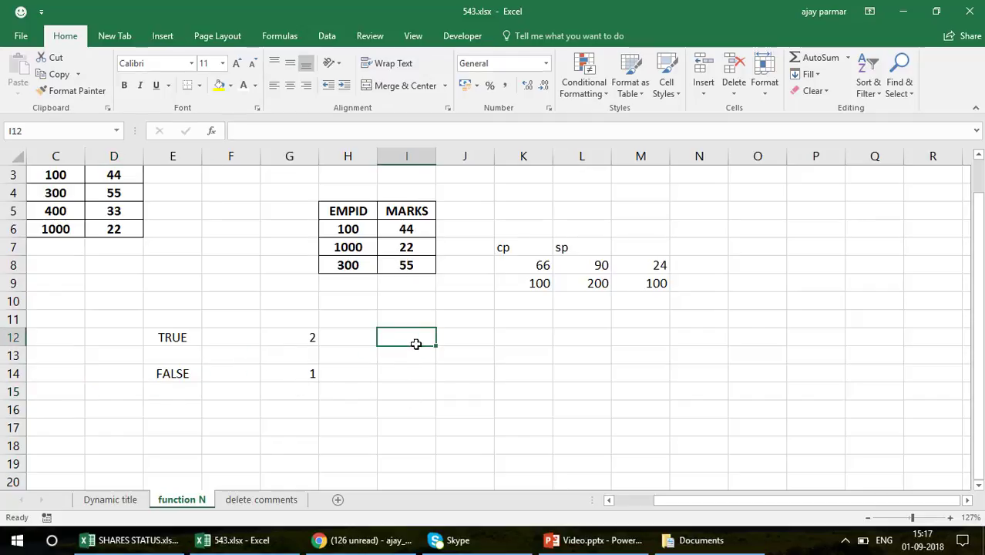
{"action": "type", "text": "=N("}
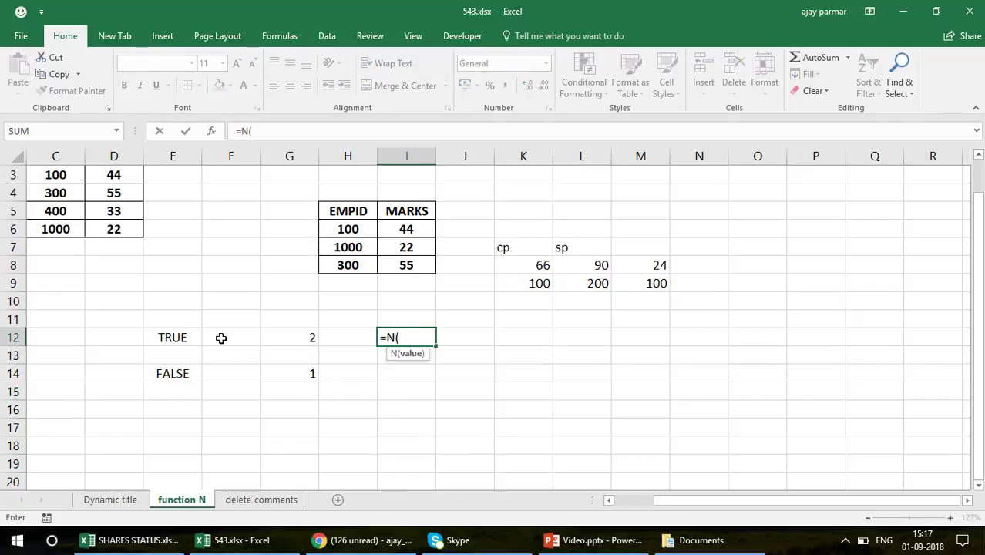
{"action": "left_click", "coordinate": [163, 340]}
{"action": "key", "text": "Return"}
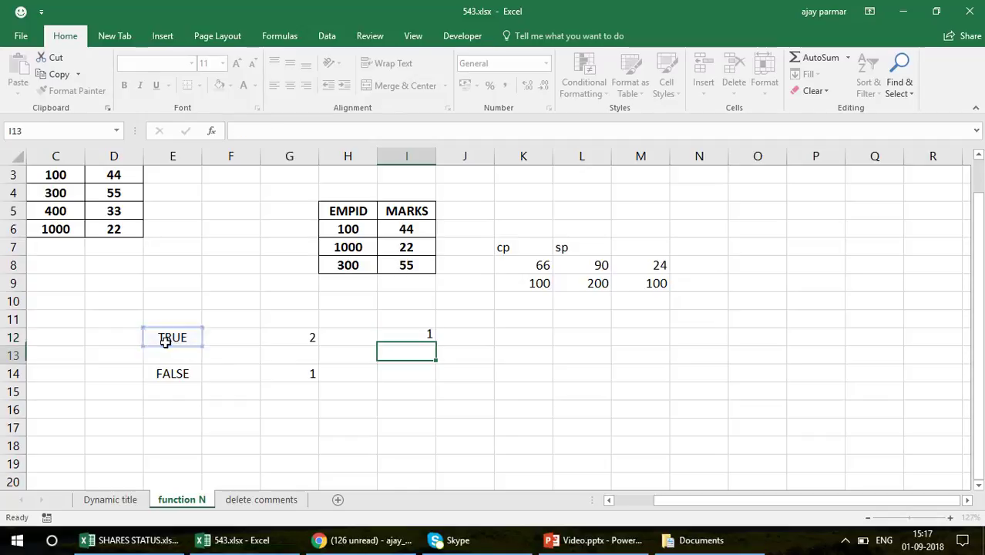
- Convert the FALSE value to a number in cell I14 with the formula =N(E14)
{"action": "key", "text": "Down"}
{"action": "type", "text": "=N"}
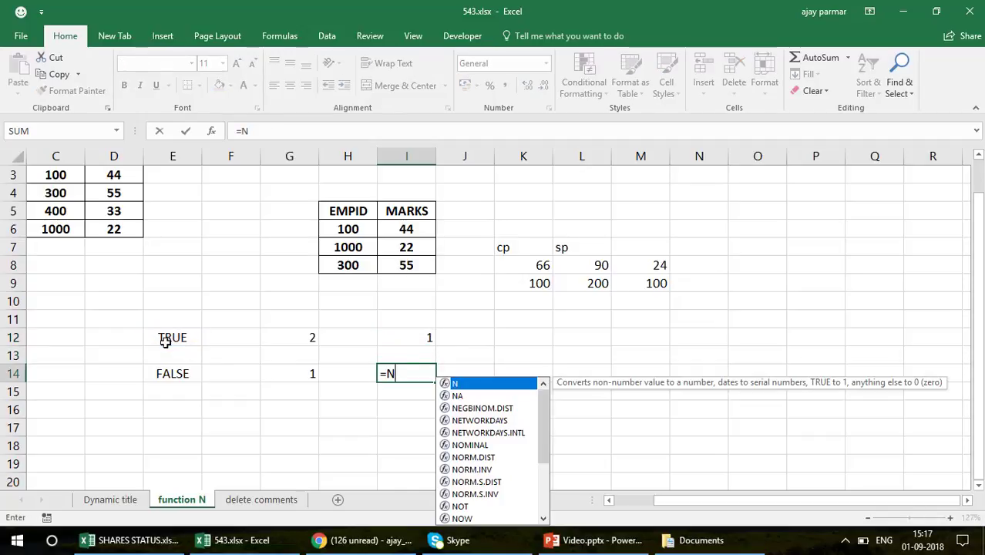
{"action": "type", "text": "("}
{"action": "key", "text": "Left"}
{"action": "key", "text": "Left"}
{"action": "key", "text": "Left"}
{"action": "key", "text": "Left"}
{"action": "type", "text": ")"}
{"action": "key", "text": "Return"}
- Apply the N function to the numeric value in C5 by entering the formula =N(C5) in cell I15
{"action": "type", "text": "=N("}
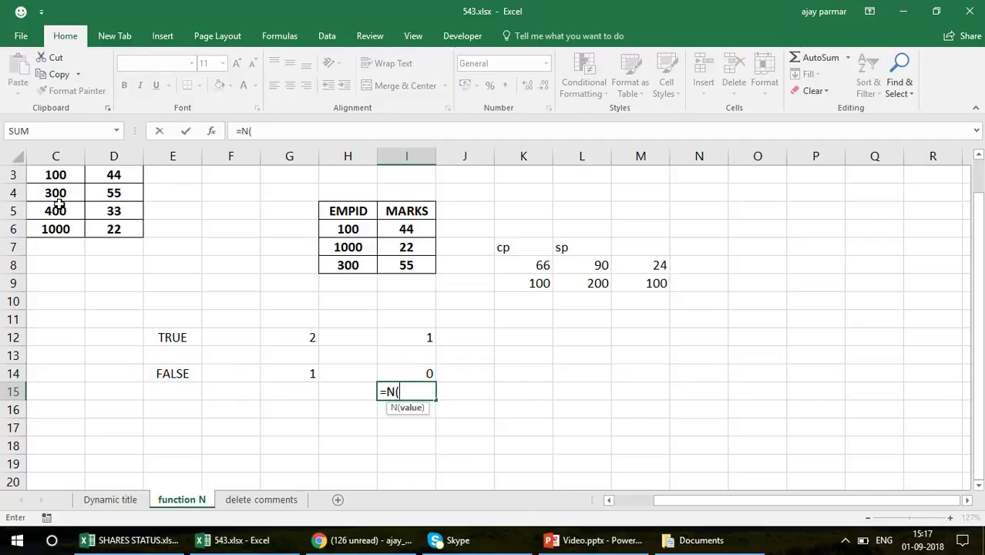
{"action": "left_click", "coordinate": [59, 204]}
{"action": "type", "text": ")"}
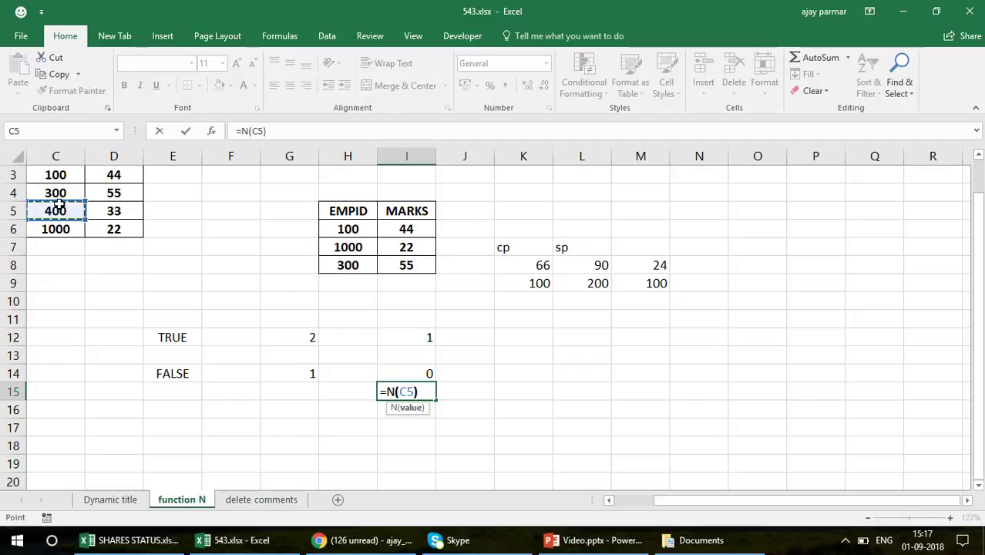
{"action": "key", "text": "Return"}
{"action": "key", "text": "Up"}
{"action": "key", "text": "Up"}
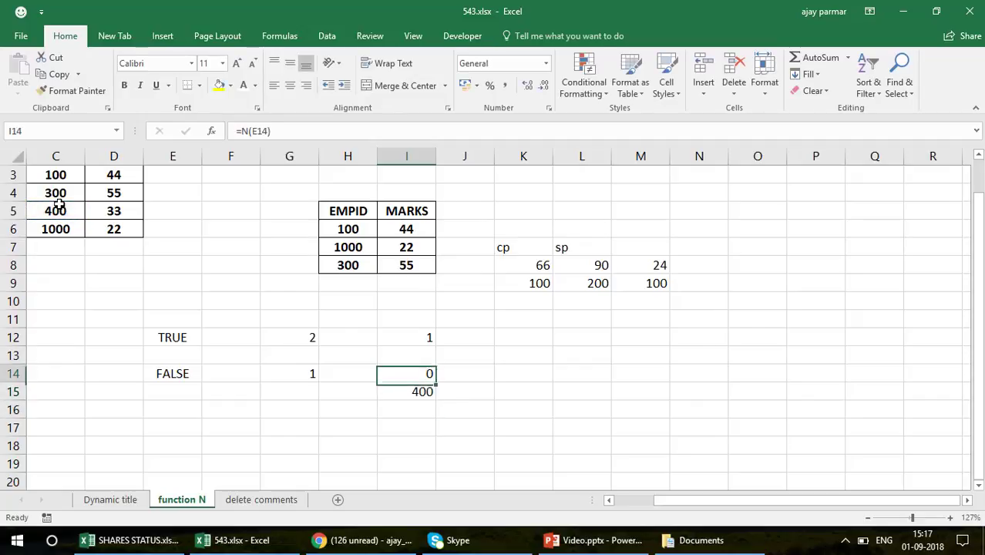
{"action": "left_click", "coordinate": [414, 391]}
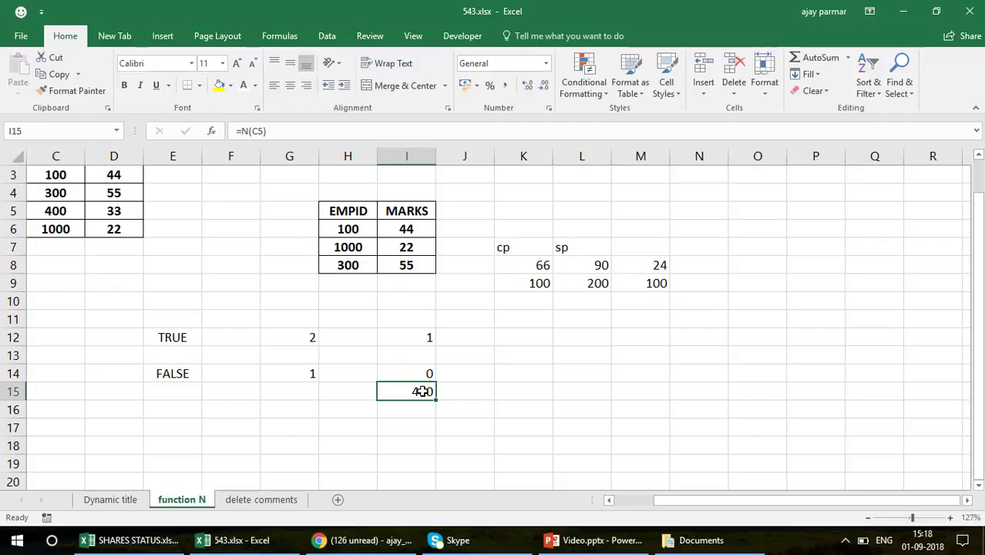
- Compare the N formulas in cells I12 and I14 with their TRUE and FALSE source cells E12 and E14
{"action": "left_click", "coordinate": [409, 337]}
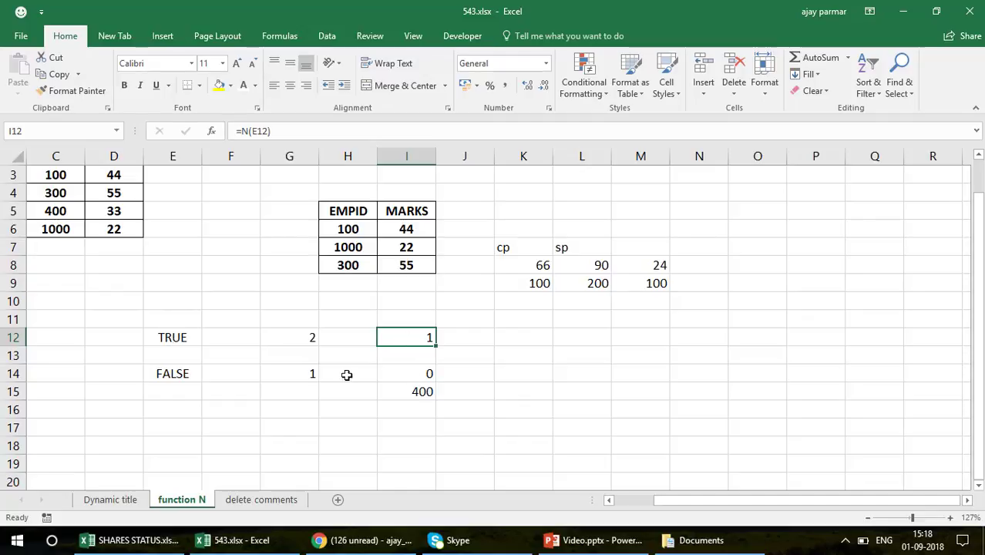
{"action": "left_click", "coordinate": [429, 376]}
{"action": "left_click", "coordinate": [179, 373]}
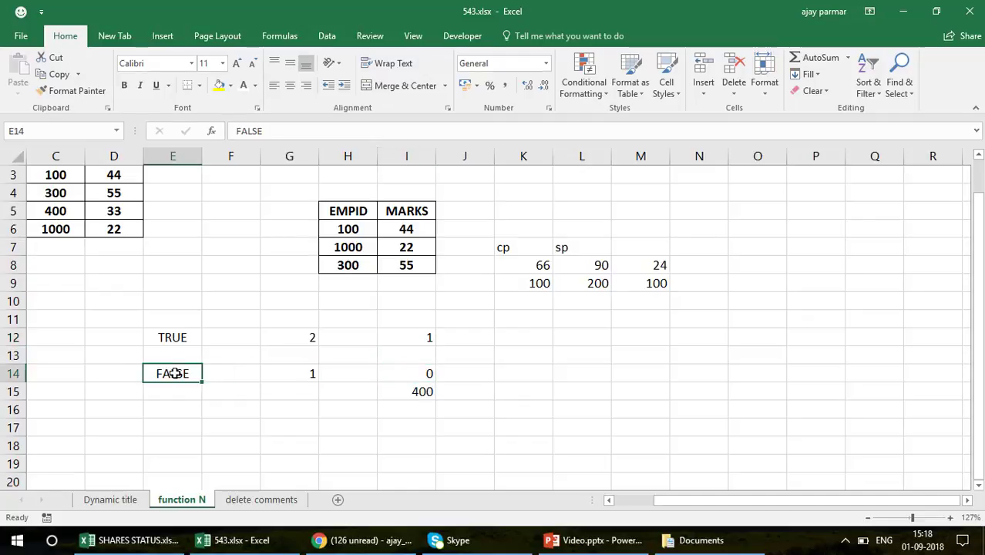
{"action": "left_click", "coordinate": [412, 378]}
{"action": "left_click", "coordinate": [161, 341]}
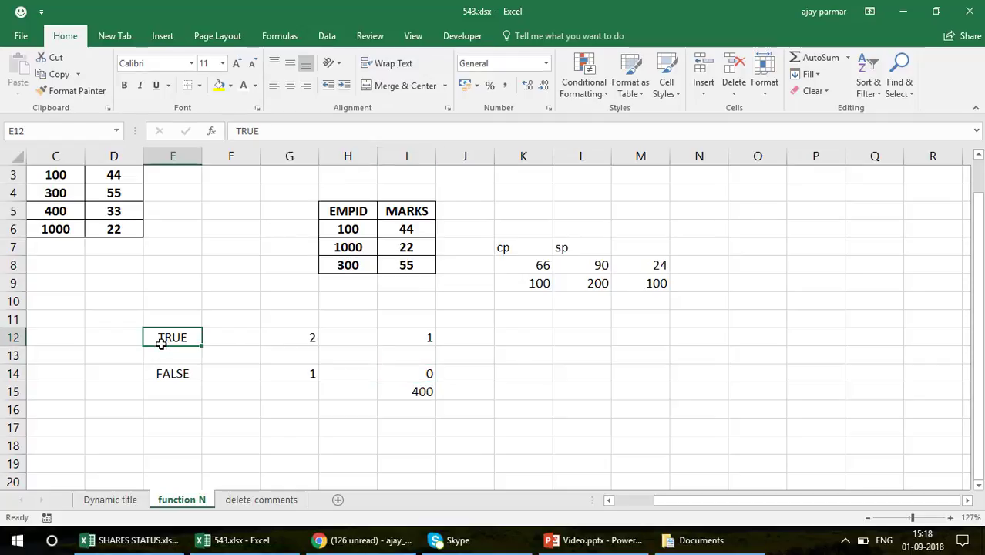
{"action": "left_click", "coordinate": [177, 373]}
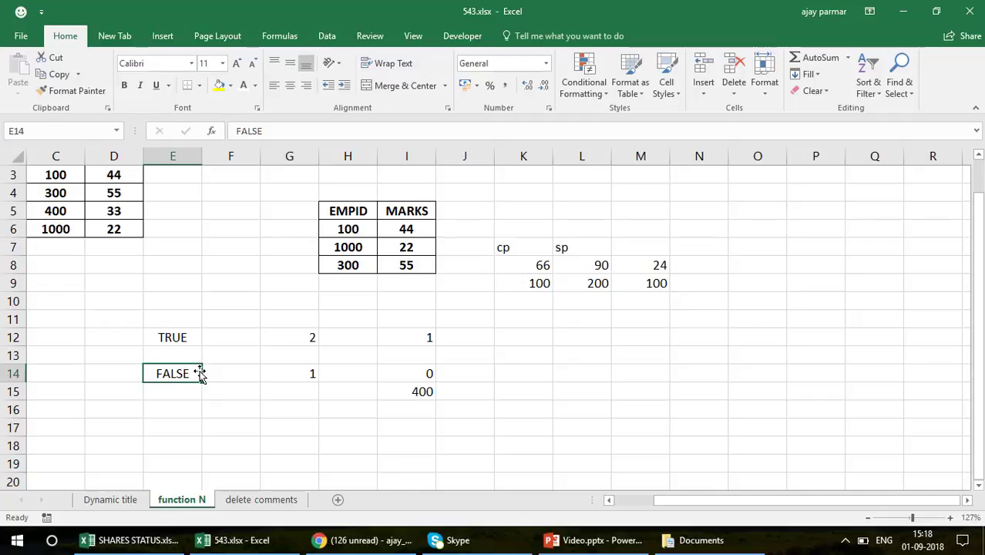
{"action": "left_click", "coordinate": [413, 340]}
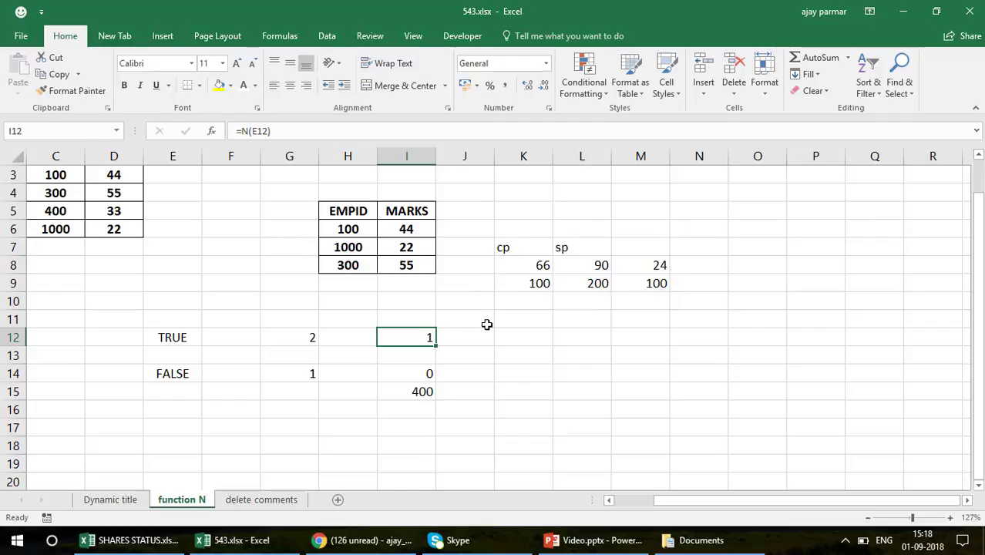
- Trace the VLOOKUP formula in I6 to its employee ID in H6 and the source table in C2:D6
{"action": "left_click", "coordinate": [396, 229]}
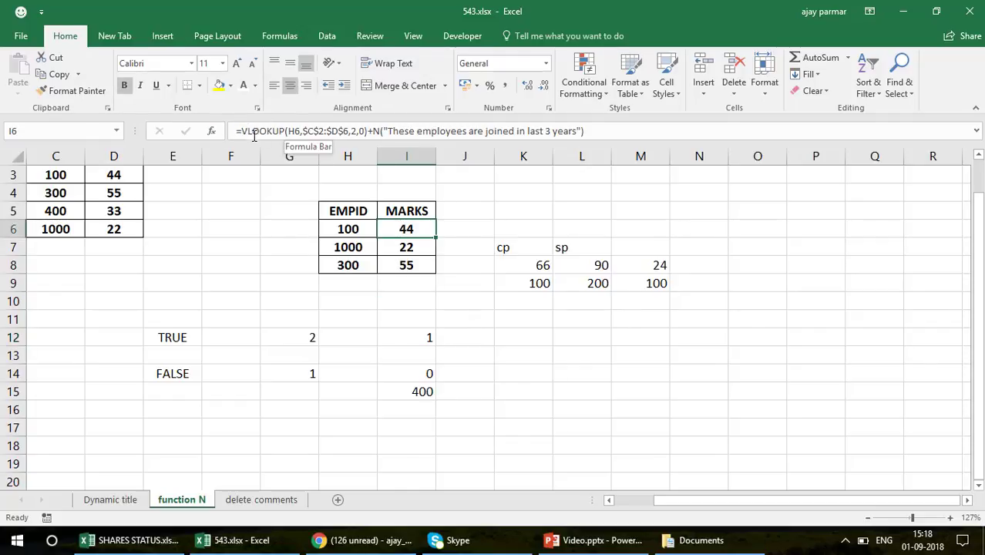
{"action": "left_click", "coordinate": [342, 229]}
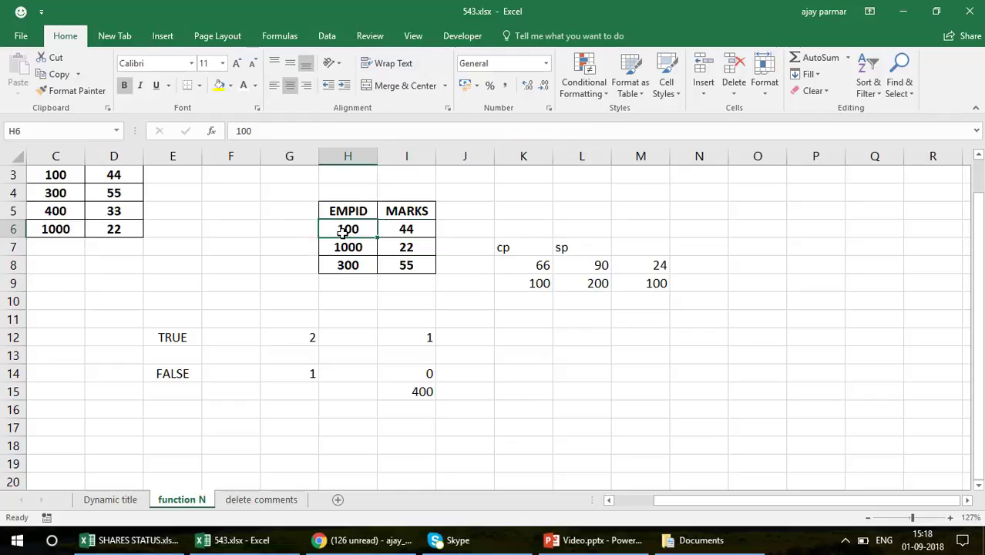
{"action": "double_click", "coordinate": [63, 176]}
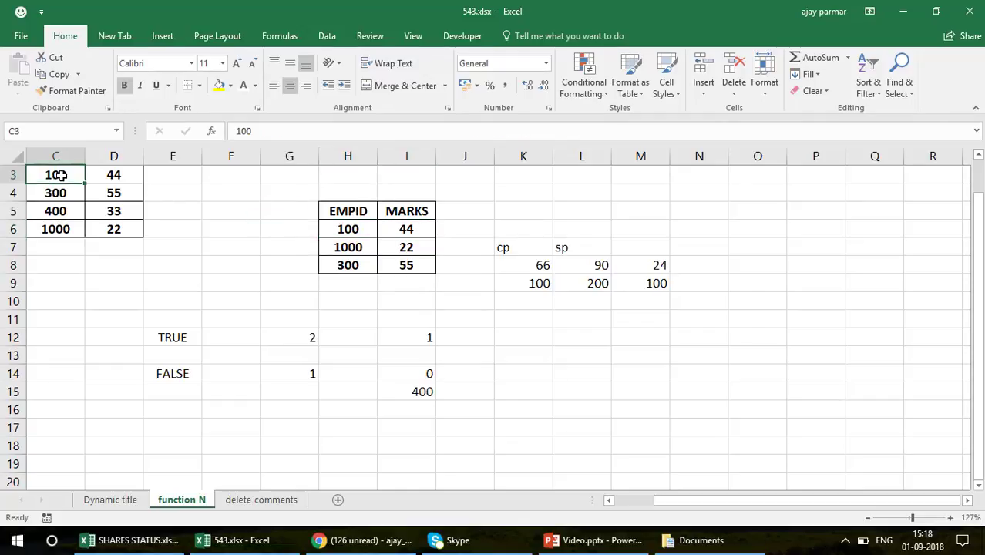
{"action": "double_click", "coordinate": [62, 176]}
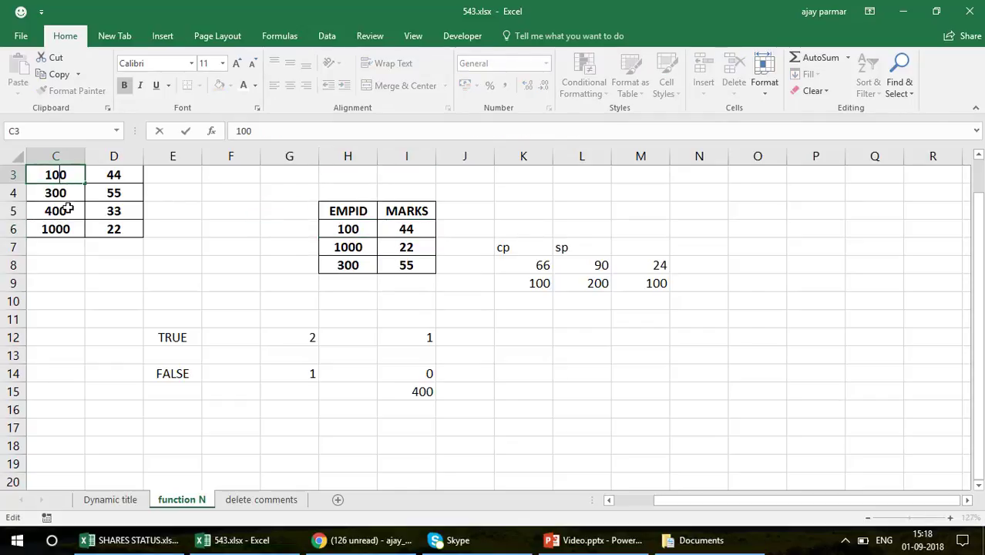
{"action": "left_click", "coordinate": [66, 213]}
{"action": "key", "text": "Up"}
{"action": "key", "text": "Up"}
{"action": "key", "text": "Up"}
{"action": "key", "text": "Up"}
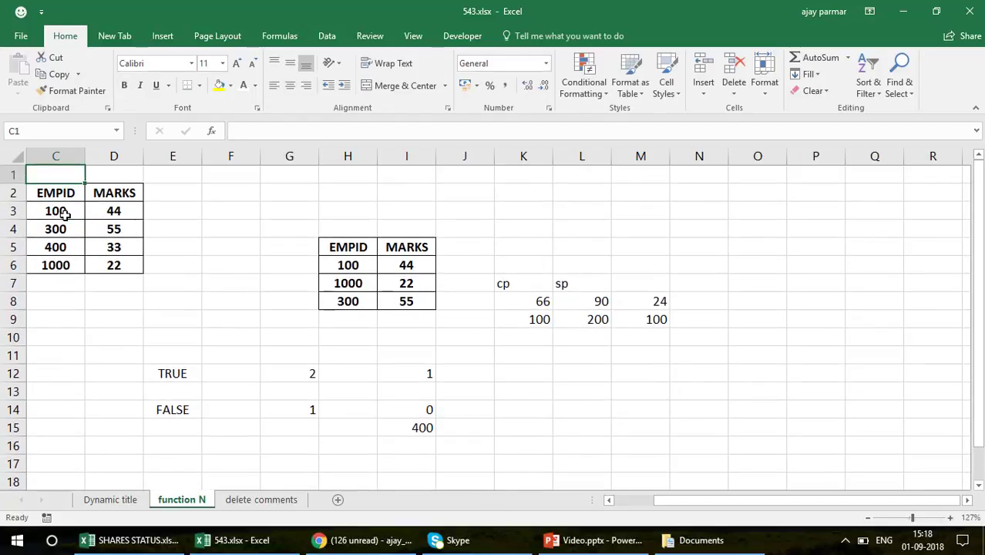
- Examine the text note held in the N function at the end of the MARKS column's VLOOKUP formulas
{"action": "left_click", "coordinate": [423, 265]}
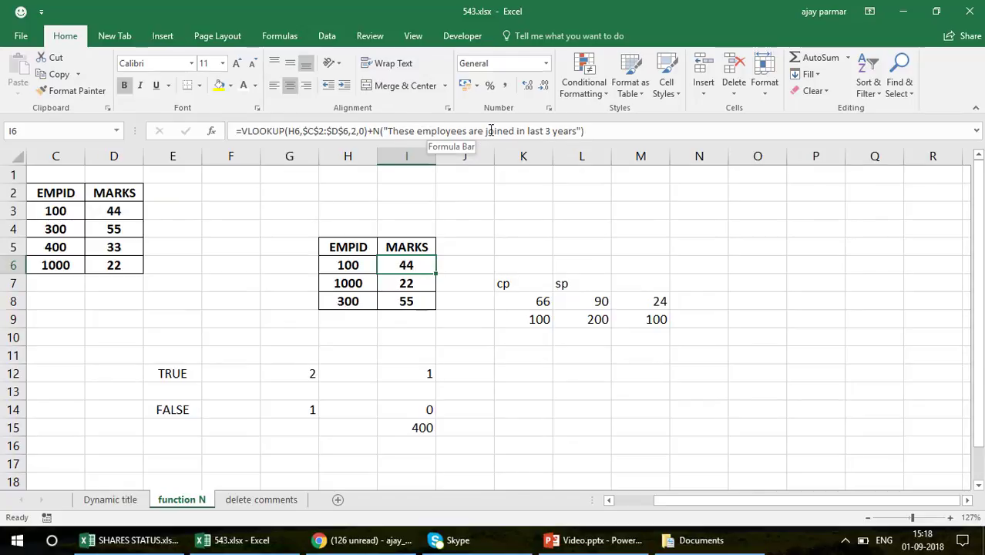
{"action": "key", "text": "Down"}
{"action": "key", "text": "Down"}
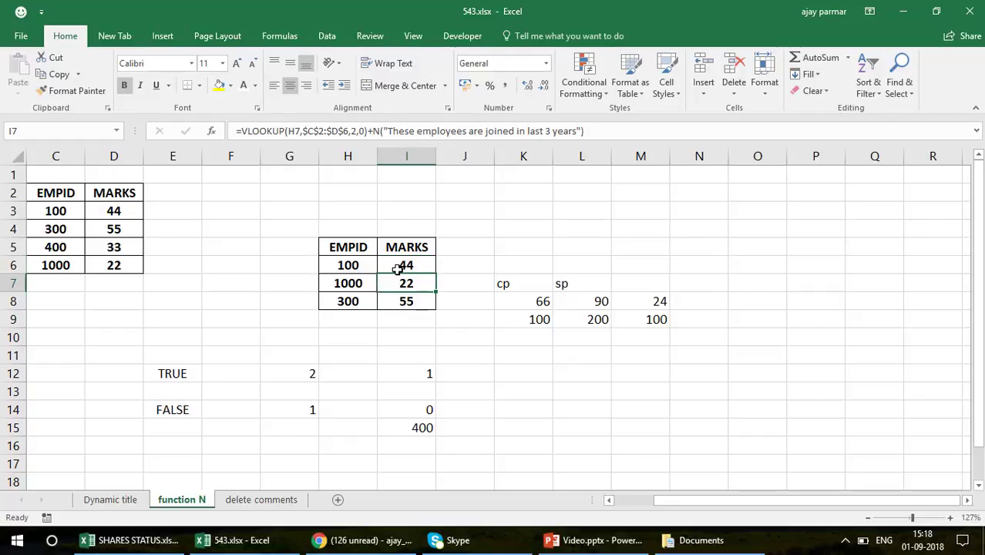
{"action": "key", "text": "Up"}
{"action": "key", "text": "Up"}
{"action": "key", "text": "Up"}
{"action": "key", "text": "Down"}
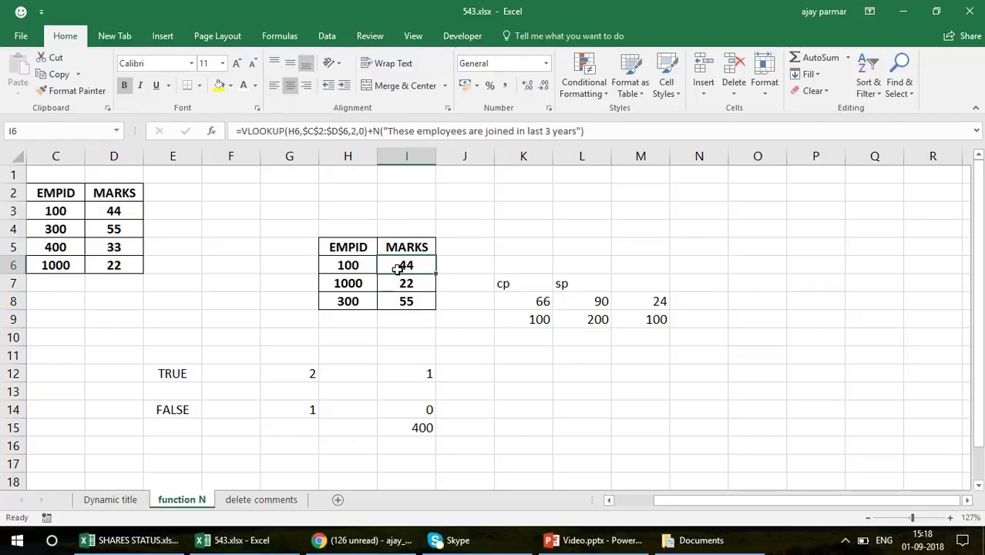
- Remove the +N("These employees are joined in last 3 years") part from the formula in cell I6, leaving only the VLOOKUP
{"action": "left_click", "coordinate": [367, 131]}
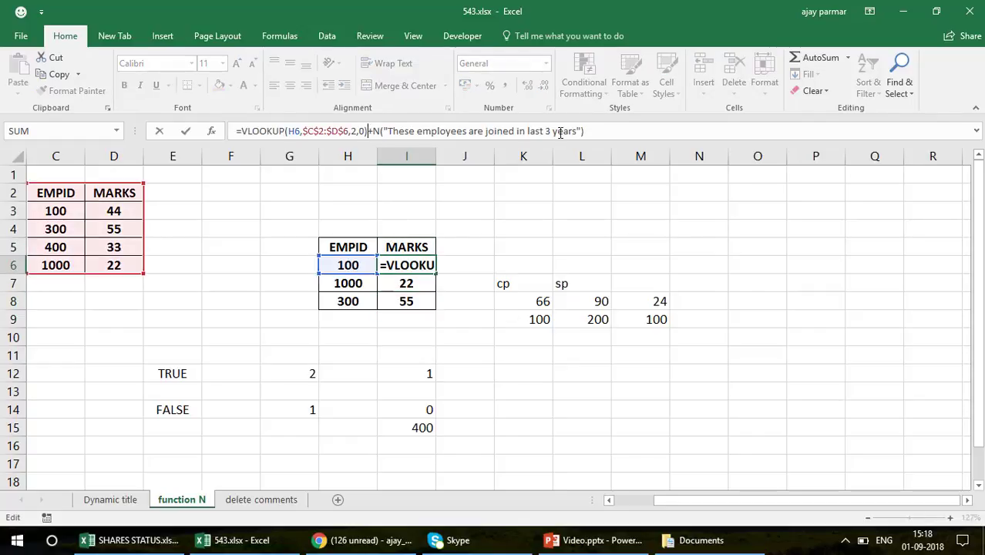
{"action": "left_click", "coordinate": [612, 132], "text": "shift"}
{"action": "key", "text": "BackSpace"}
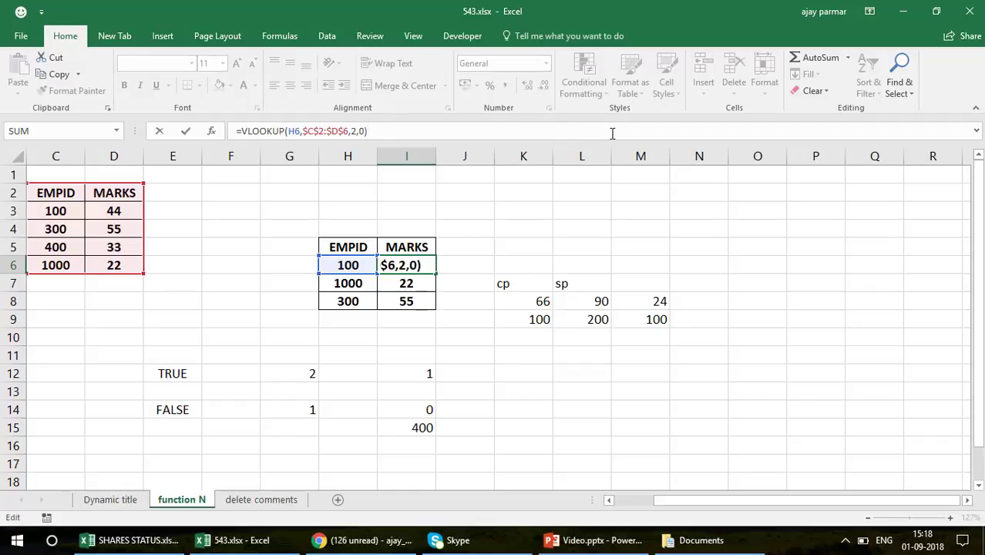
{"action": "key", "text": "Return"}
- Clear the MARKS formulas in cells I7:I8
{"action": "key", "text": "shift+Down"}
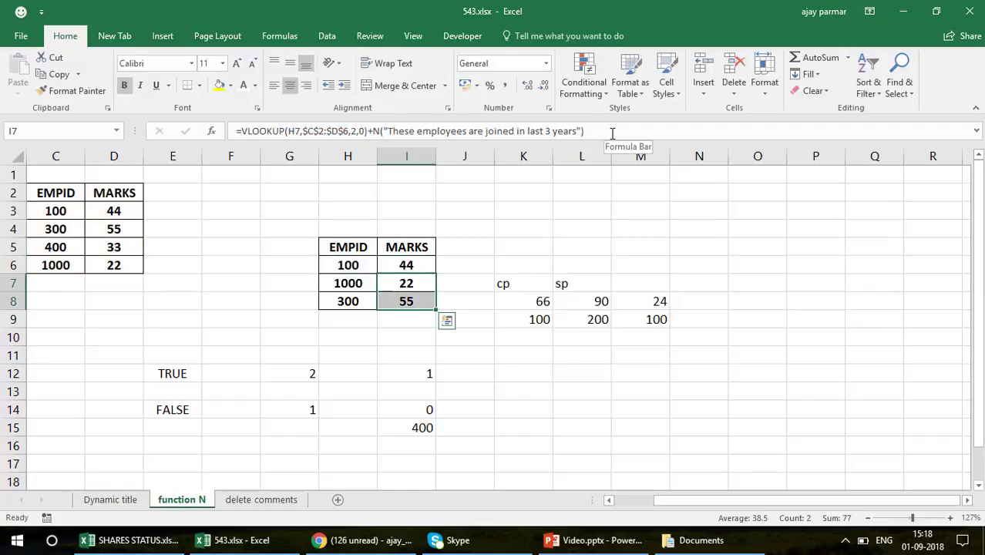
{"action": "key", "text": "Delete"}
{"action": "key", "text": "Up"}
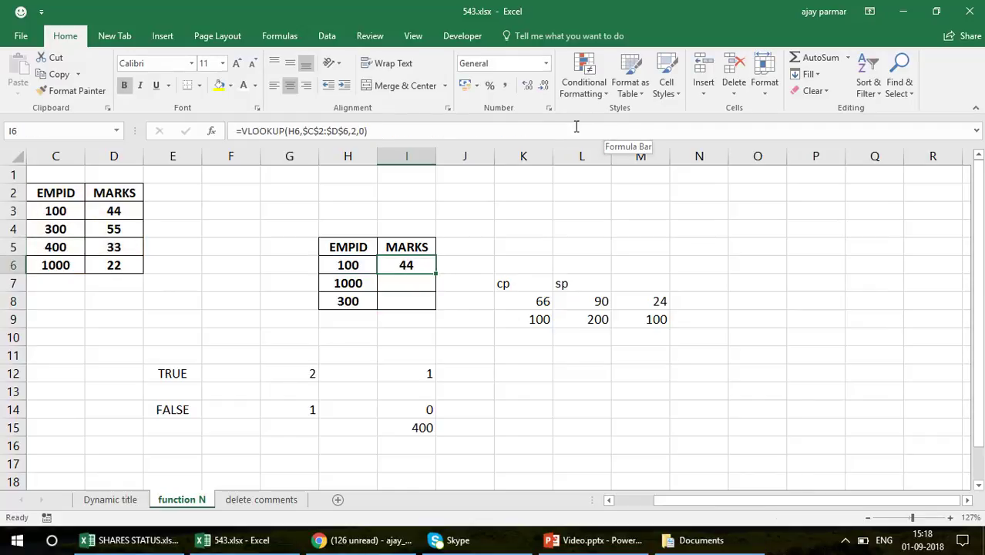
{"action": "left_click", "coordinate": [260, 131]}
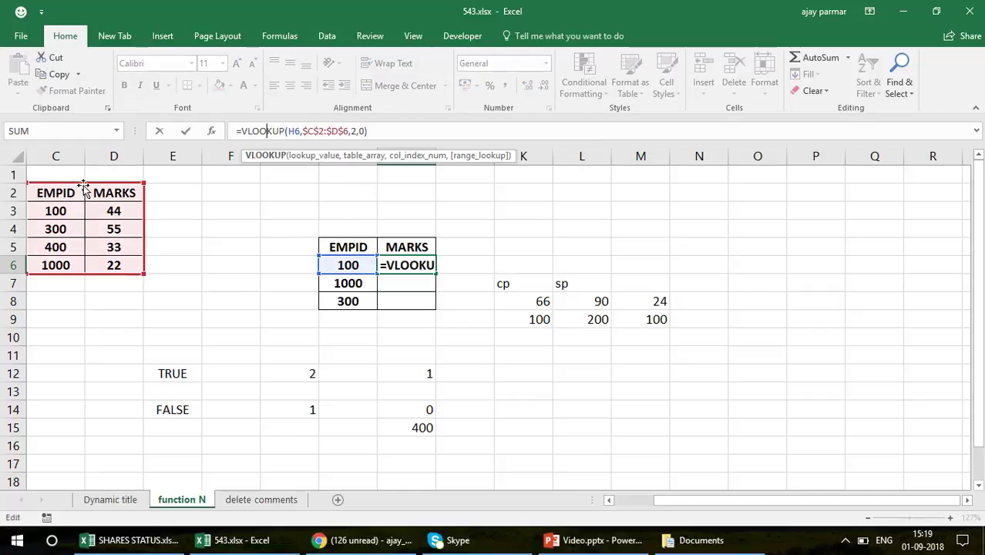
{"action": "left_click", "coordinate": [404, 131]}
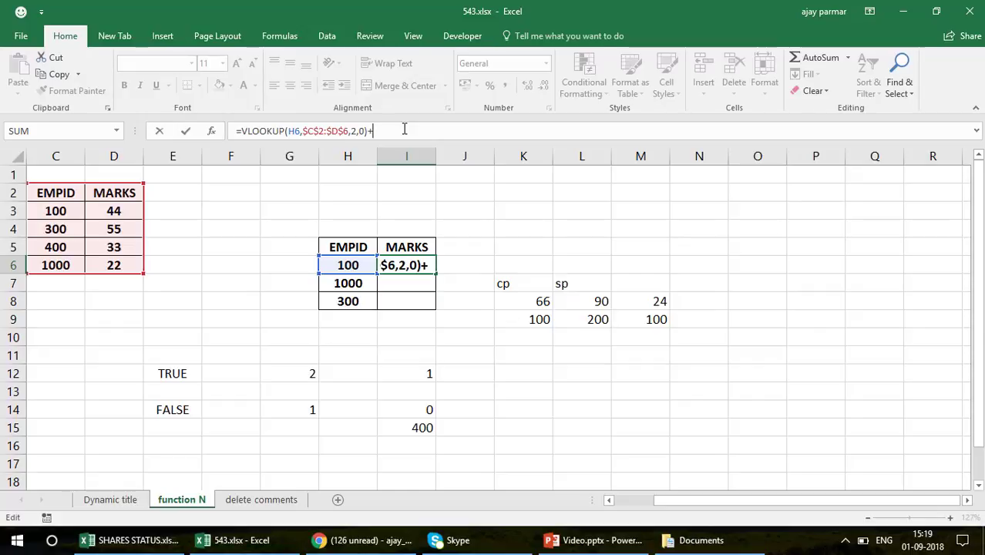
{"action": "type", "text": "+N("}
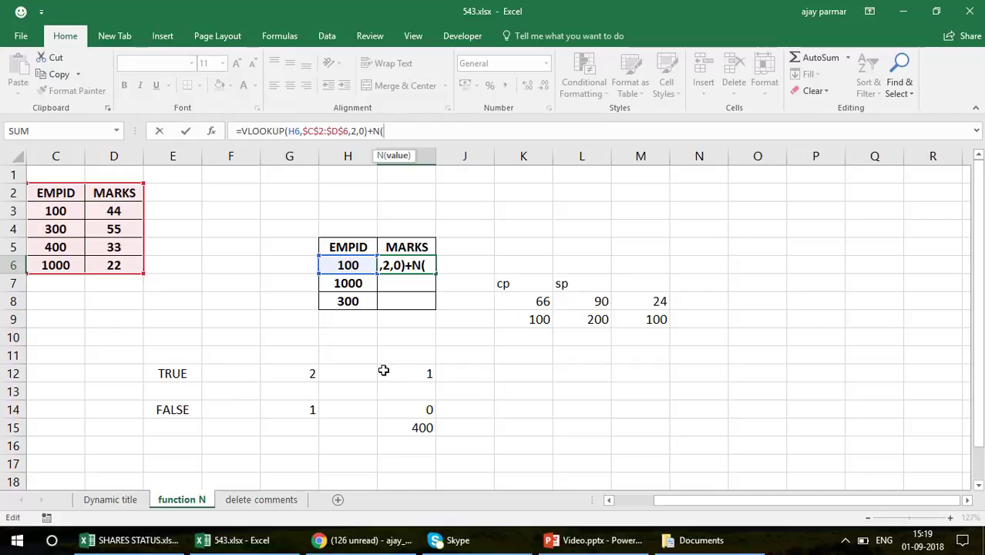
{"action": "key", "text": "Escape"}
- Enter =N in cell L13 to read the description of the N function
{"action": "left_click", "coordinate": [563, 393]}
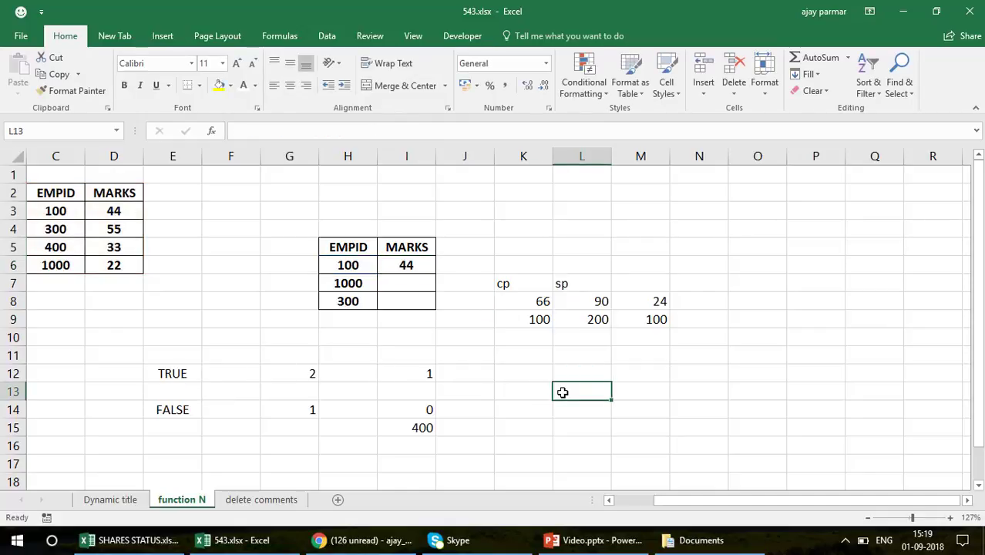
{"action": "type", "text": "=N"}
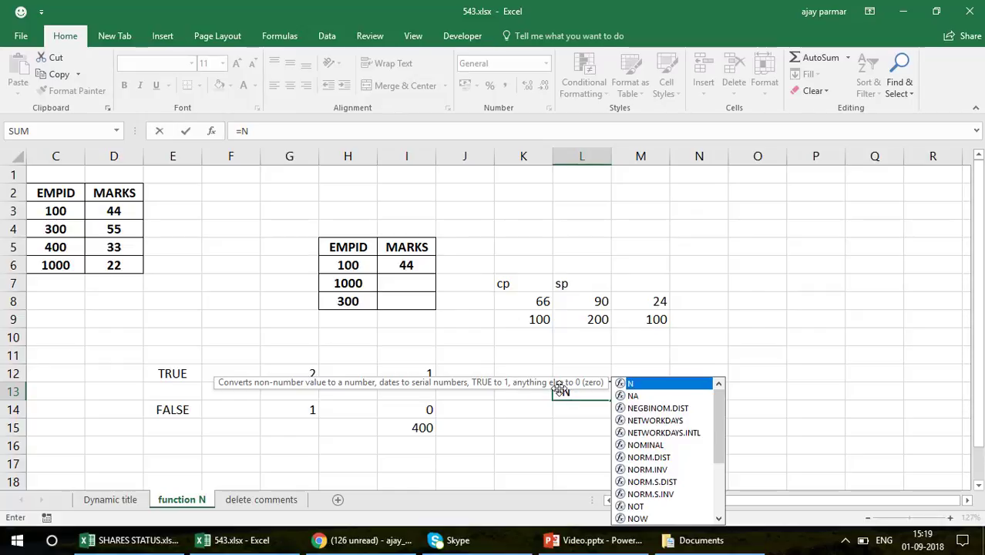
{"action": "key", "text": "Escape"}
{"action": "left_click", "coordinate": [424, 413]}
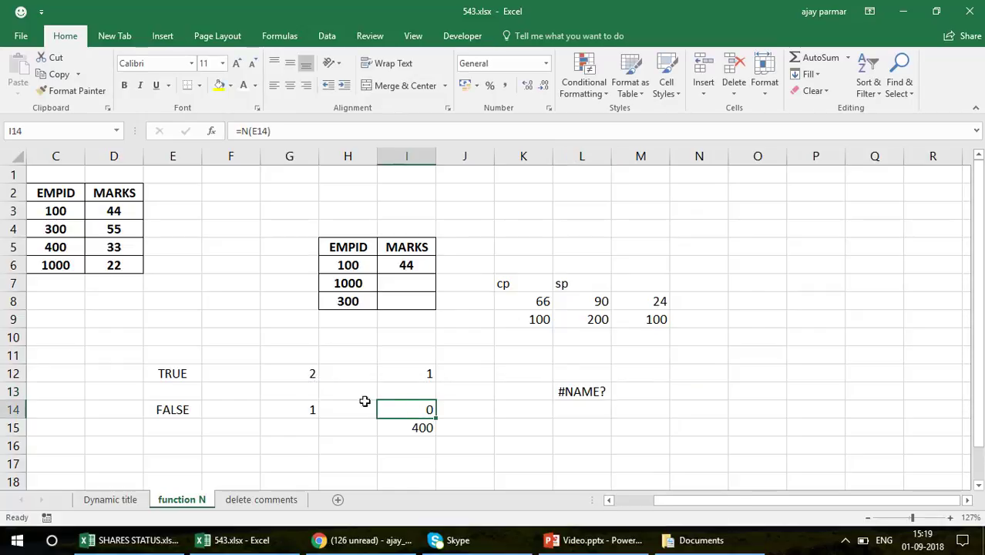
- Try the text J in place of FALSE in cell E14 to test the N formula in I14, and undo the entry
{"action": "left_click", "coordinate": [175, 412]}
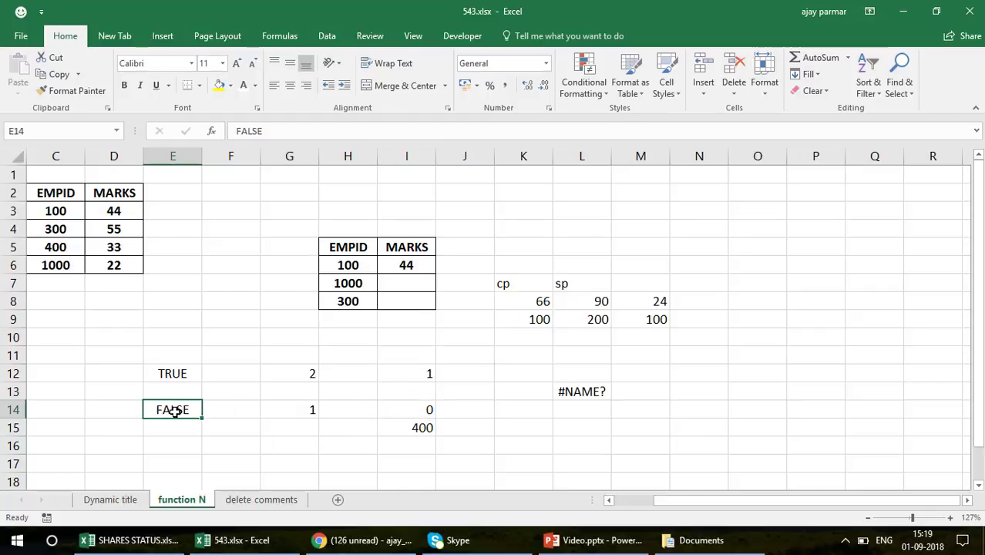
{"action": "left_click", "coordinate": [409, 409]}
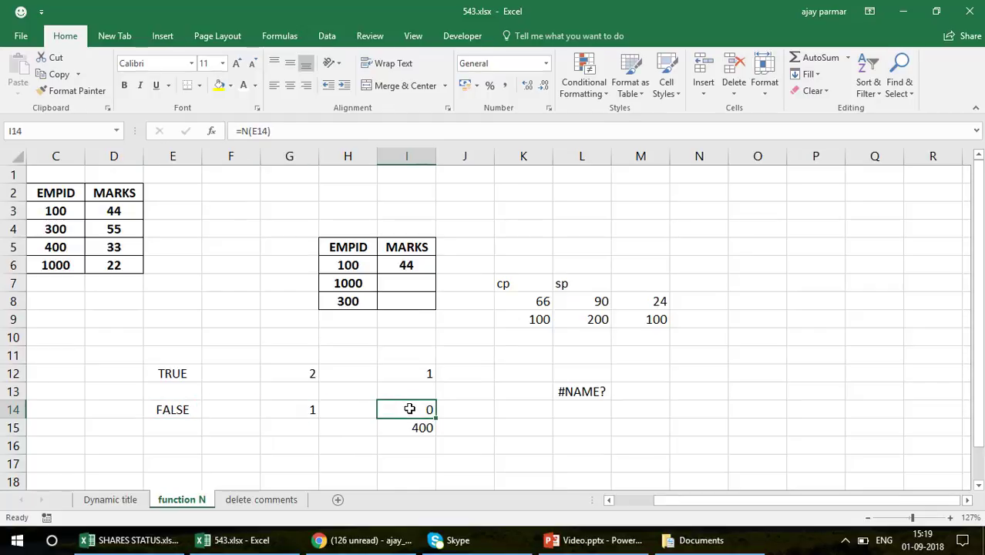
{"action": "left_click", "coordinate": [179, 412]}
{"action": "type", "text": "J"}
{"action": "key", "text": "Return"}
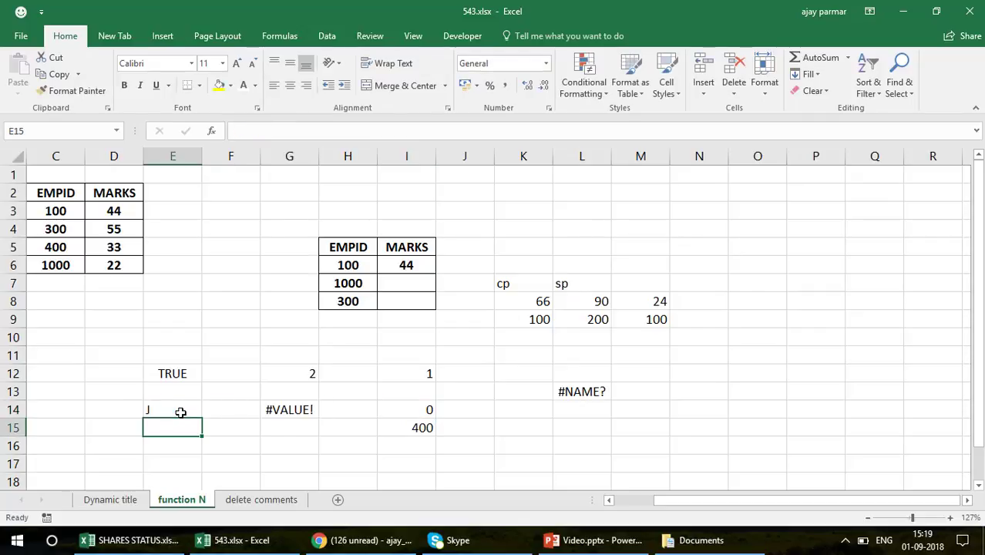
{"action": "left_click", "coordinate": [179, 408]}
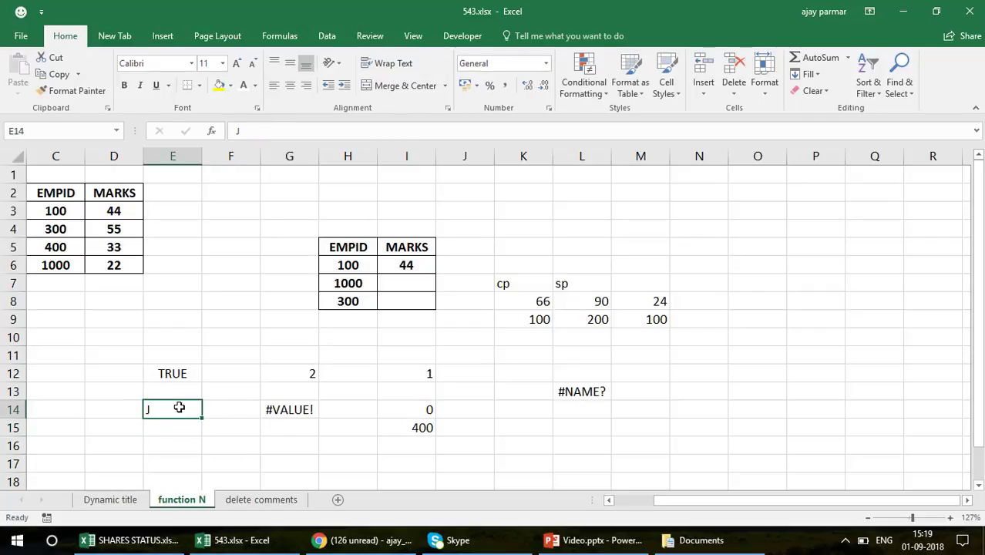
{"action": "left_click", "coordinate": [408, 408]}
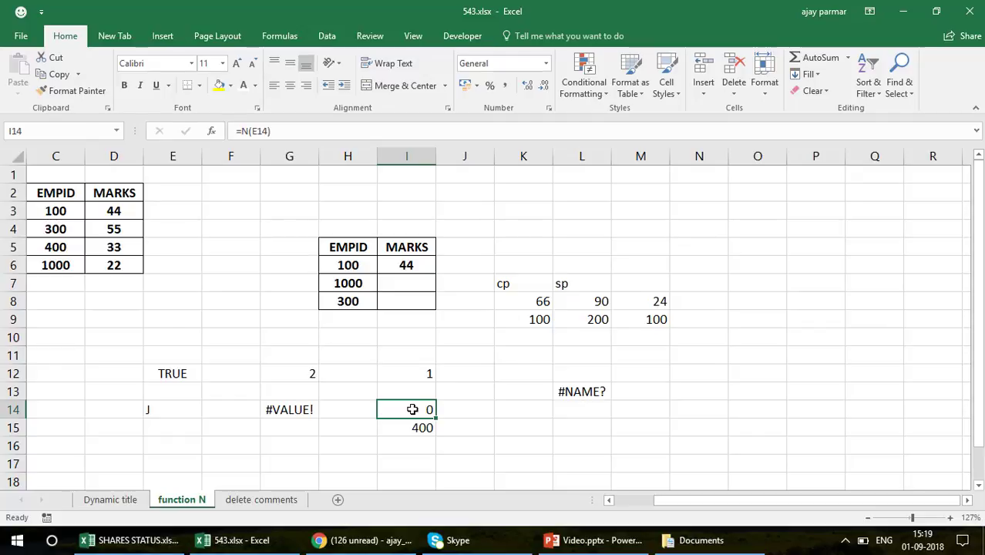
{"action": "key", "text": "ctrl+z"}
- Append +N("THIS IS OLD DATA") to the VLOOKUP formula in cell I6
{"action": "left_click", "coordinate": [401, 265]}
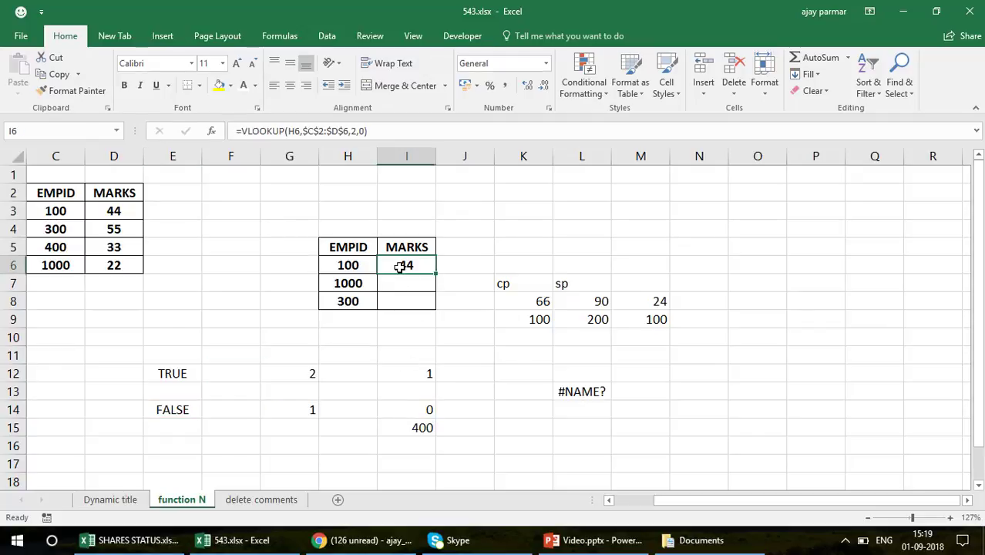
{"action": "left_click", "coordinate": [411, 135]}
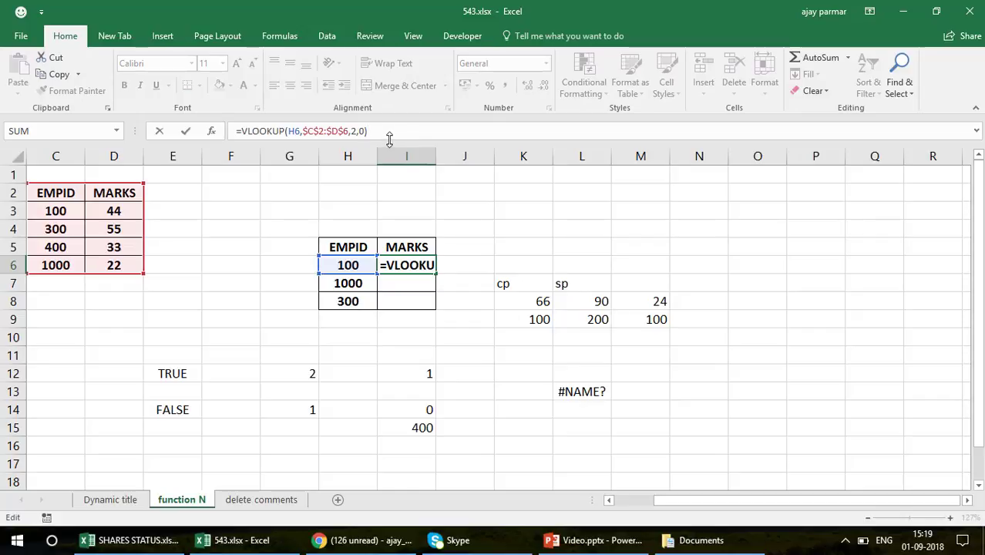
{"action": "type", "text": "+N("}
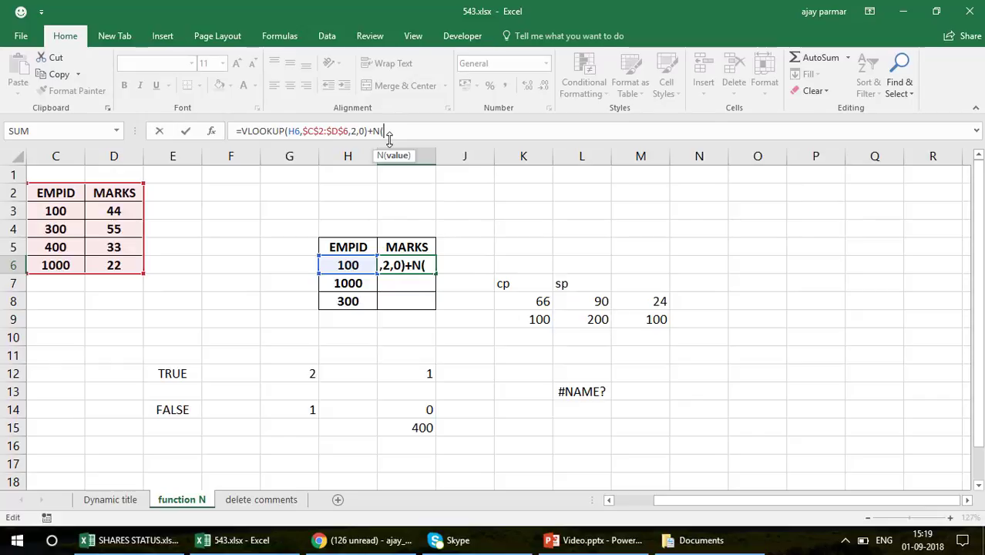
{"action": "type", "text": "\"THIS"}
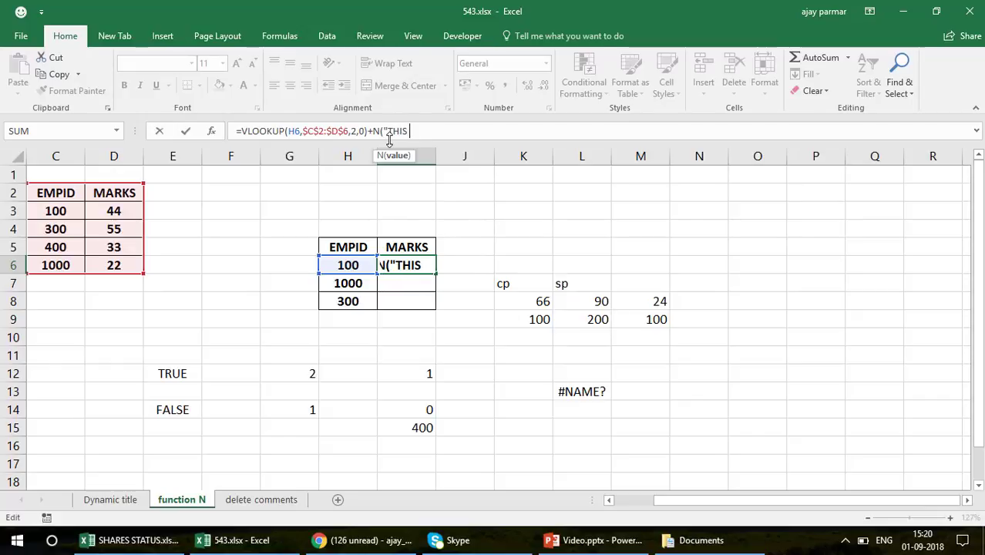
{"action": "type", "text": " IS ERY"}
{"action": "key", "text": "BackSpace"}
{"action": "key", "text": "BackSpace"}
{"action": "key", "text": "BackSpace"}
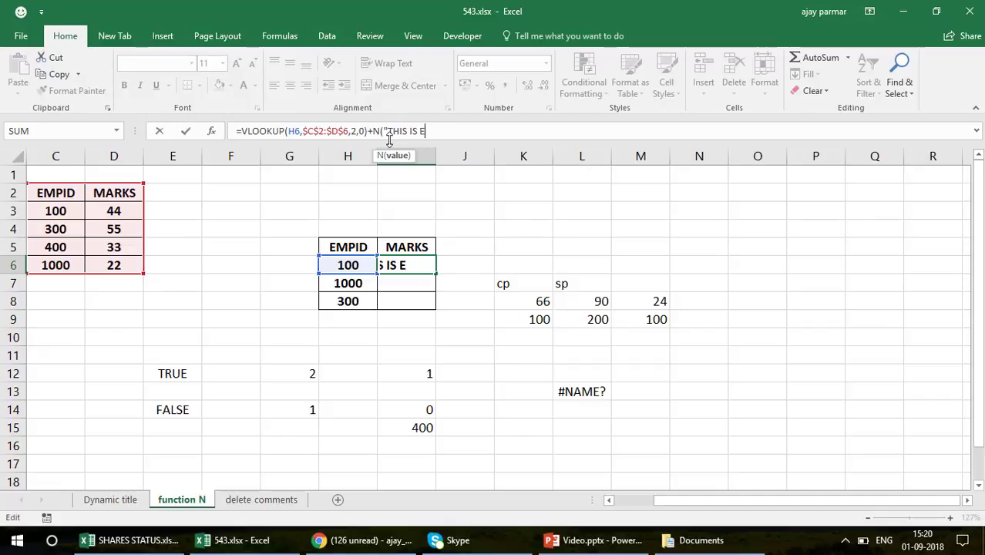
{"action": "type", "text": "OLD DATA\")"}
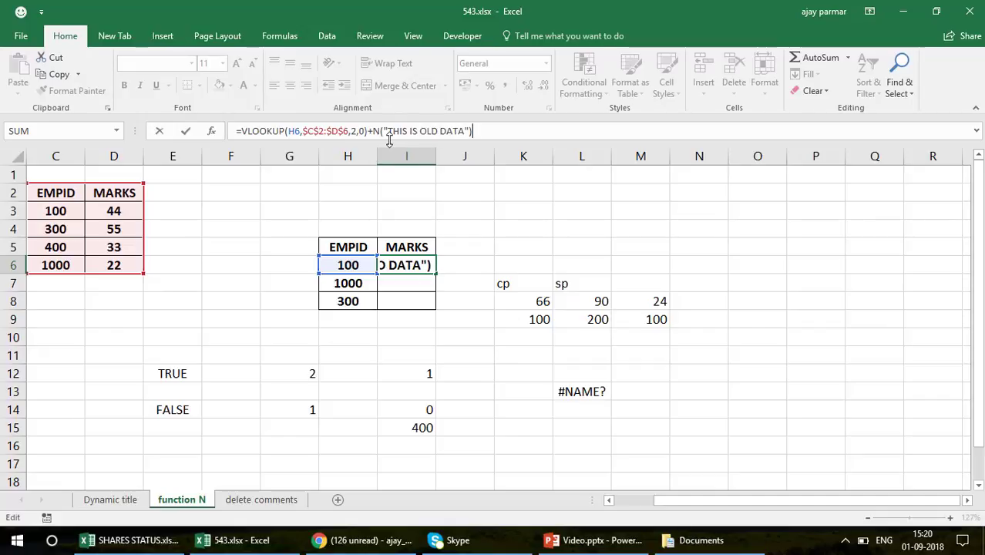
{"action": "key", "text": "Return"}
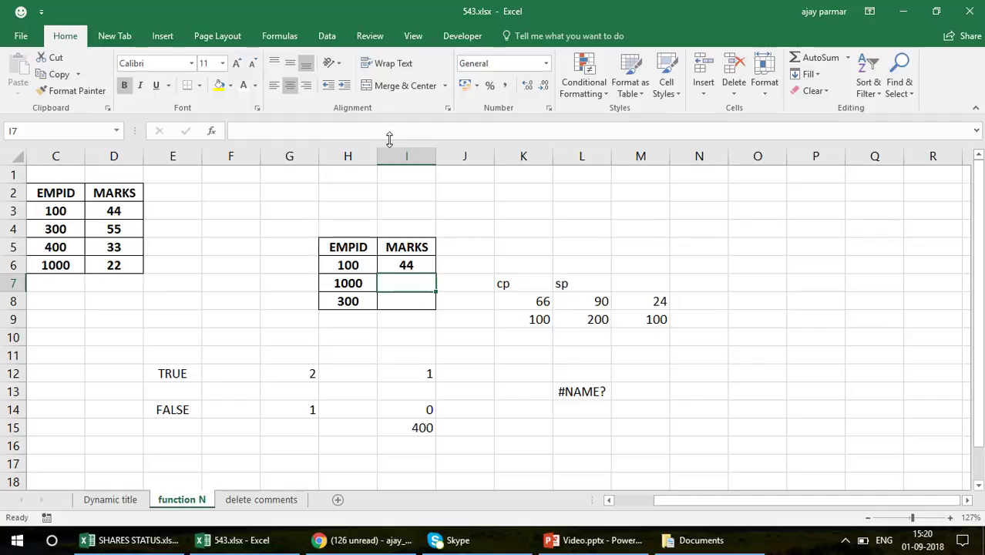
- Fill the MARKS formula from I6 down through I8
{"action": "left_click", "coordinate": [421, 262]}
{"action": "left_click_drag", "start_coordinate": [435, 273], "coordinate": [436, 308]}
{"action": "key", "text": "Down"}
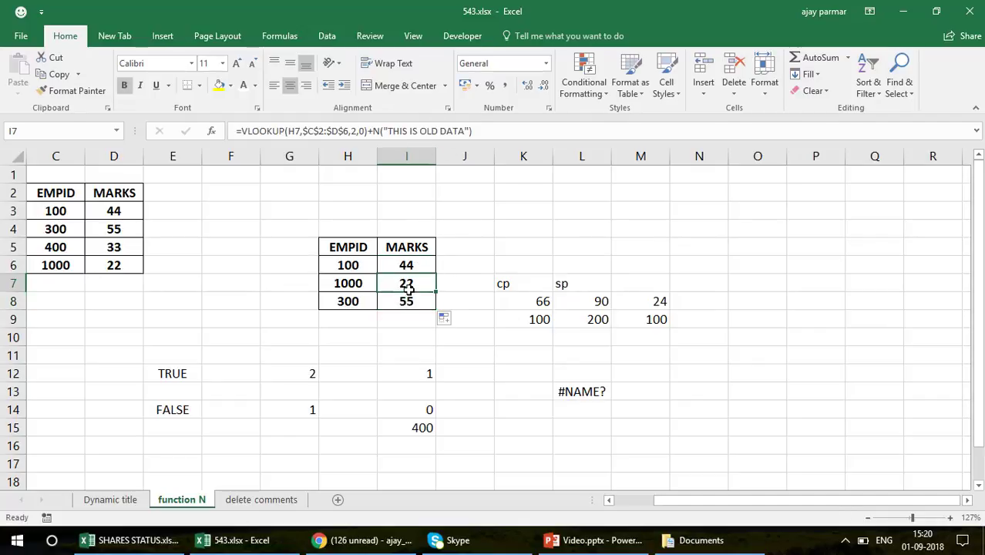
- Examine the VLOOKUP and N note parts of the formula in cell I7, leaving it unedited
{"action": "left_click", "coordinate": [377, 130]}
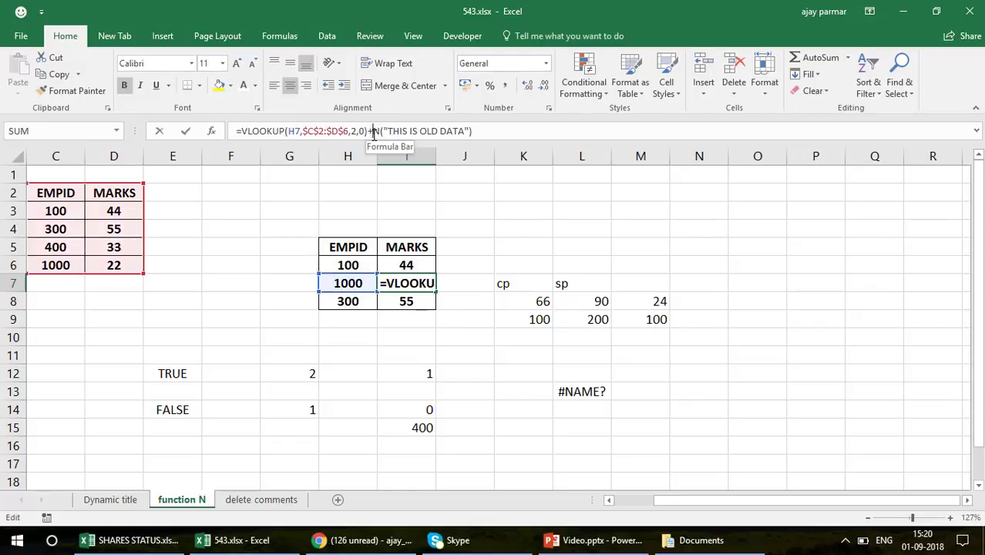
{"action": "left_click", "coordinate": [497, 133], "text": "shift"}
{"action": "left_click", "coordinate": [241, 131]}
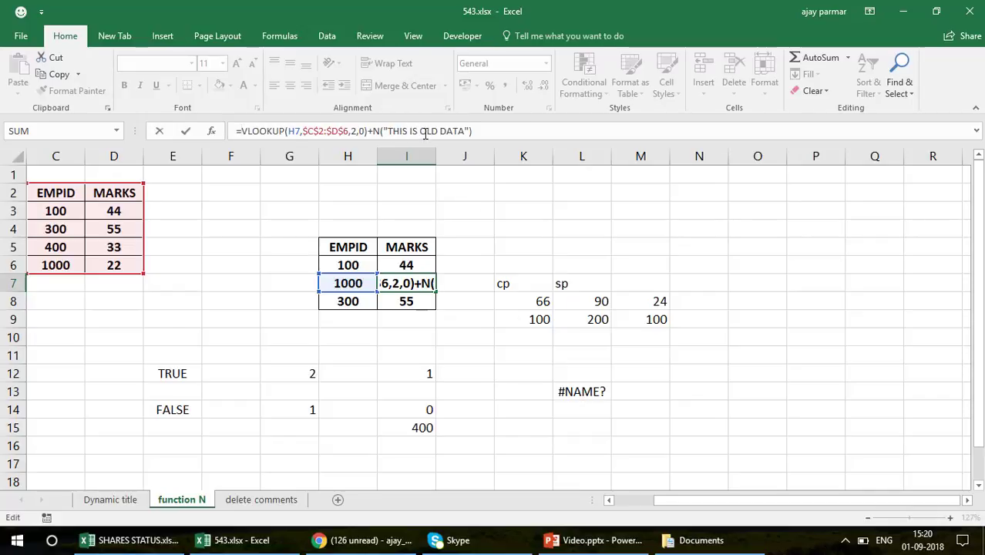
{"action": "key", "text": "Escape"}
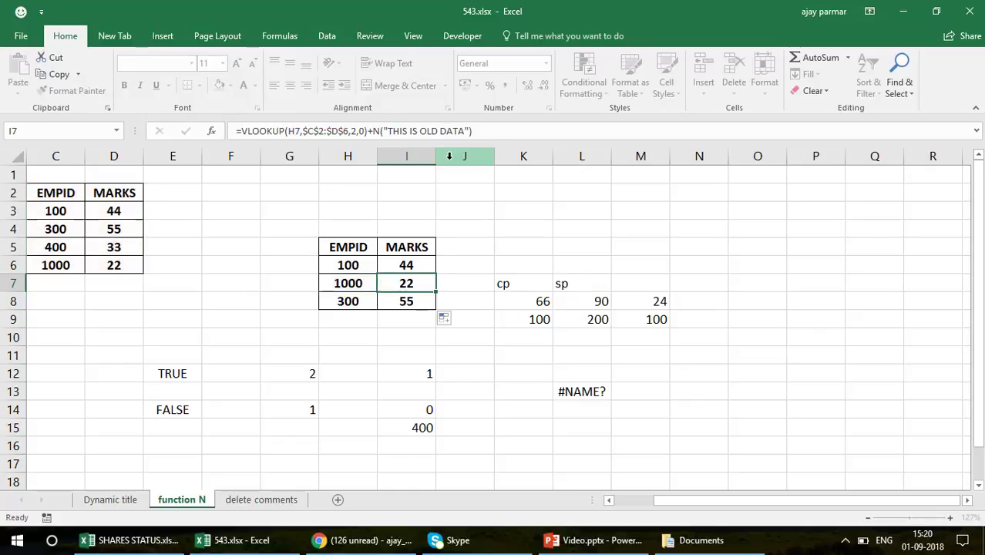
{"action": "left_click", "coordinate": [368, 232]}
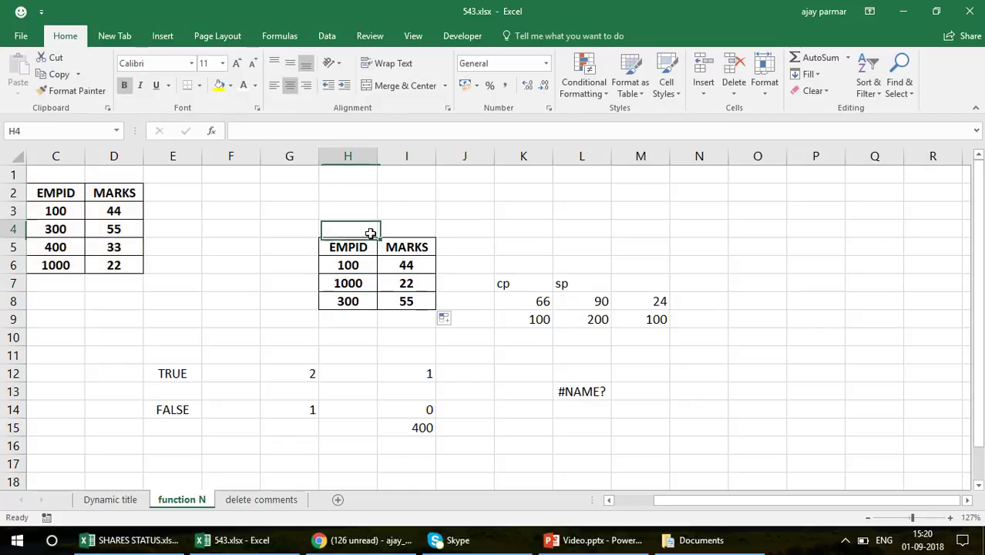
- Review the cp and sp profit formulas with their N text notes in cells M8 and M9
{"action": "left_click", "coordinate": [509, 286]}
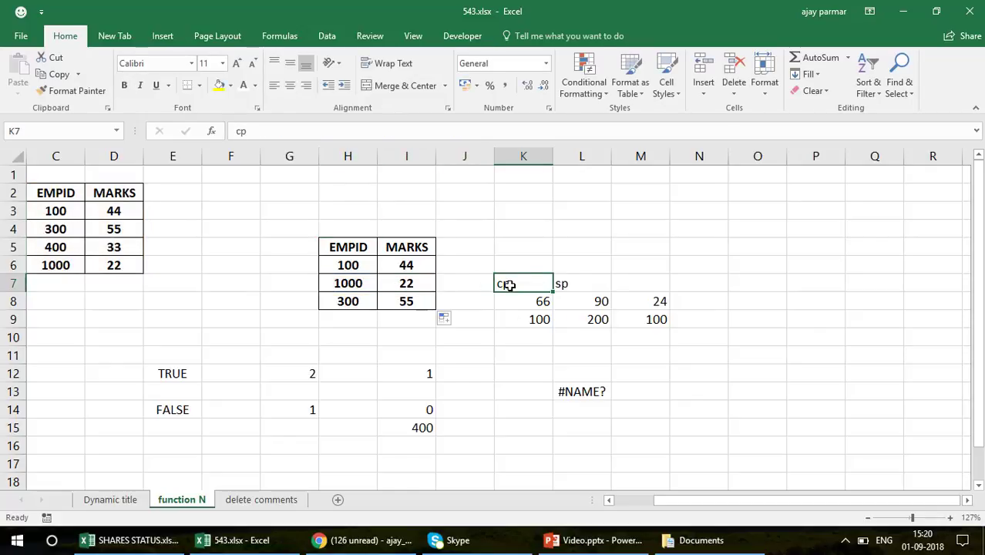
{"action": "key", "text": "Right"}
{"action": "key", "text": "Down"}
{"action": "key", "text": "Right"}
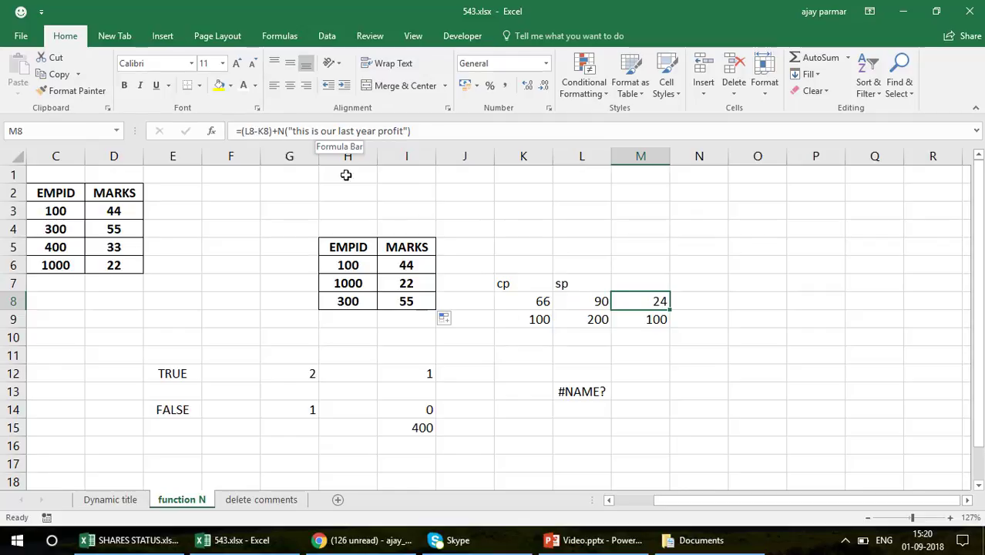
{"action": "key", "text": "F2"}
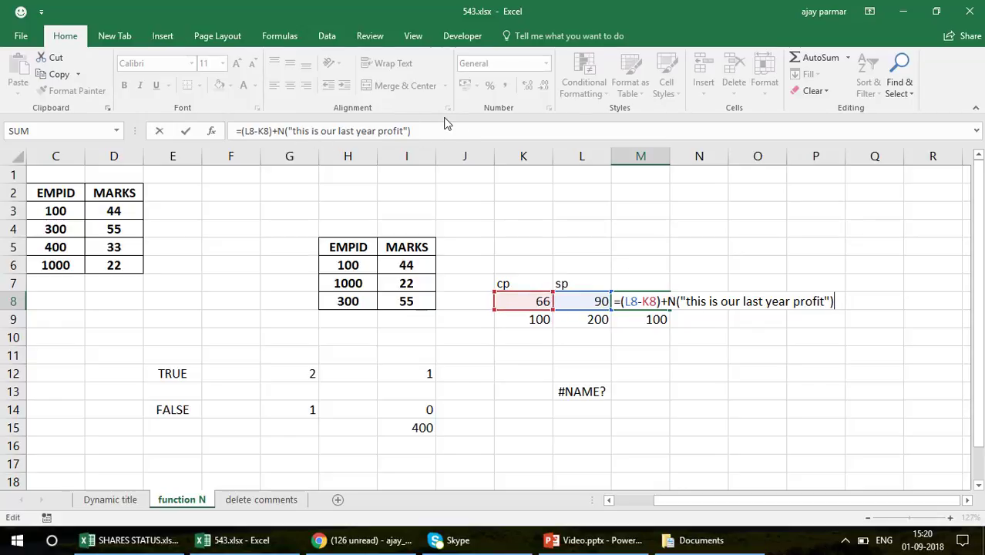
{"action": "key", "text": "ctrl+Return"}
{"action": "left_click", "coordinate": [640, 319]}
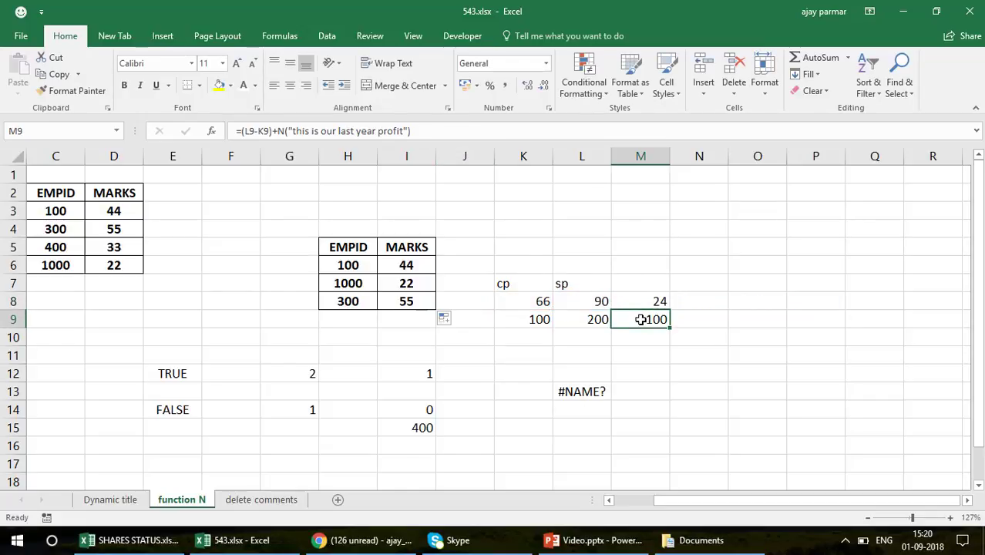
- On the delete comments sheet, insert a comment reading ASD on the yellow cell D3
{"action": "left_click", "coordinate": [277, 502]}
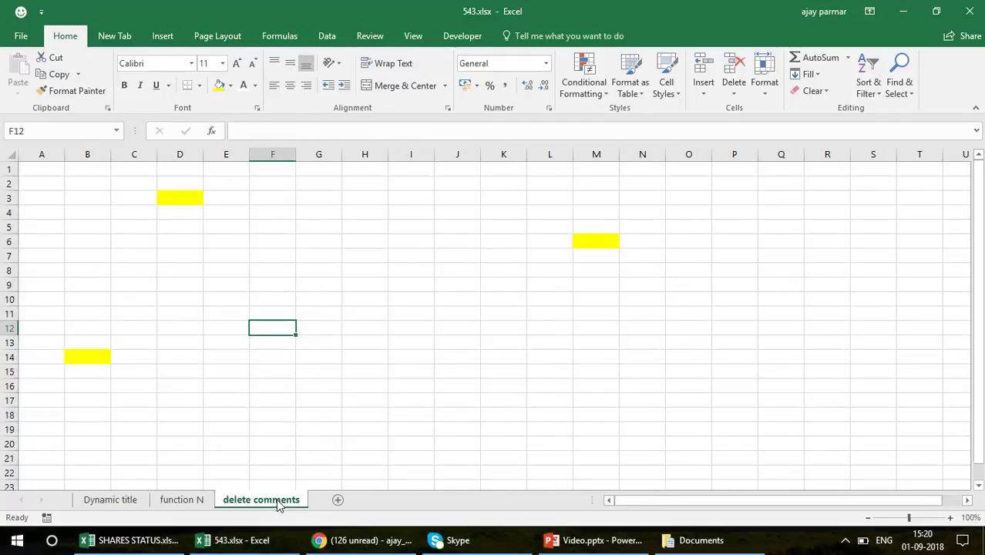
{"action": "left_click", "coordinate": [179, 198]}
{"action": "right_click", "coordinate": [179, 198]}
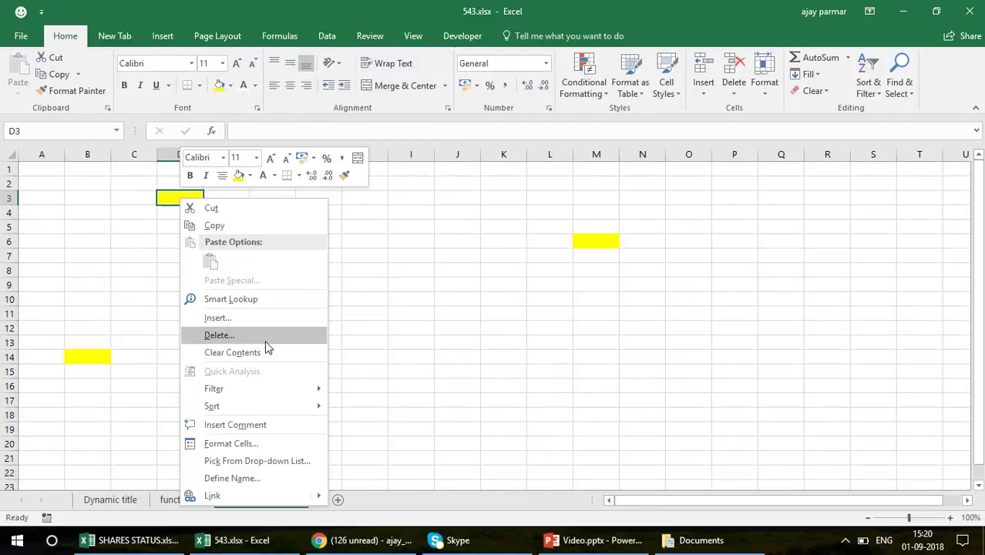
{"action": "left_click", "coordinate": [267, 432]}
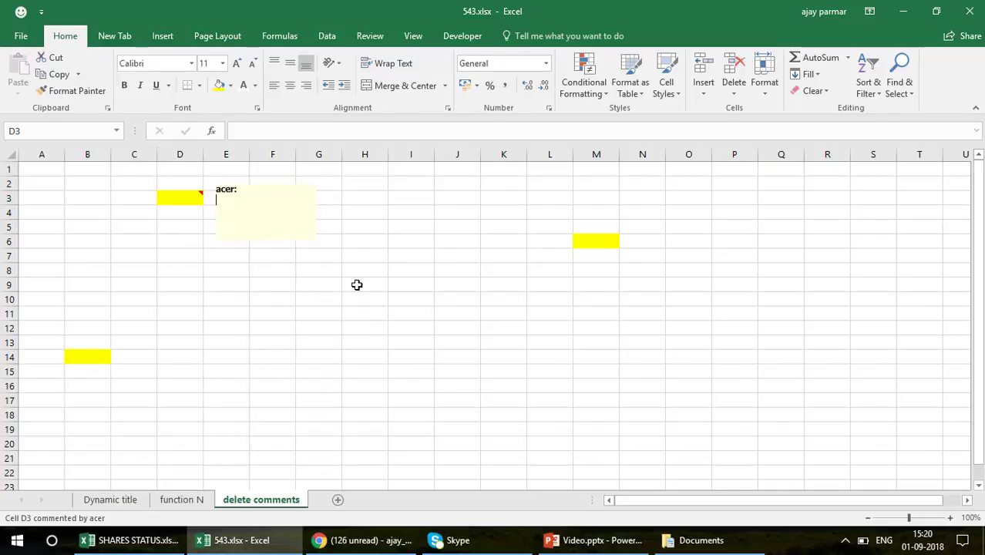
{"action": "type", "text": "ASD"}
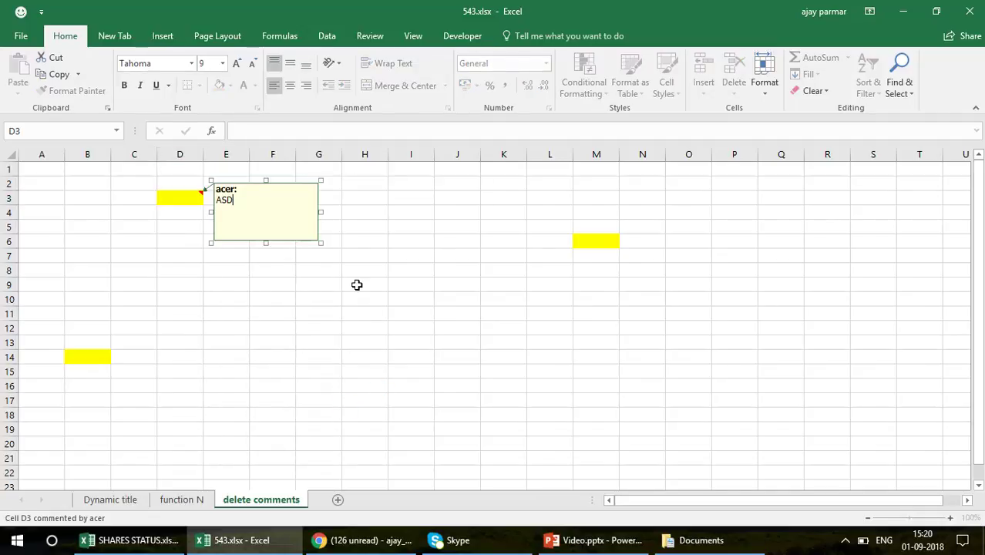
- Insert a comment reading GGG on yellow cell M6 and one reading TEWT on yellow cell B14
{"action": "right_click", "coordinate": [598, 242]}
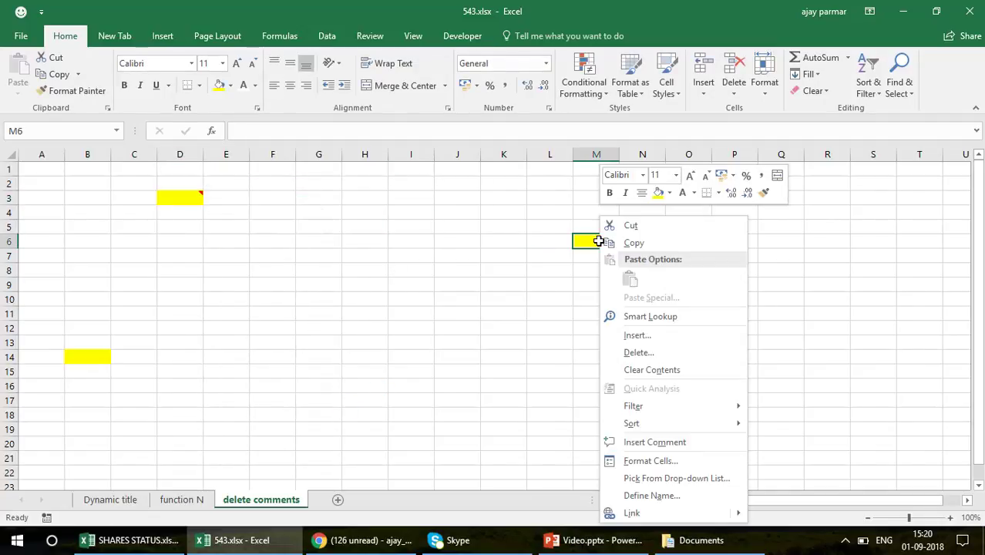
{"action": "left_click", "coordinate": [687, 443]}
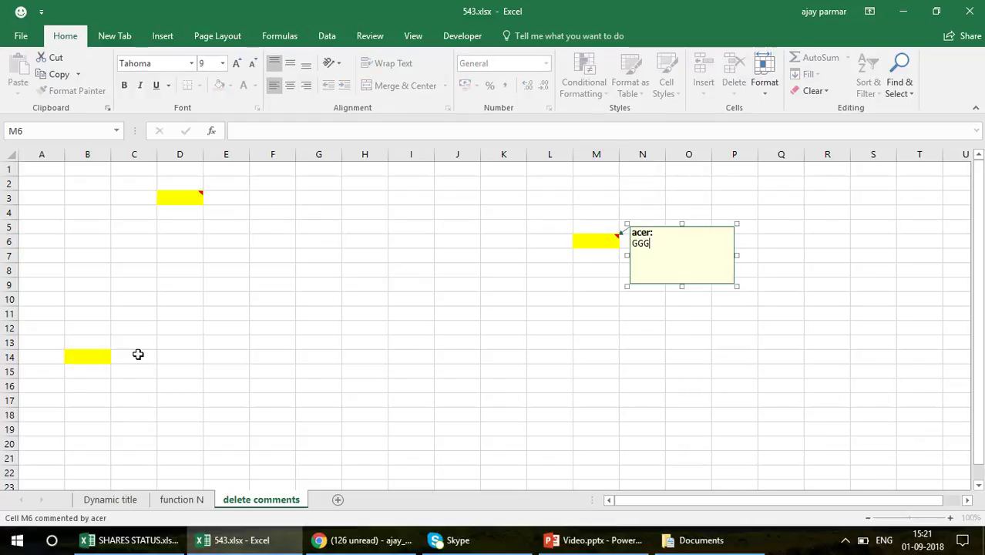
{"action": "left_click", "coordinate": [85, 354]}
{"action": "right_click", "coordinate": [86, 354]}
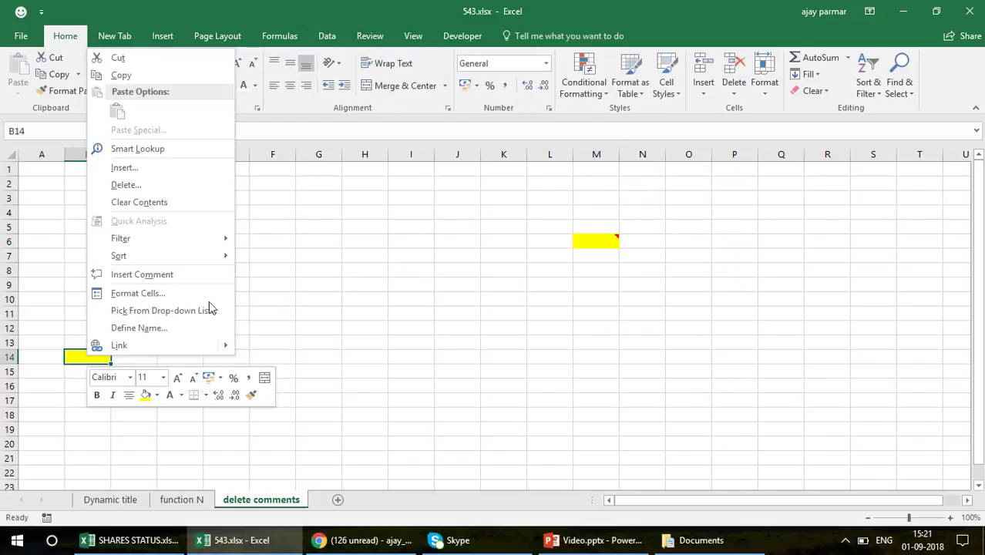
{"action": "left_click", "coordinate": [179, 281]}
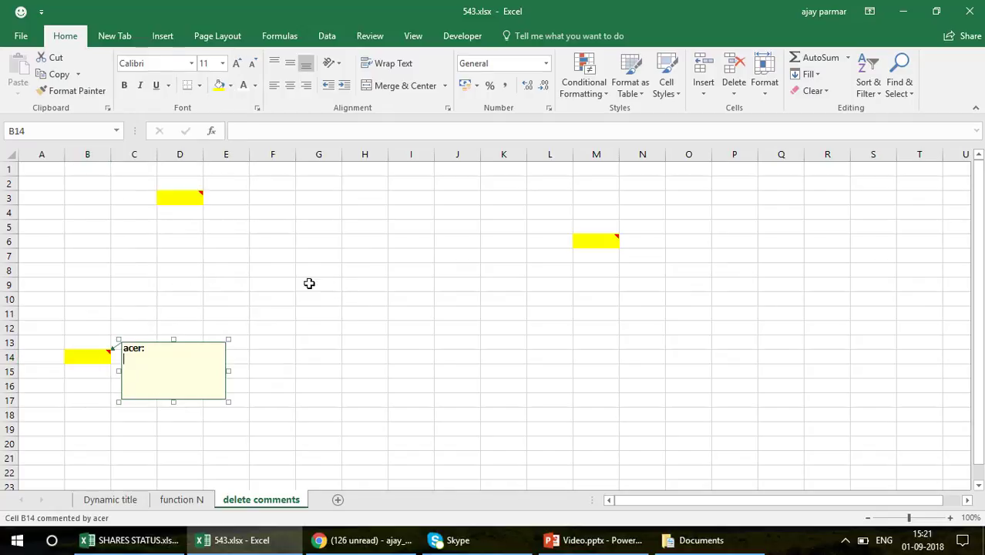
{"action": "type", "text": "TEWT"}
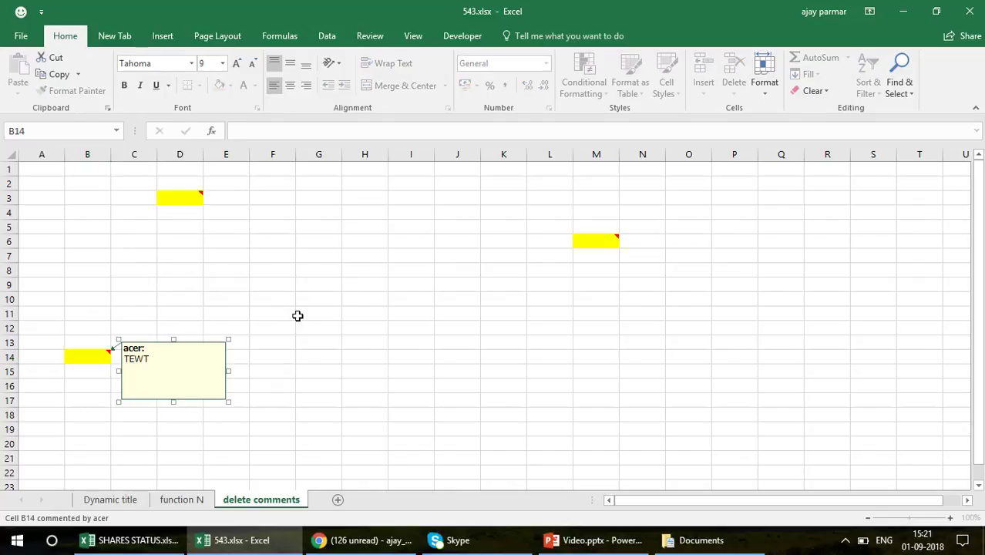
{"action": "left_click", "coordinate": [264, 198]}
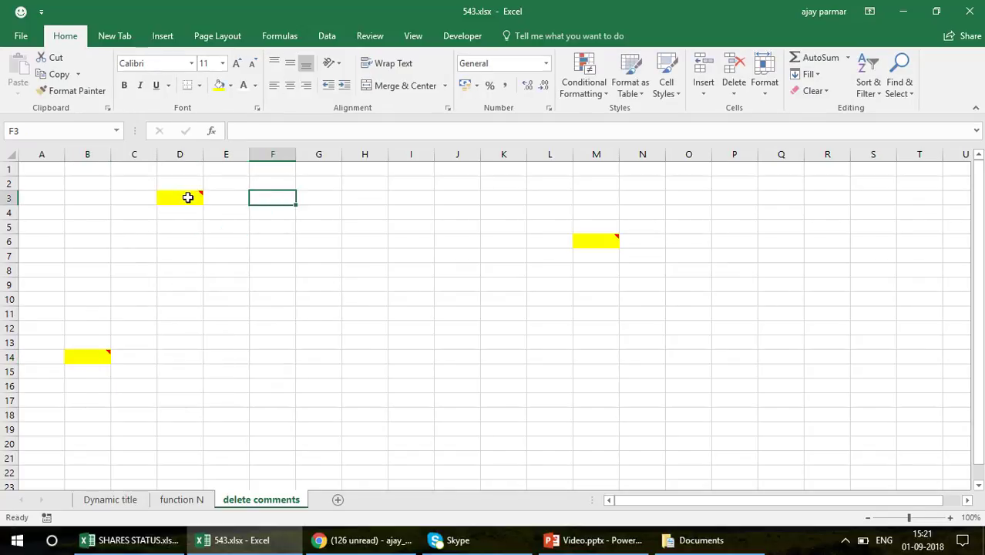
- Remove the yellow fill from D3, M6 and B14 by copying blank cell formatting onto them with Format Painter
{"action": "left_click", "coordinate": [192, 196]}
{"action": "left_click", "coordinate": [91, 213]}
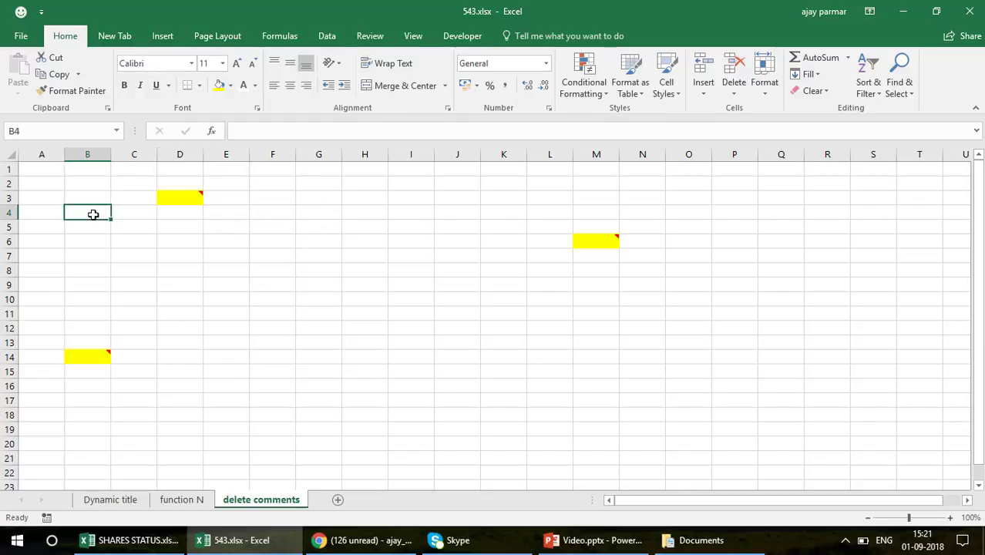
{"action": "left_click", "coordinate": [78, 90]}
{"action": "left_click", "coordinate": [180, 196]}
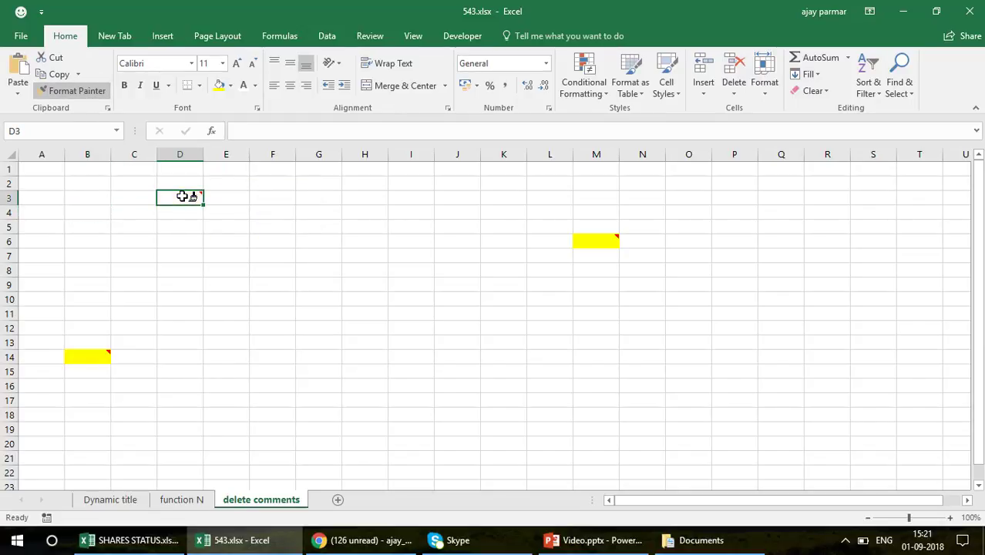
{"action": "left_click", "coordinate": [77, 91]}
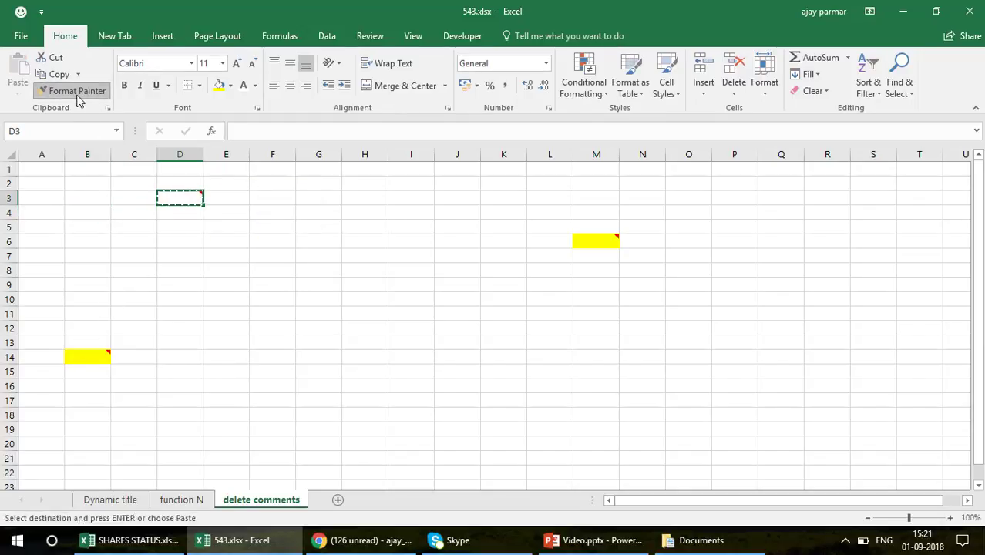
{"action": "left_click", "coordinate": [591, 240]}
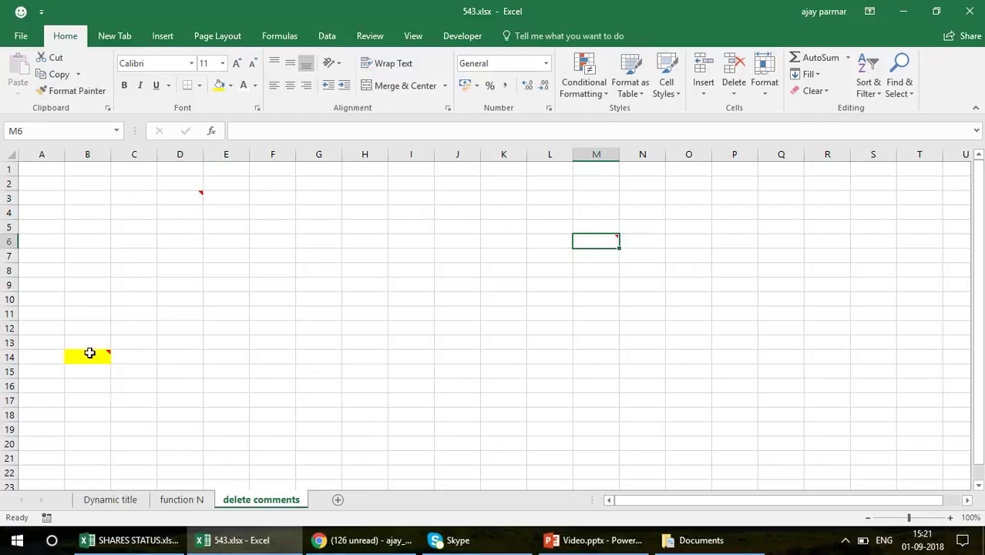
{"action": "left_click", "coordinate": [62, 93]}
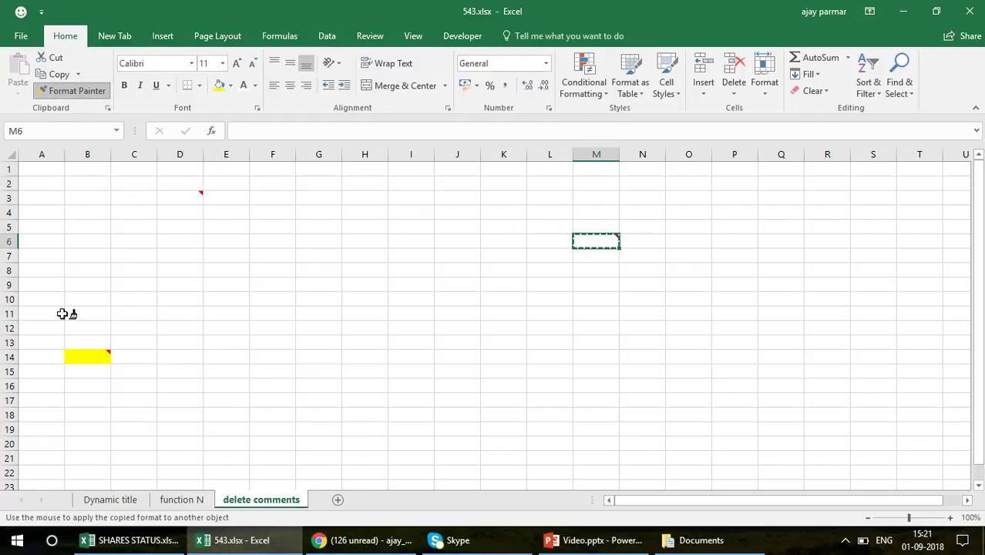
{"action": "left_click", "coordinate": [90, 358]}
{"action": "left_click", "coordinate": [372, 327]}
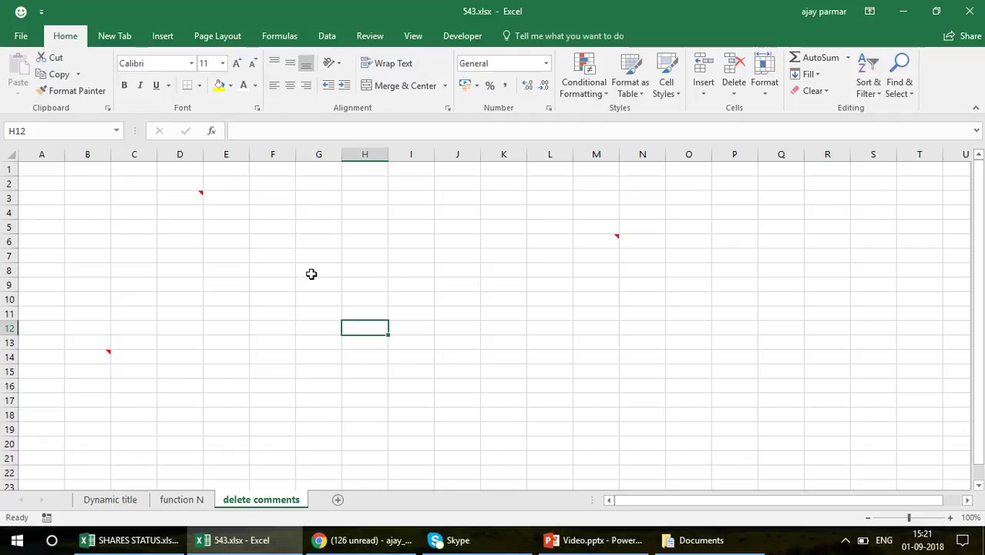
{"action": "left_click", "coordinate": [178, 198]}
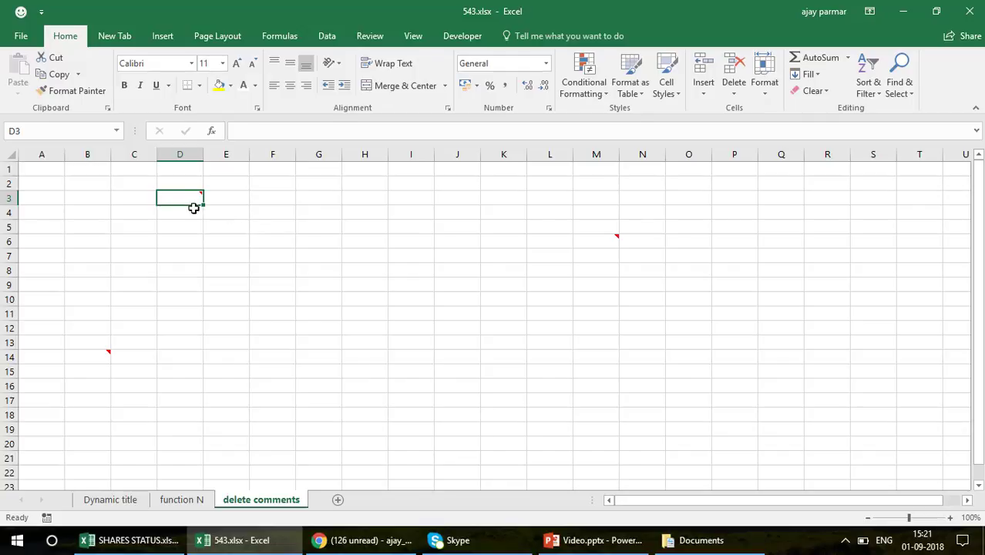
{"action": "left_click", "coordinate": [605, 236]}
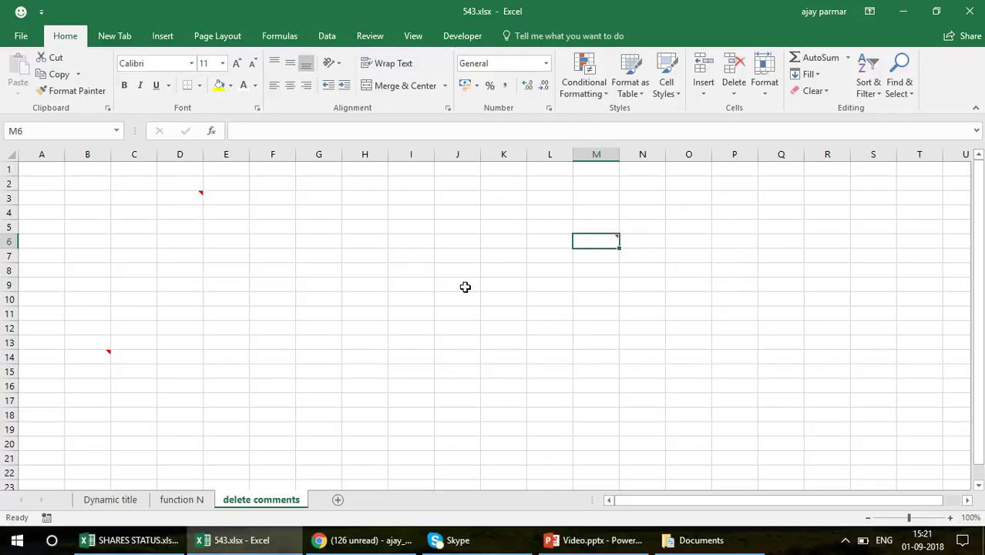
{"action": "left_click", "coordinate": [650, 368]}
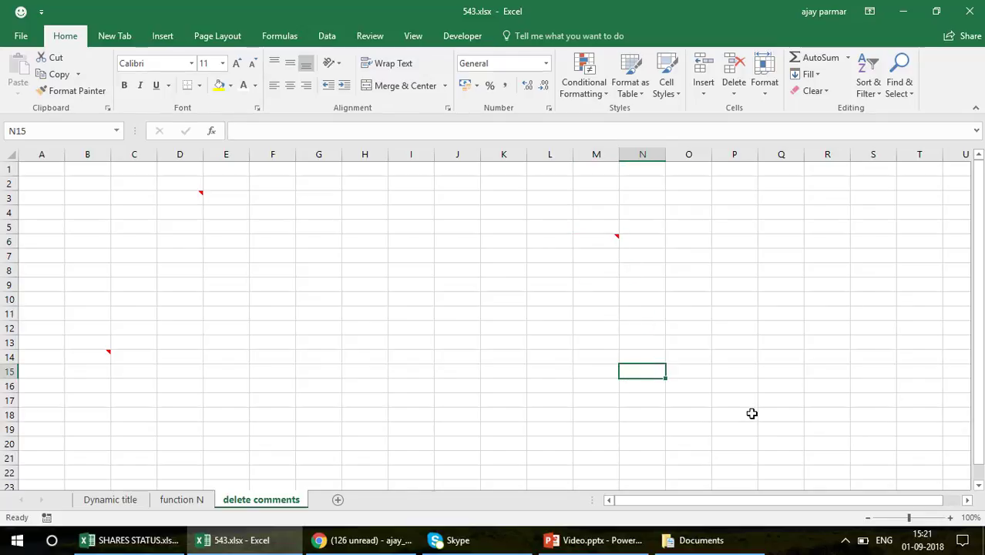
- Select all commented cells on the sheet using Go To Special with the Comments option, and delete their comments together
{"action": "left_click", "coordinate": [303, 258]}
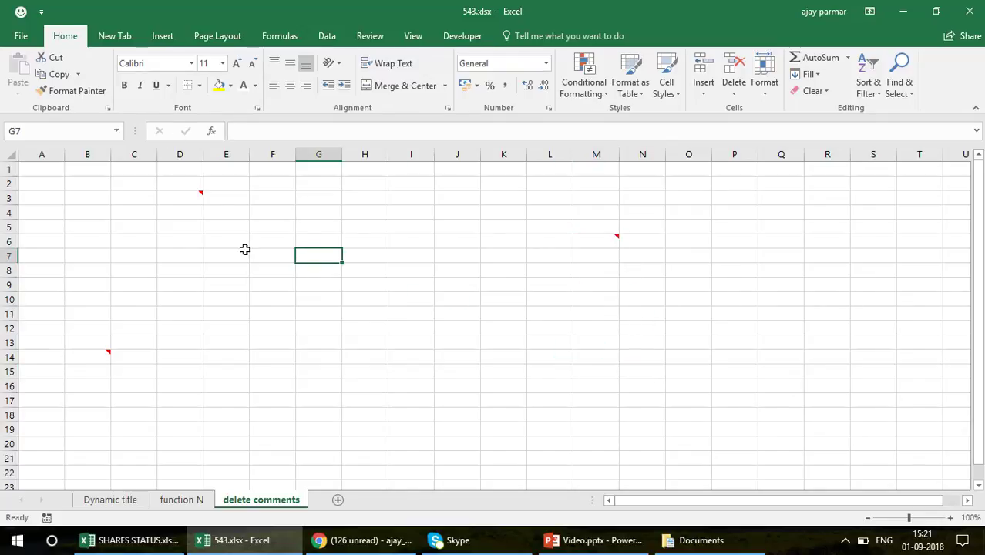
{"action": "left_click", "coordinate": [911, 94]}
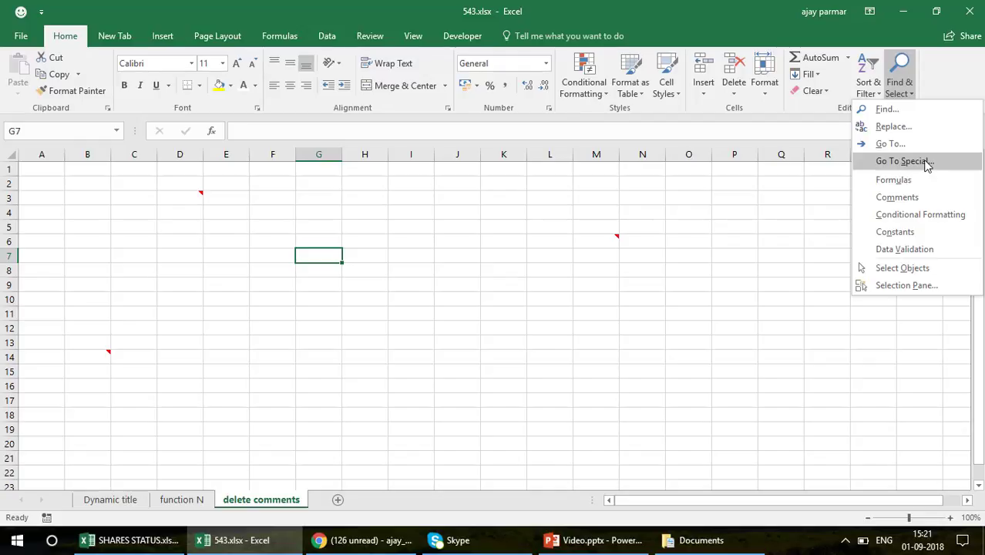
{"action": "left_click", "coordinate": [924, 163]}
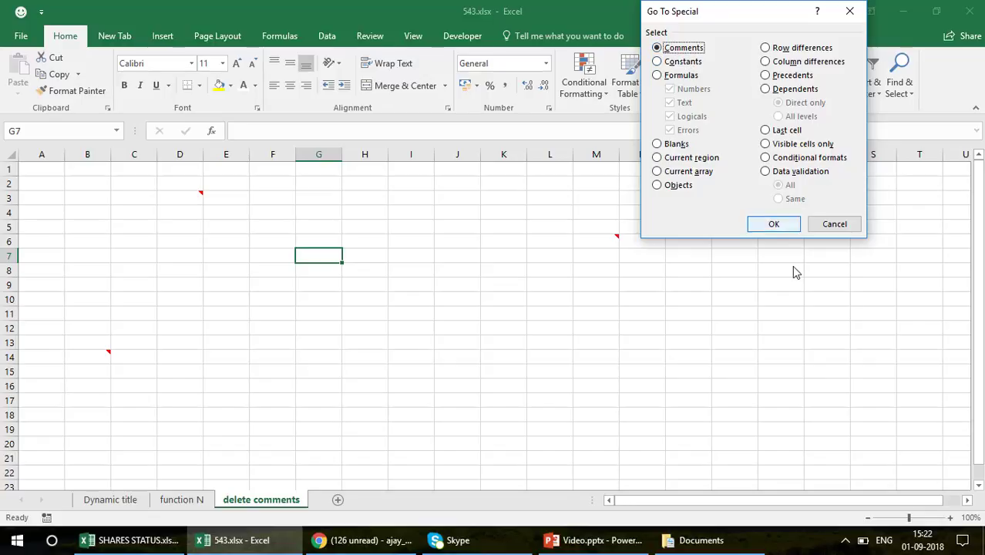
{"action": "left_click", "coordinate": [775, 231]}
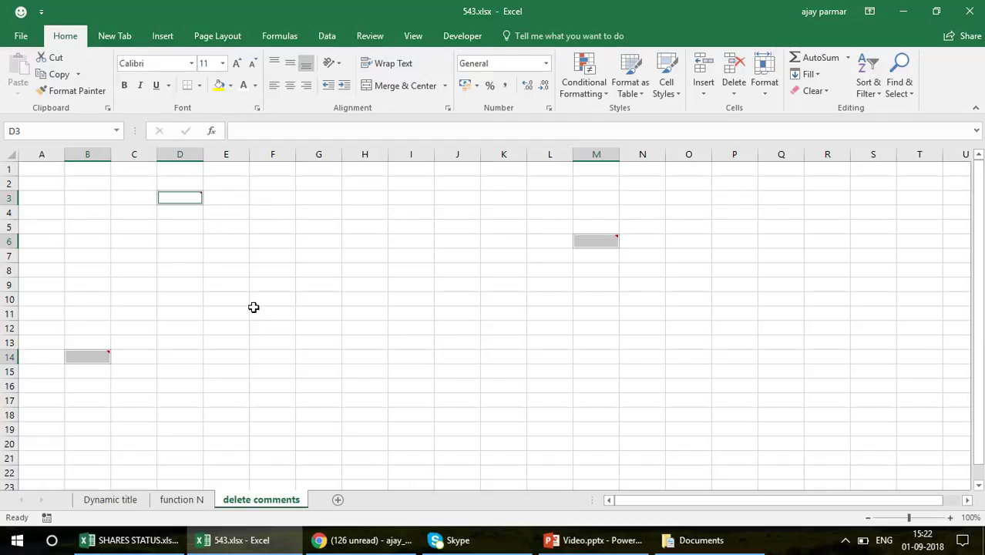
{"action": "mouse_move", "coordinate": [182, 200]}
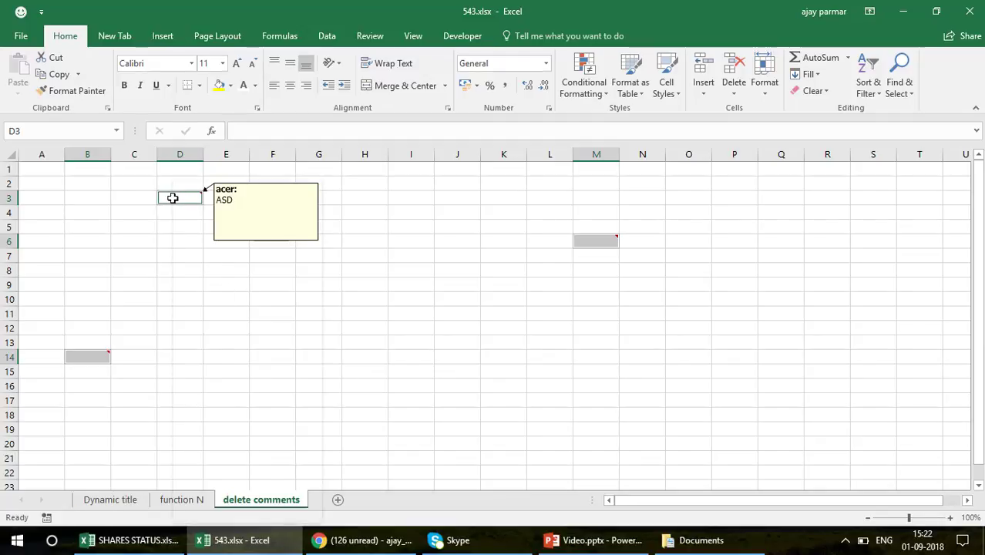
{"action": "right_click", "coordinate": [173, 198]}
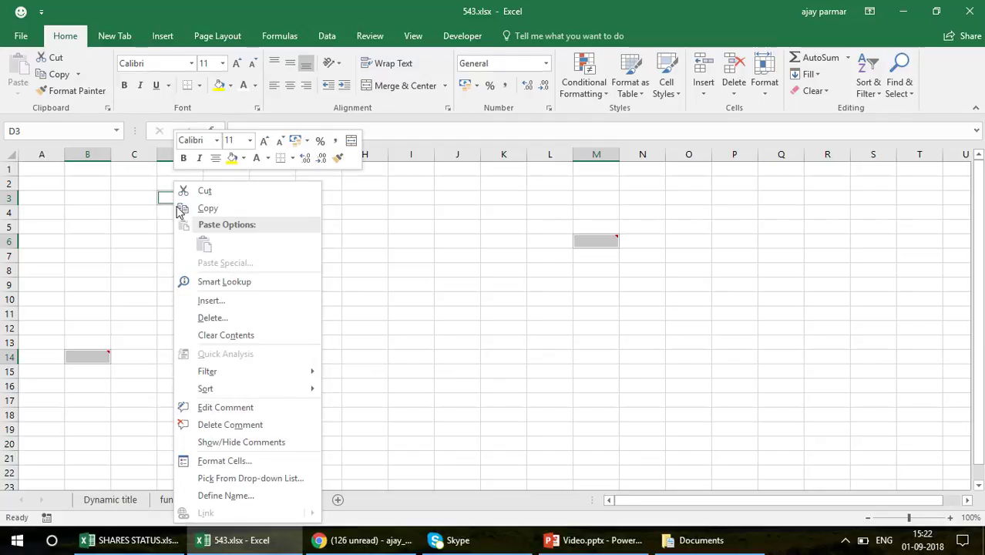
{"action": "left_click", "coordinate": [251, 425]}
{"action": "left_click", "coordinate": [340, 346]}
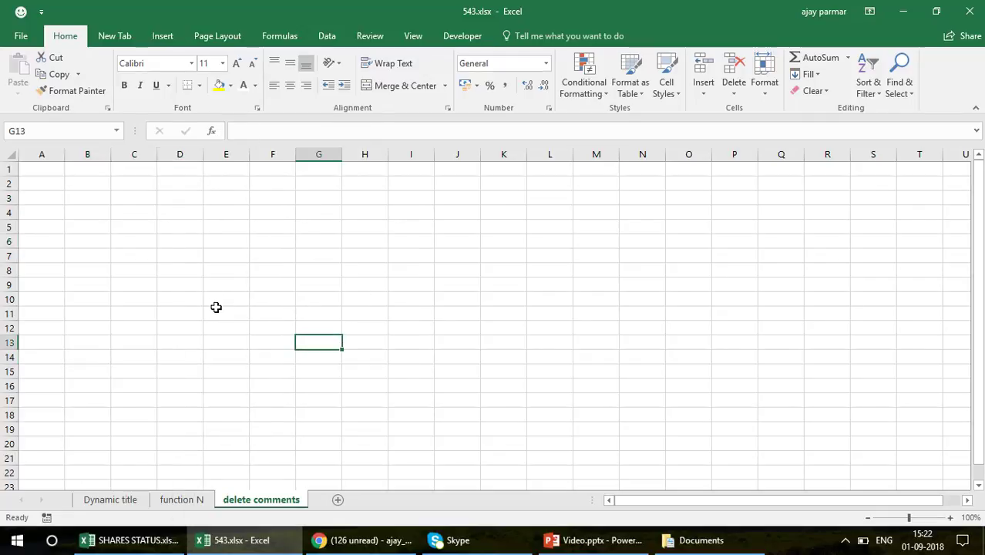
- Select every commented cell on the sheet at once and fill the selected cells with yellow
{"action": "key", "text": "ctrl+shift+o"}
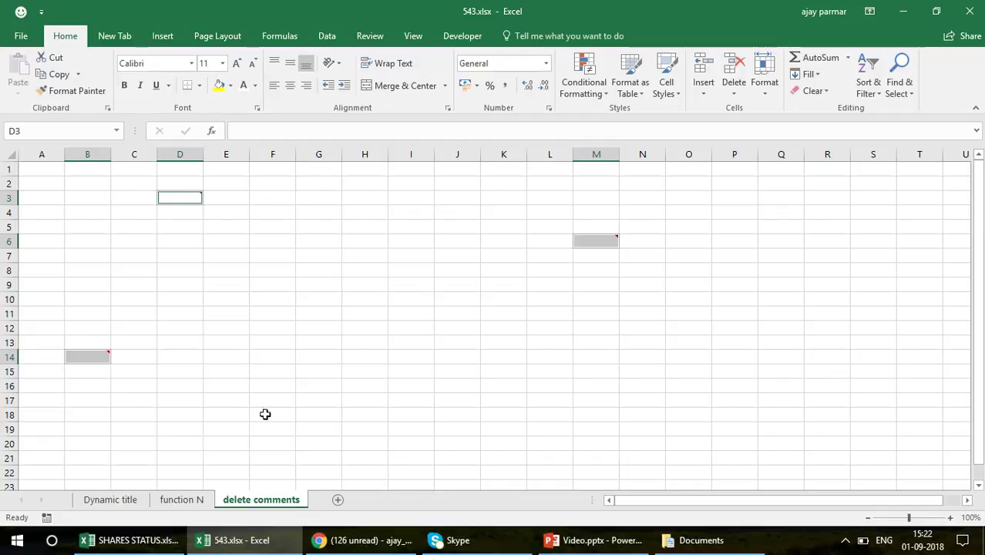
{"action": "left_click", "coordinate": [220, 90]}
{"action": "left_click", "coordinate": [272, 327]}
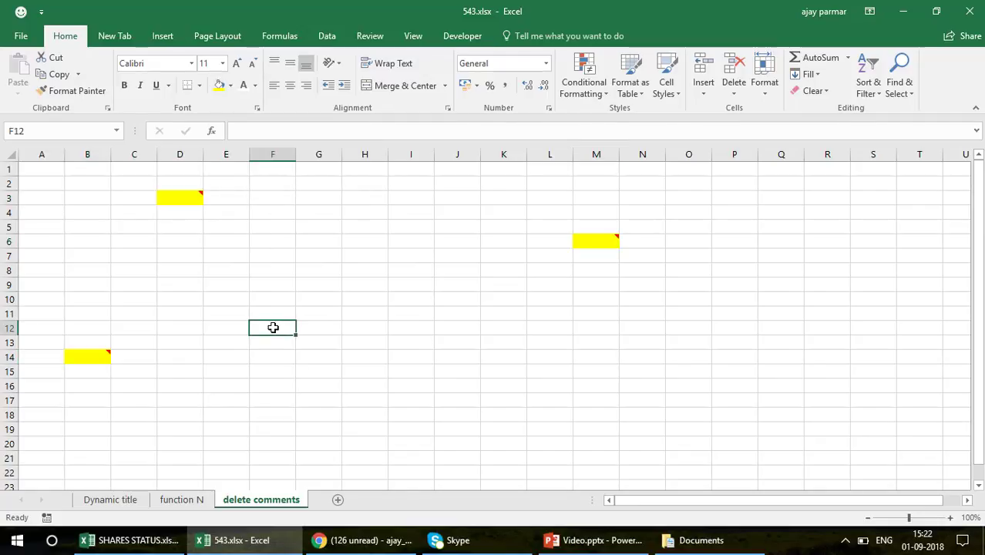
- Examine the highlighted commented cells D3, M6 and B14 on the delete comments sheet
{"action": "left_click", "coordinate": [547, 409]}
{"action": "mouse_move", "coordinate": [164, 198]}
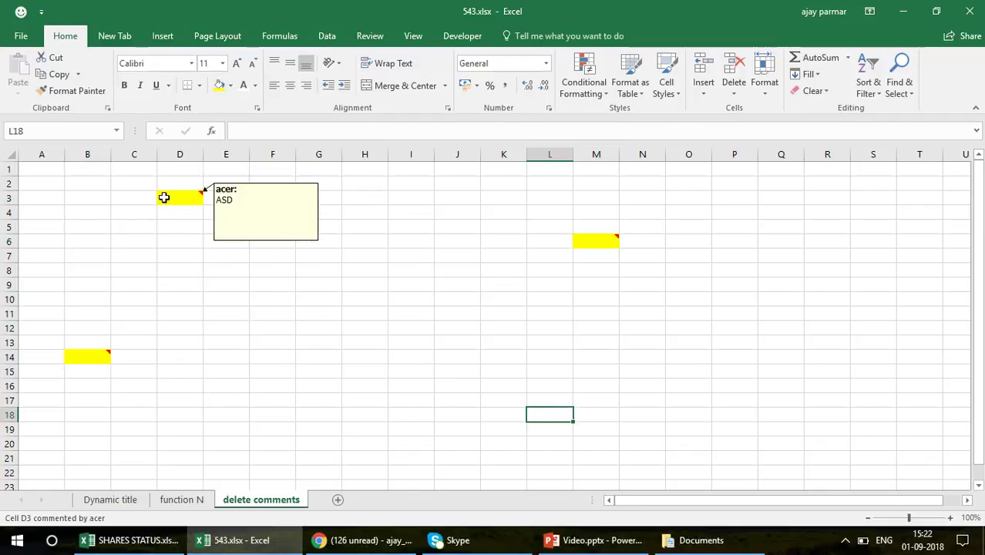
{"action": "left_click", "coordinate": [596, 243]}
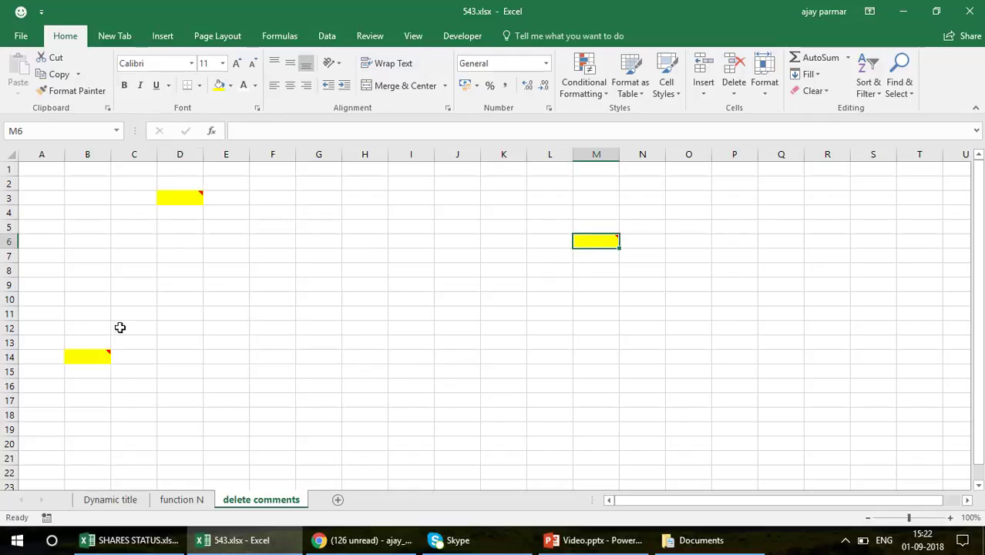
{"action": "left_click", "coordinate": [78, 357]}
{"action": "left_click", "coordinate": [497, 382]}
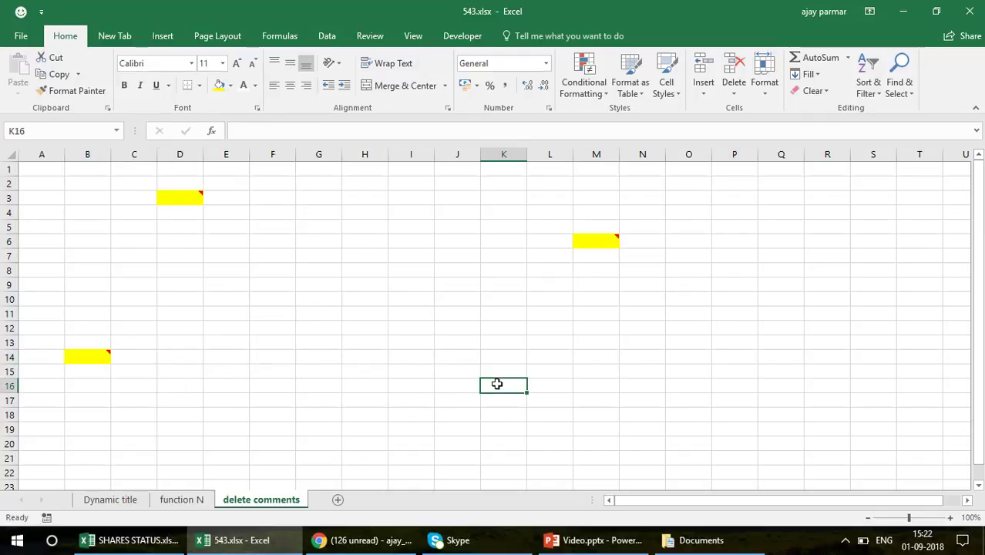
{"action": "left_click", "coordinate": [684, 383]}
{"action": "left_click", "coordinate": [478, 324]}
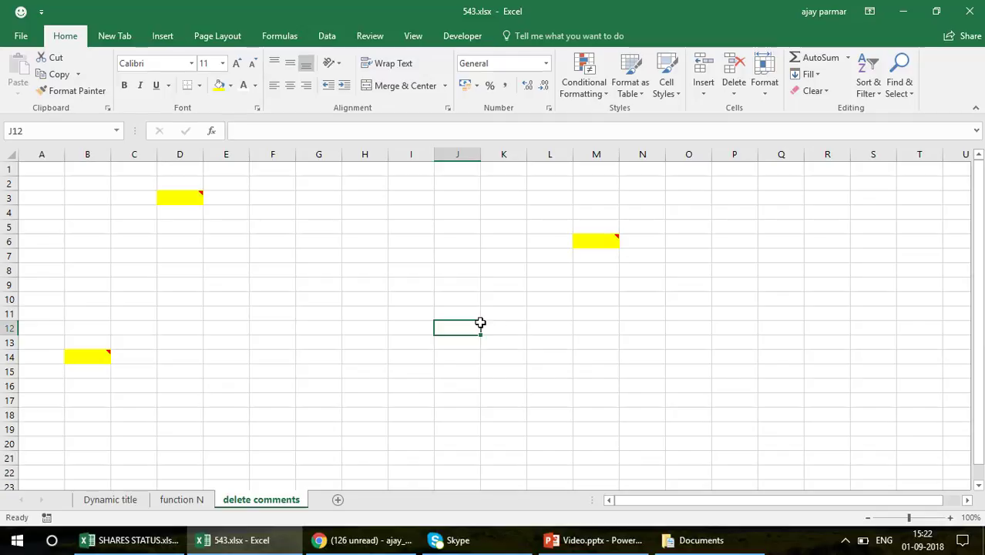
{"action": "left_click", "coordinate": [458, 221]}
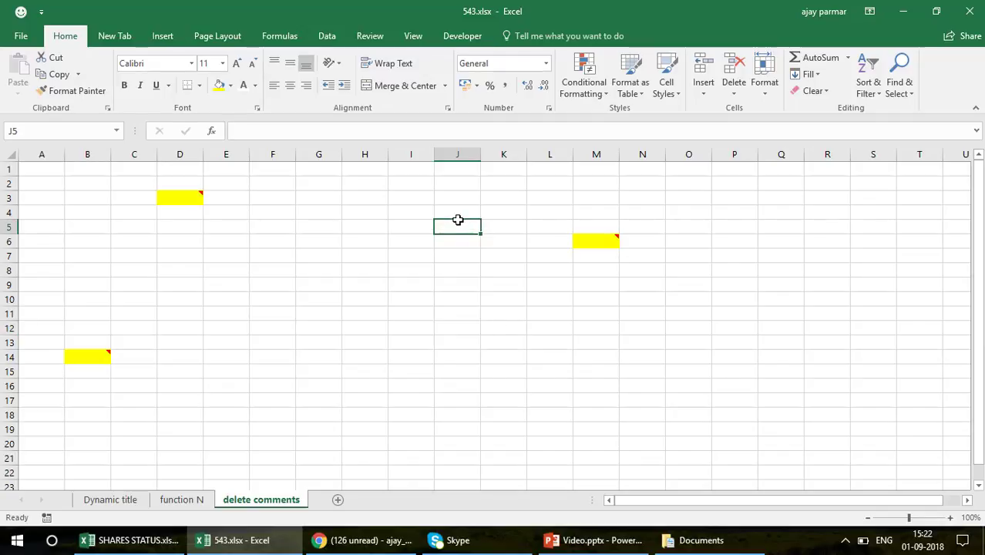